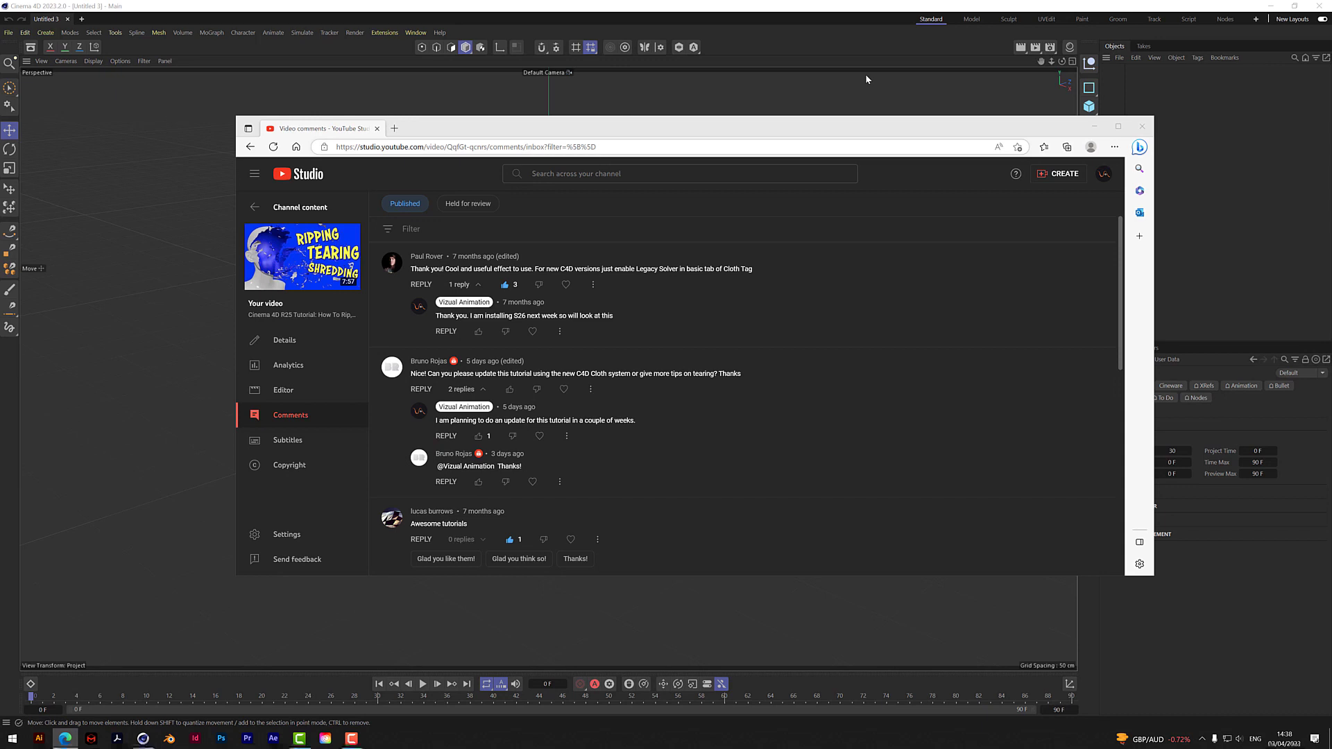
click(1094, 127)
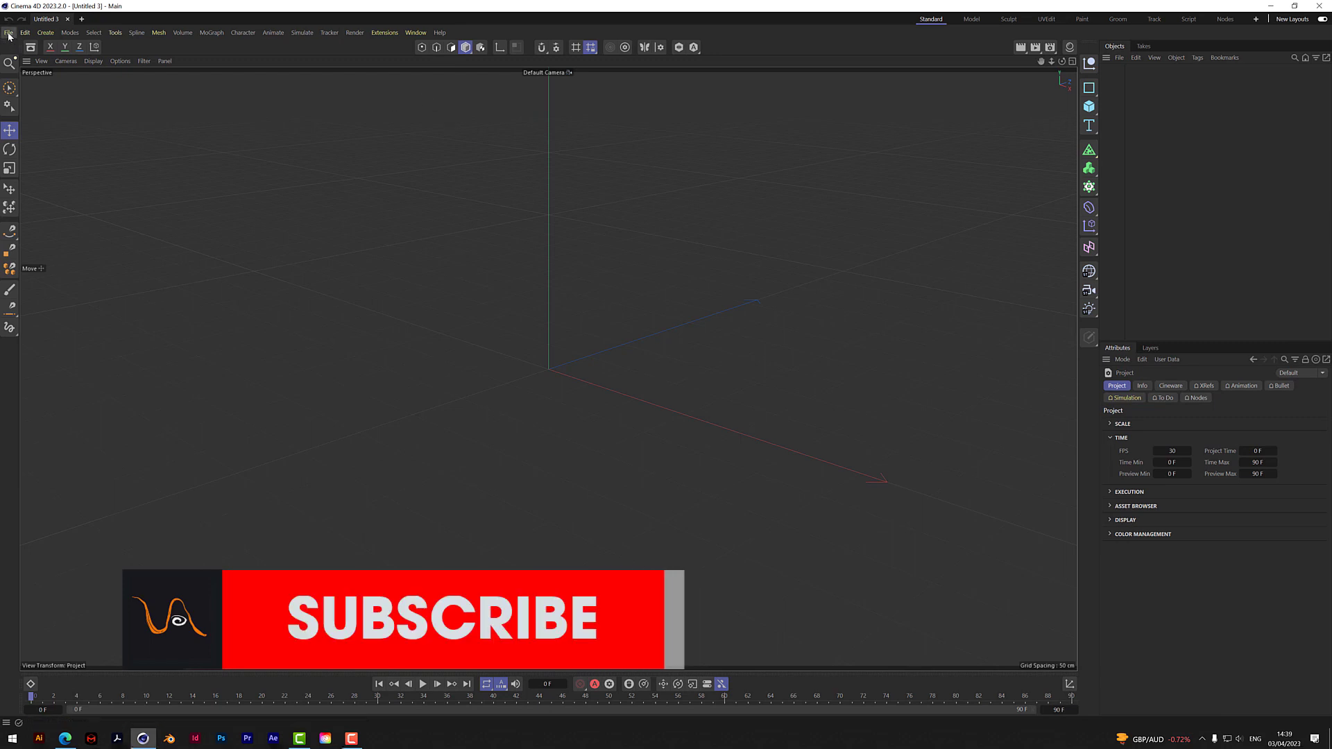
- Search the Asset Browser for 'foo' and load Ball - American Football into the scene
click(31, 47)
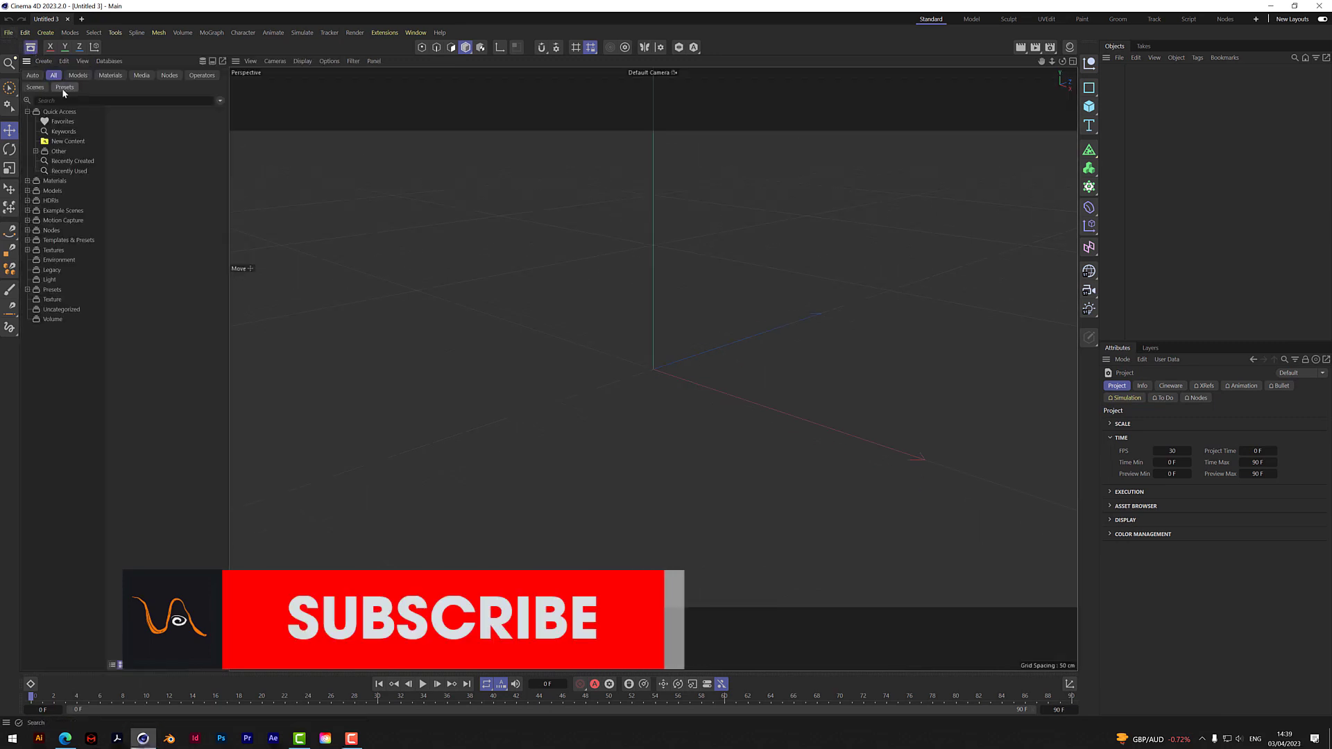
click(64, 102)
text(foo)
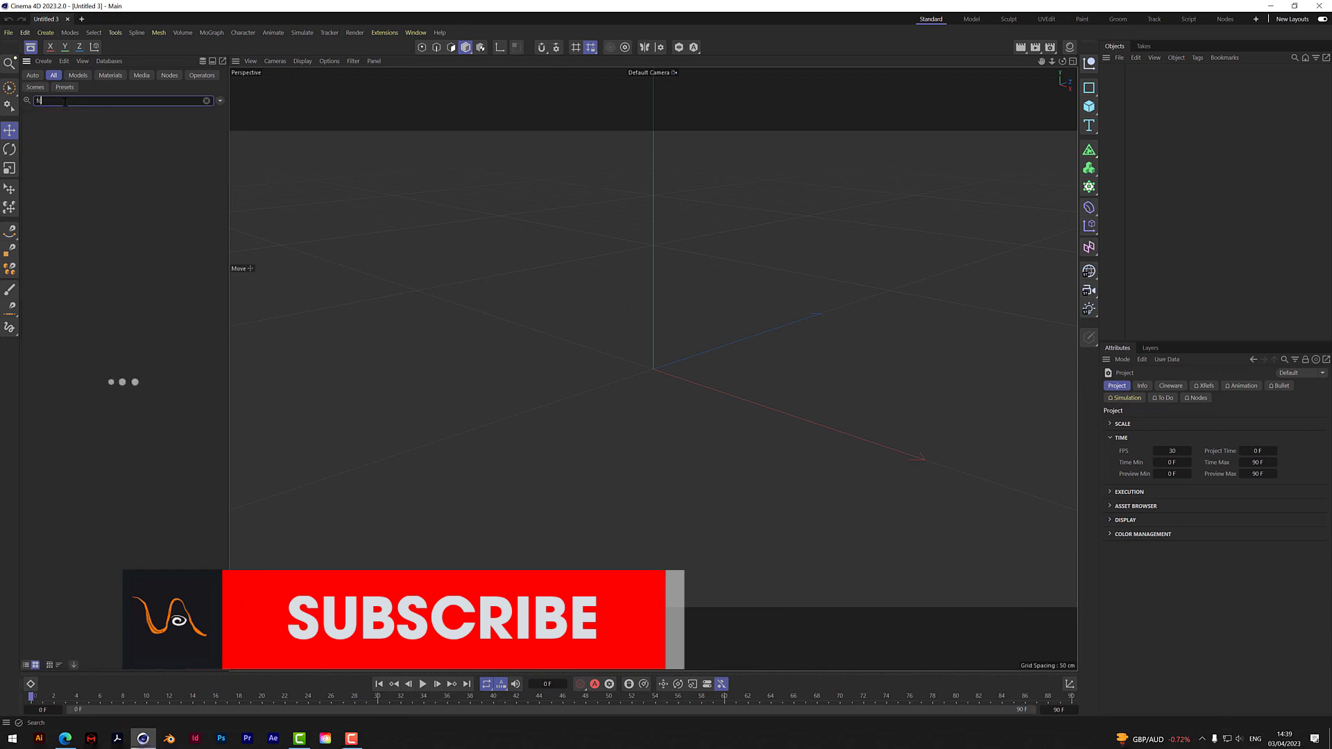
double_click(39, 199)
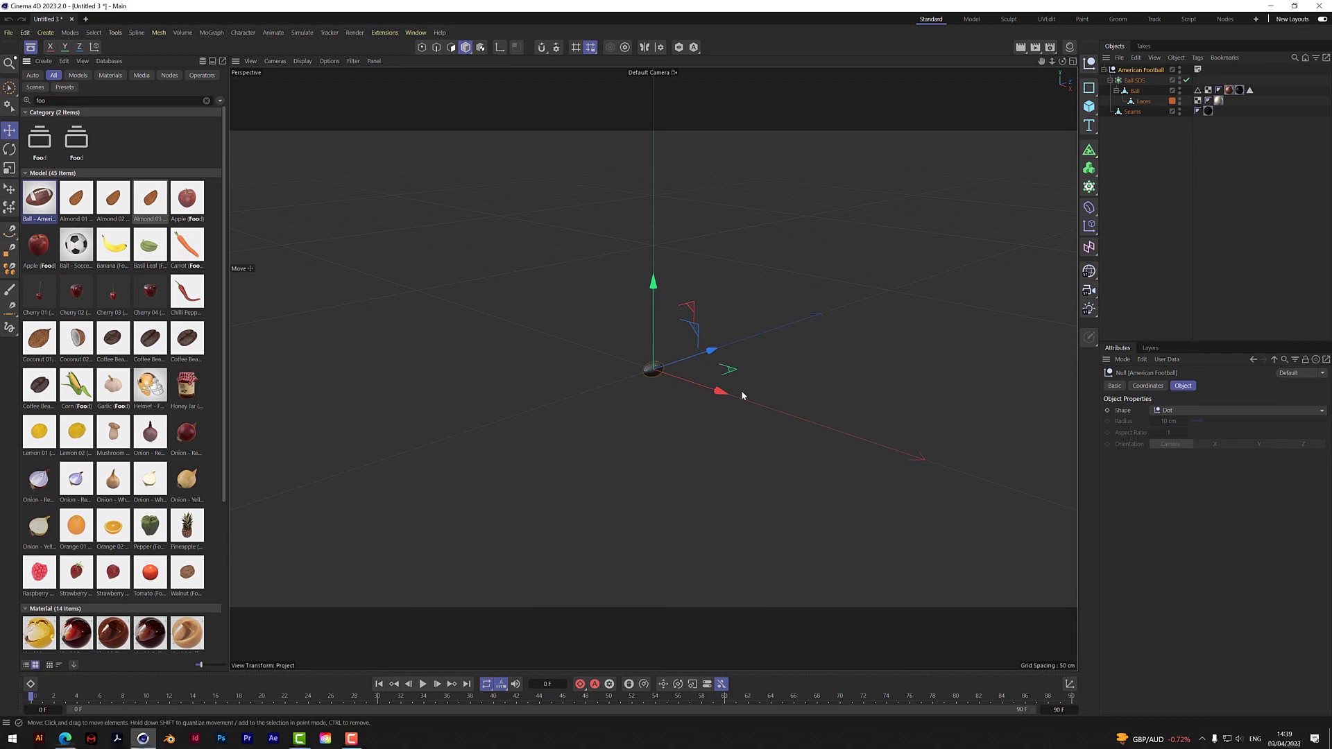
- Add a Figure primitive, delete it, then add a temporary Cube
click(1089, 106)
click(1137, 202)
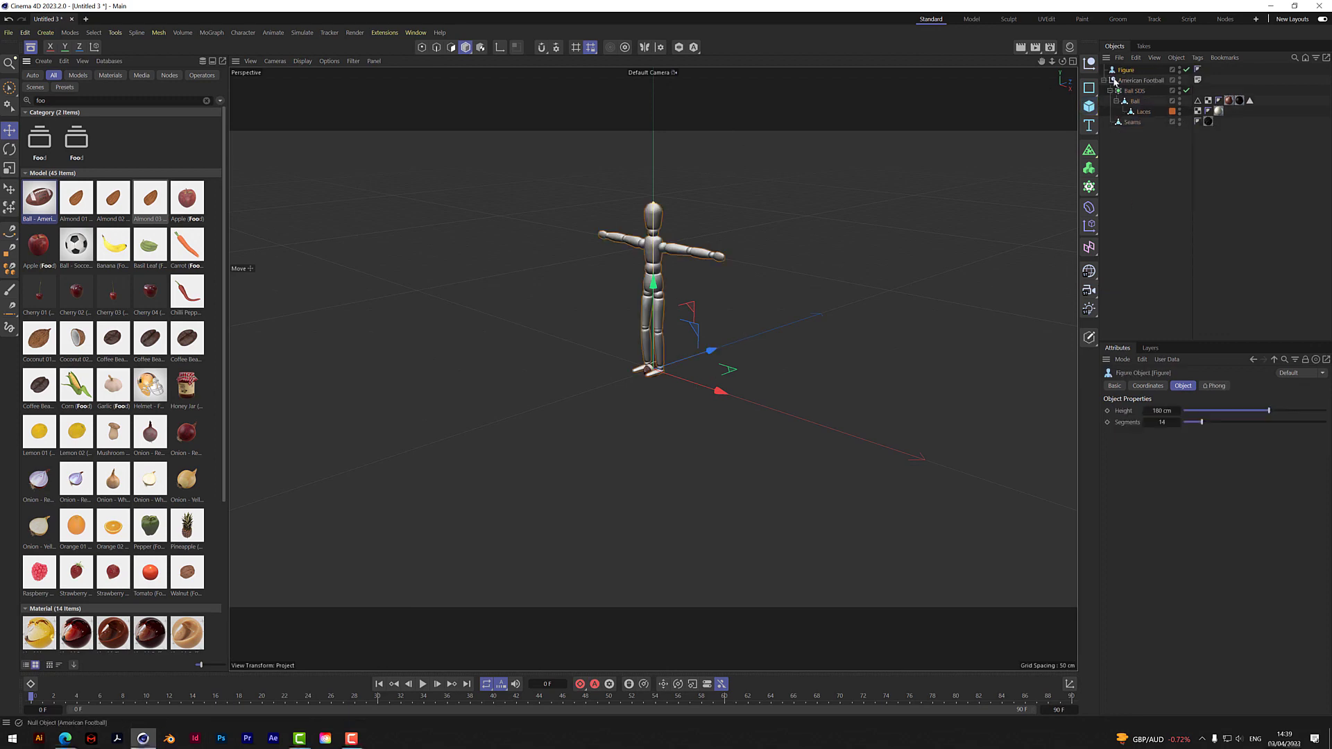
key(Delete)
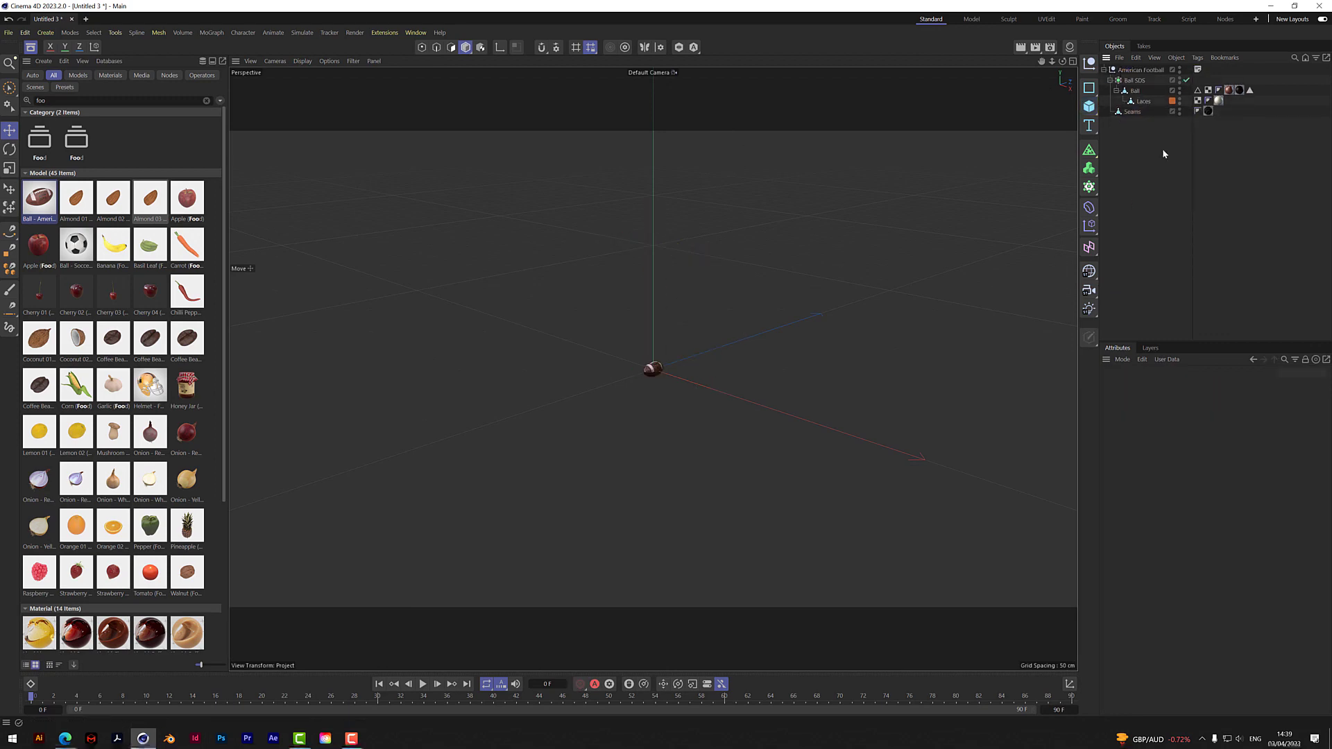
click(1091, 107)
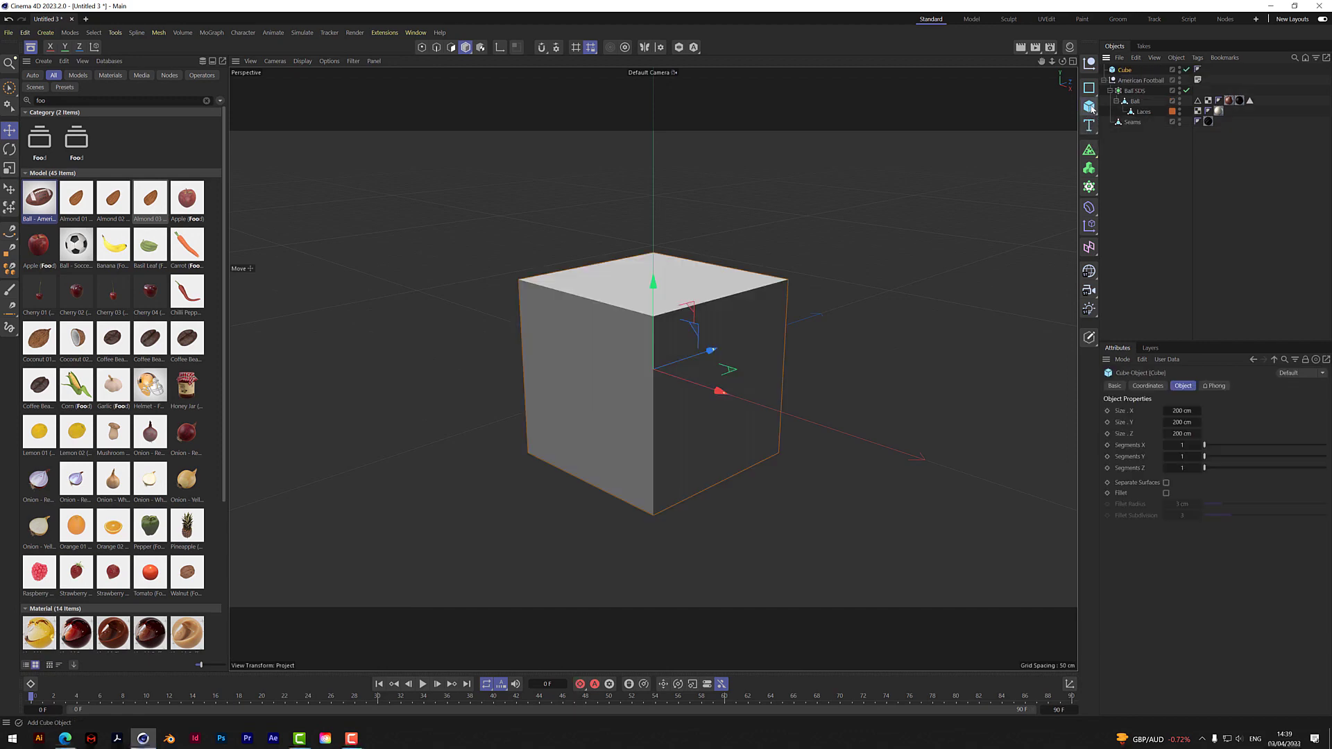
- Scale up the American Football group with the Scale tool and delete the temporary cube
click(1132, 81)
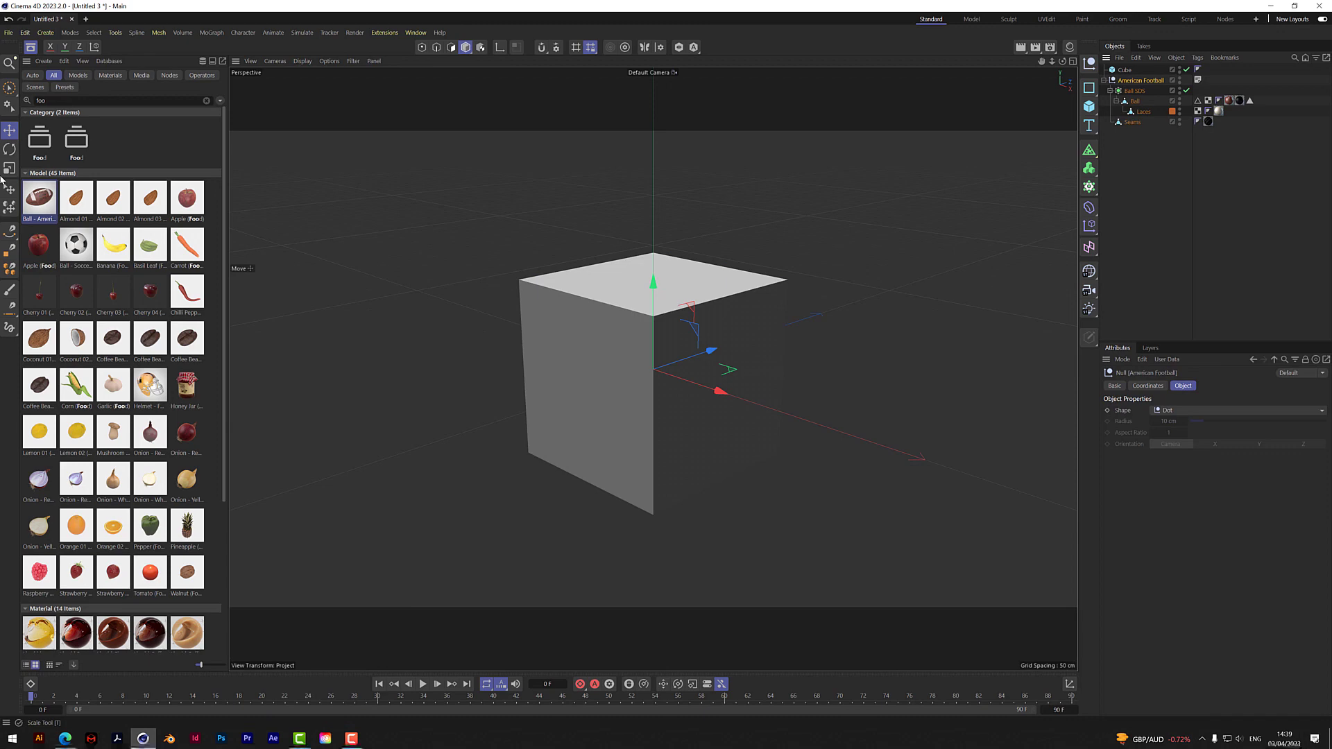
key(t)
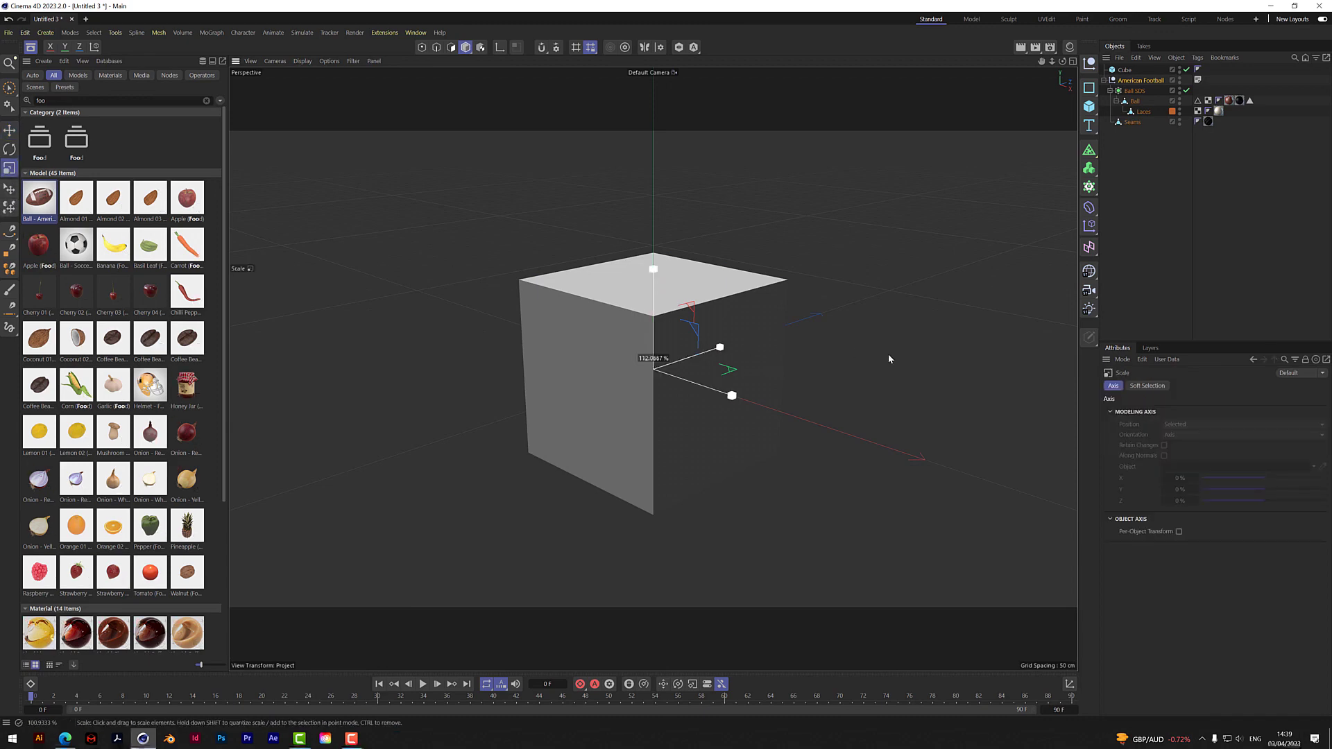
drag(708, 306, 985, 258)
drag(783, 296, 1024, 233)
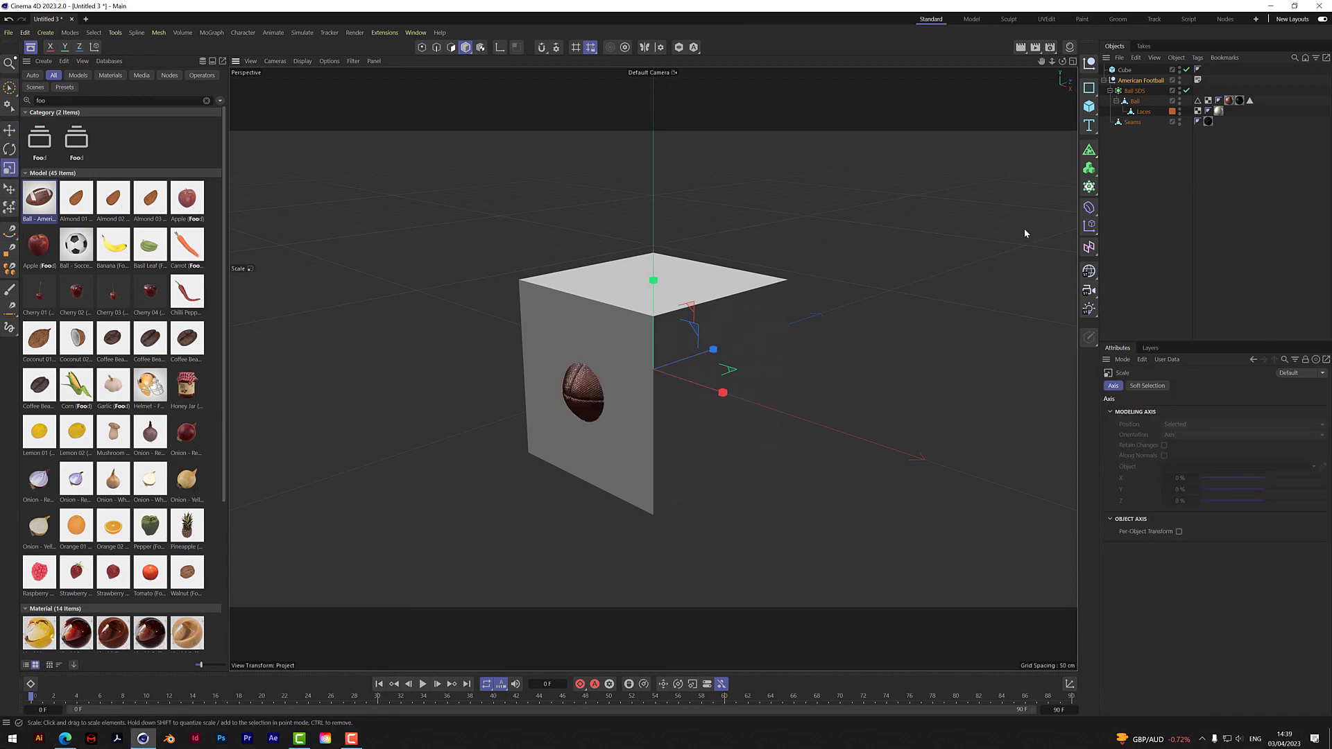
click(1123, 71)
key(Delete)
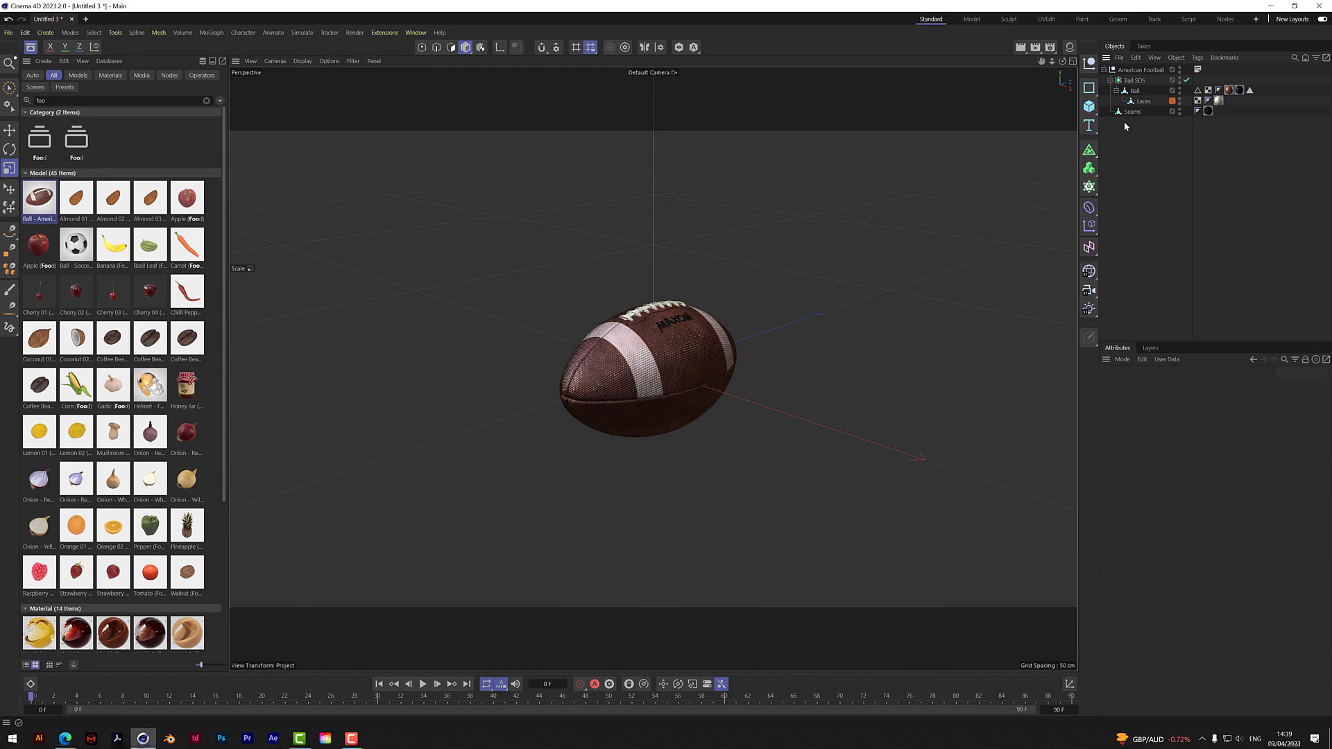
- Paste a copy of the Ball mesh, remove its Laces, and rename it 'cage'
click(1135, 91)
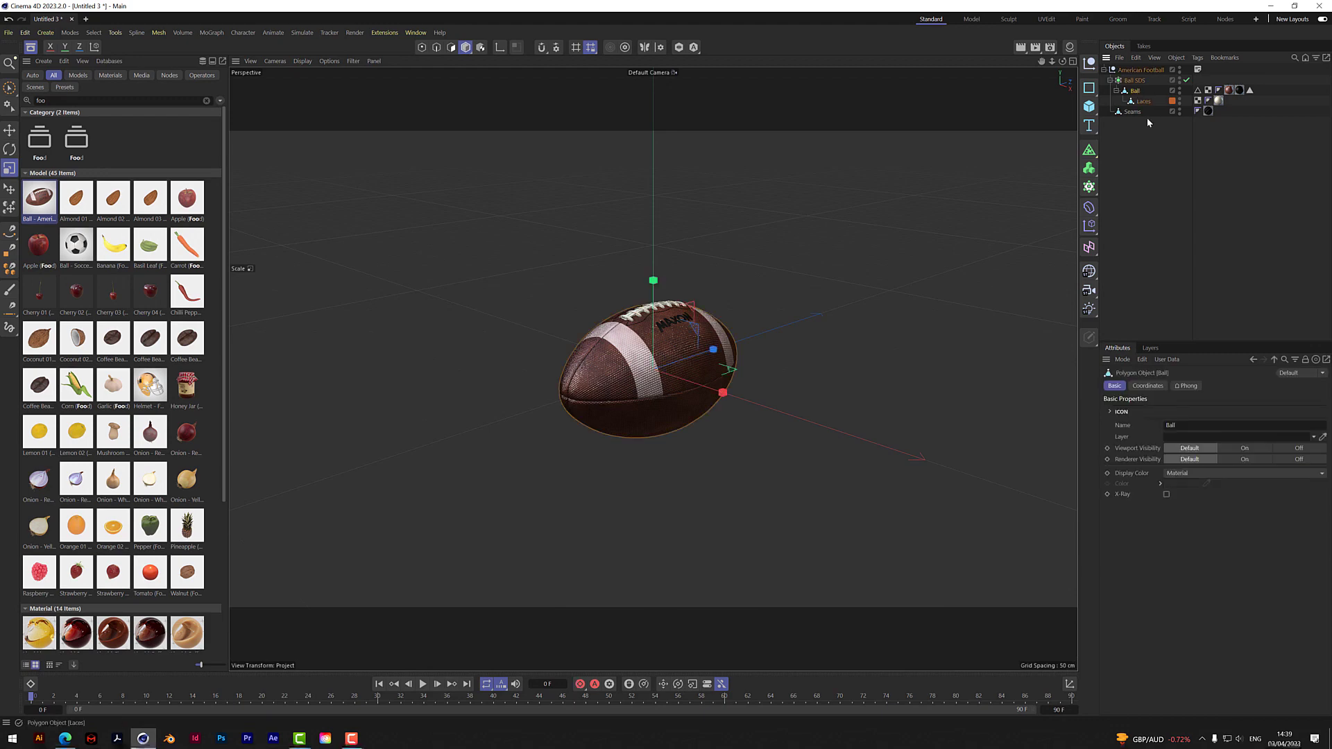
key(ctrl+v)
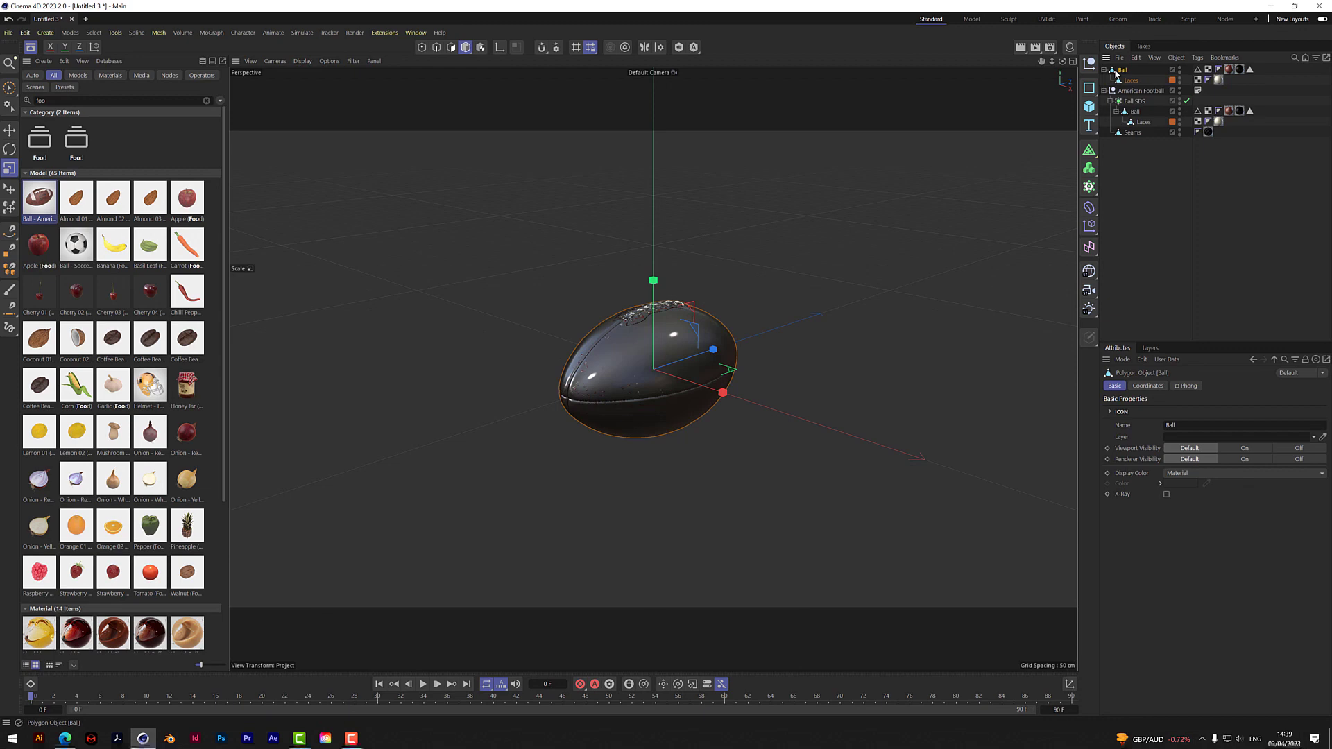
drag(1129, 85, 1126, 75)
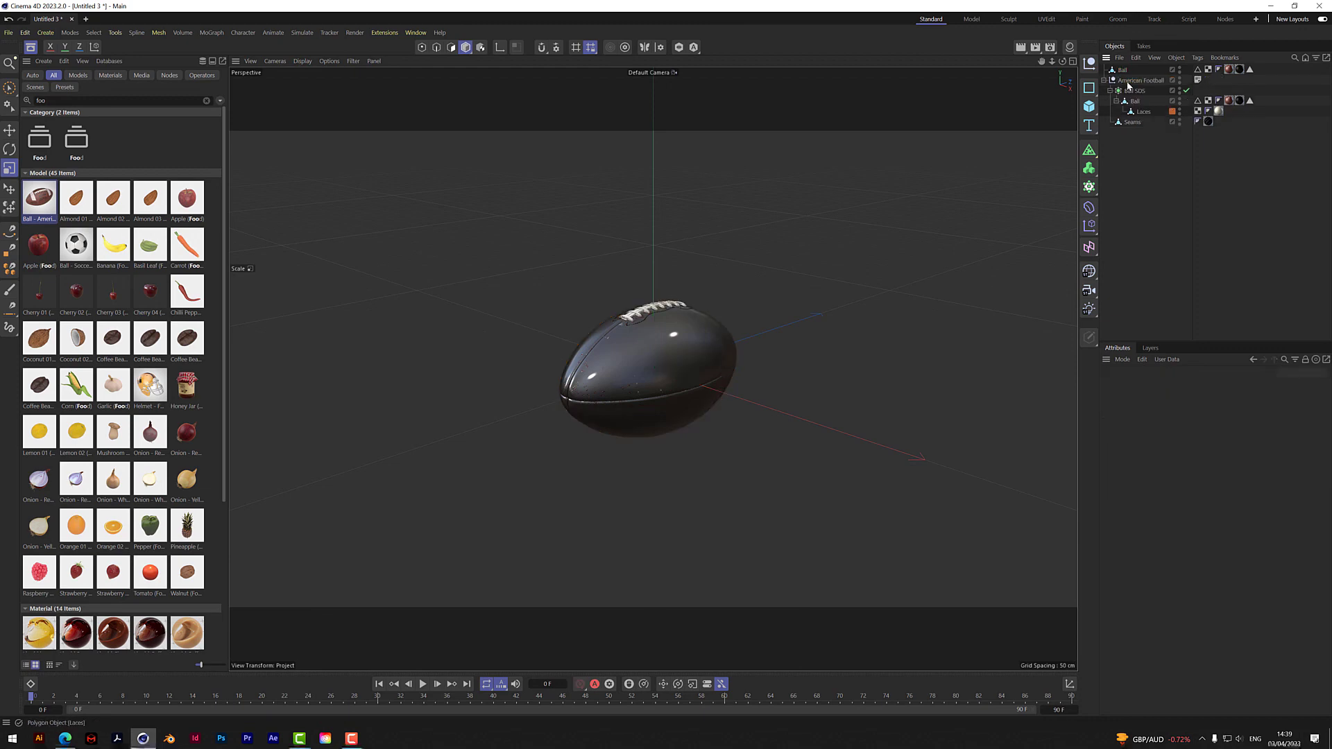
double_click(1124, 70)
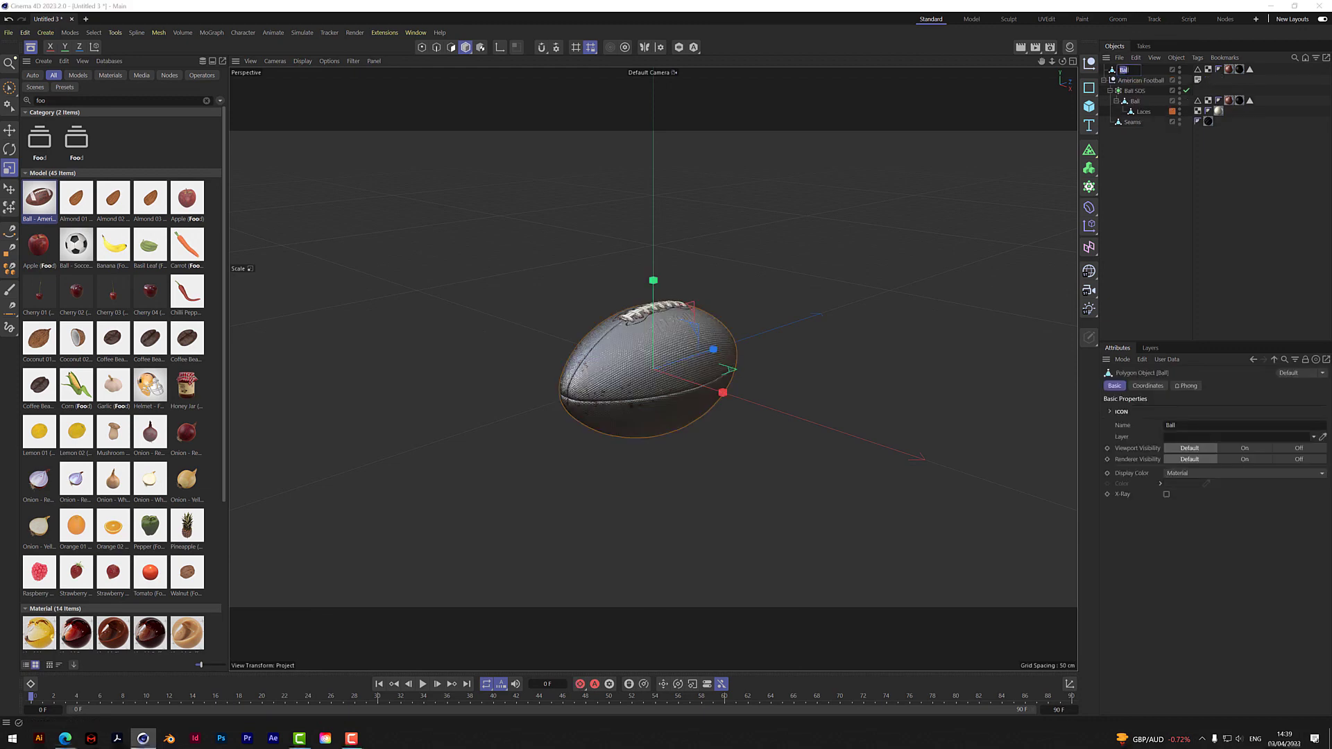
text(cage)
key(Return)
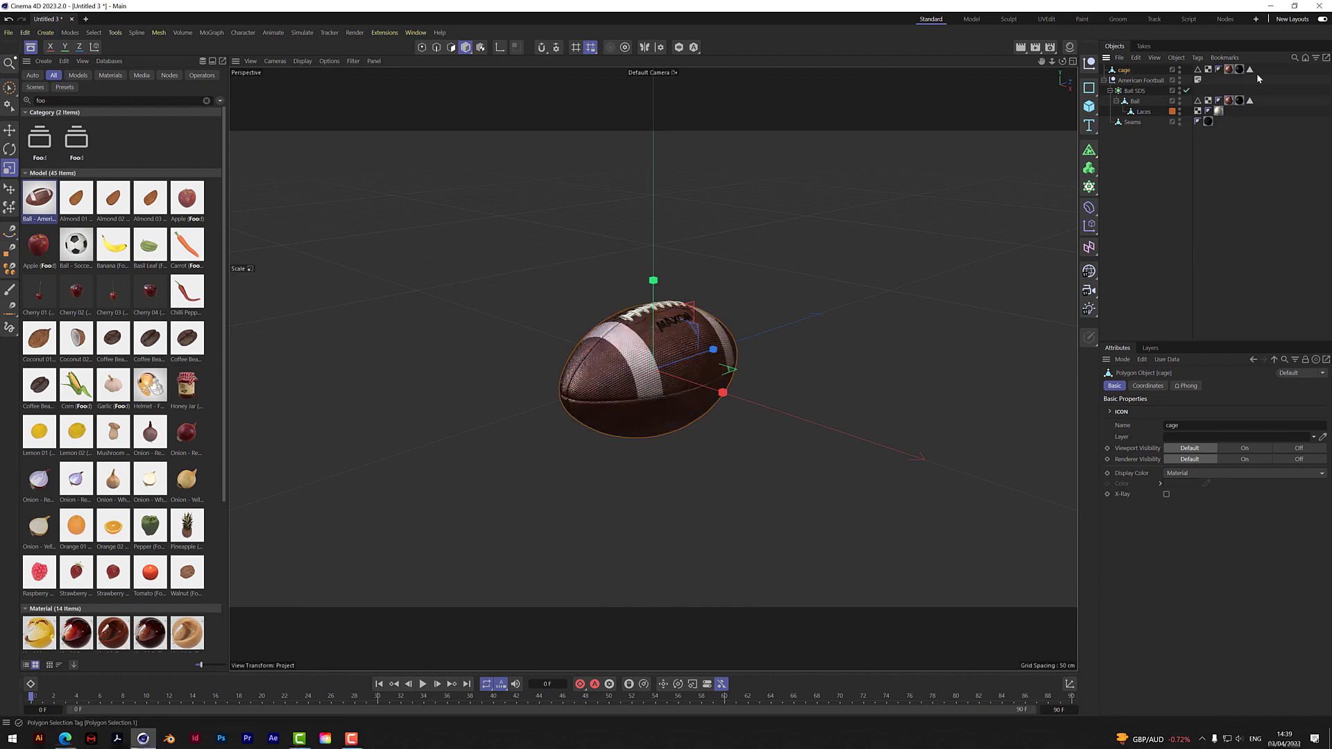
- Delete the cage's texture and selection tags and shrink it slightly inside the football
drag(1254, 70, 1228, 69)
key(Delete)
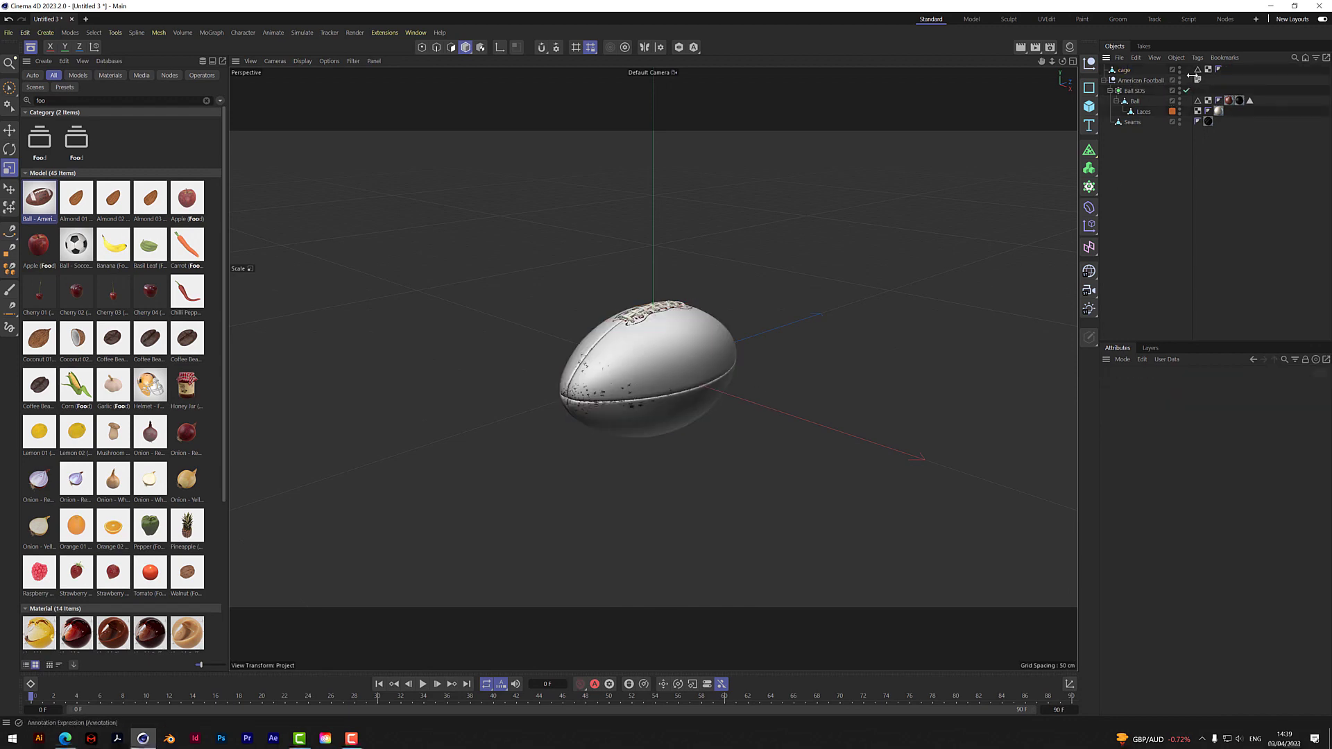
click(1123, 70)
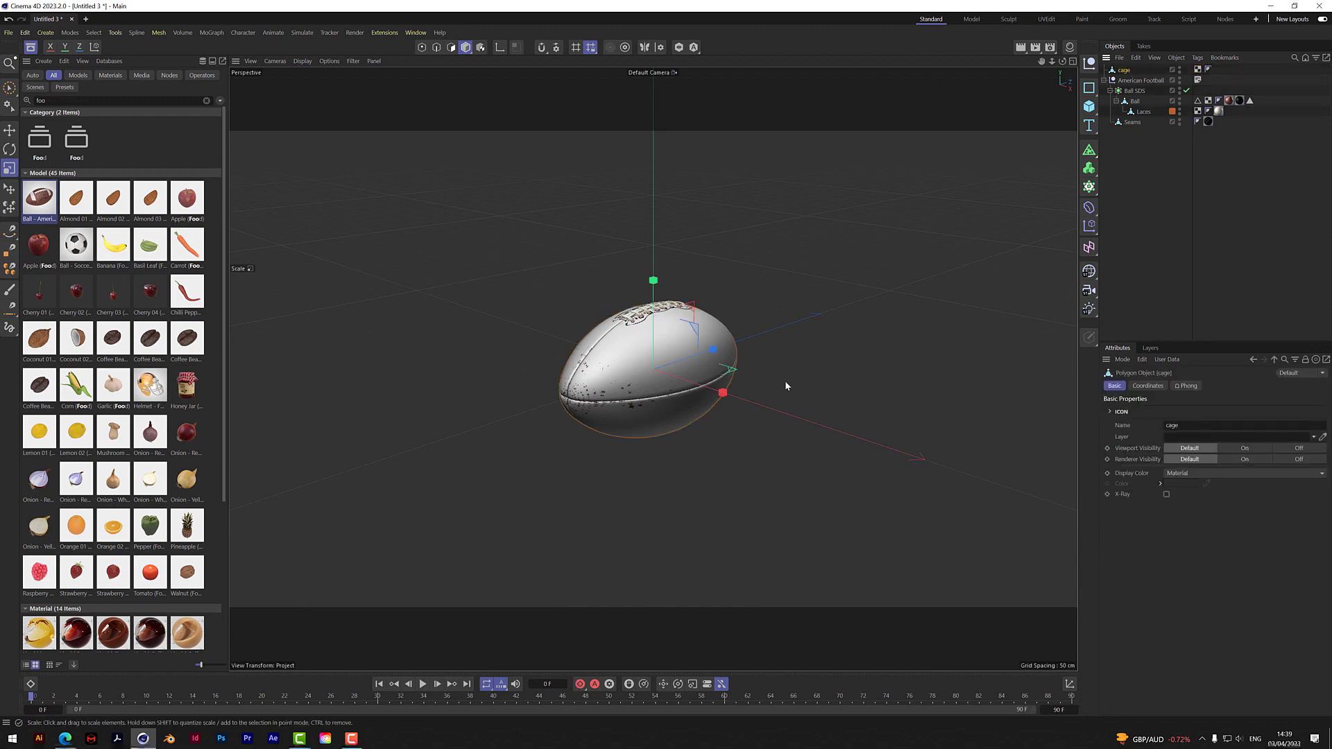
drag(804, 386, 802, 388)
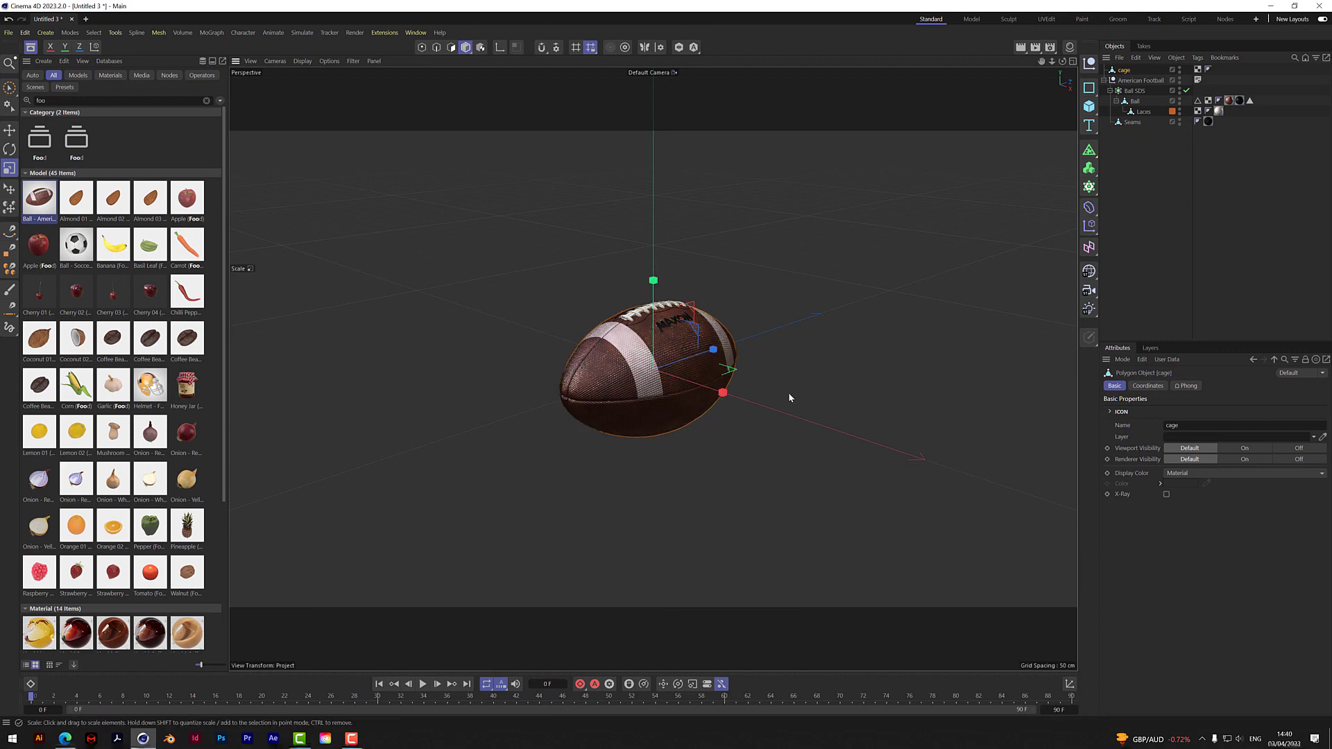
- Apply Connect Objects + Delete to the American Football group, merging ball, laces and seams
click(1130, 158)
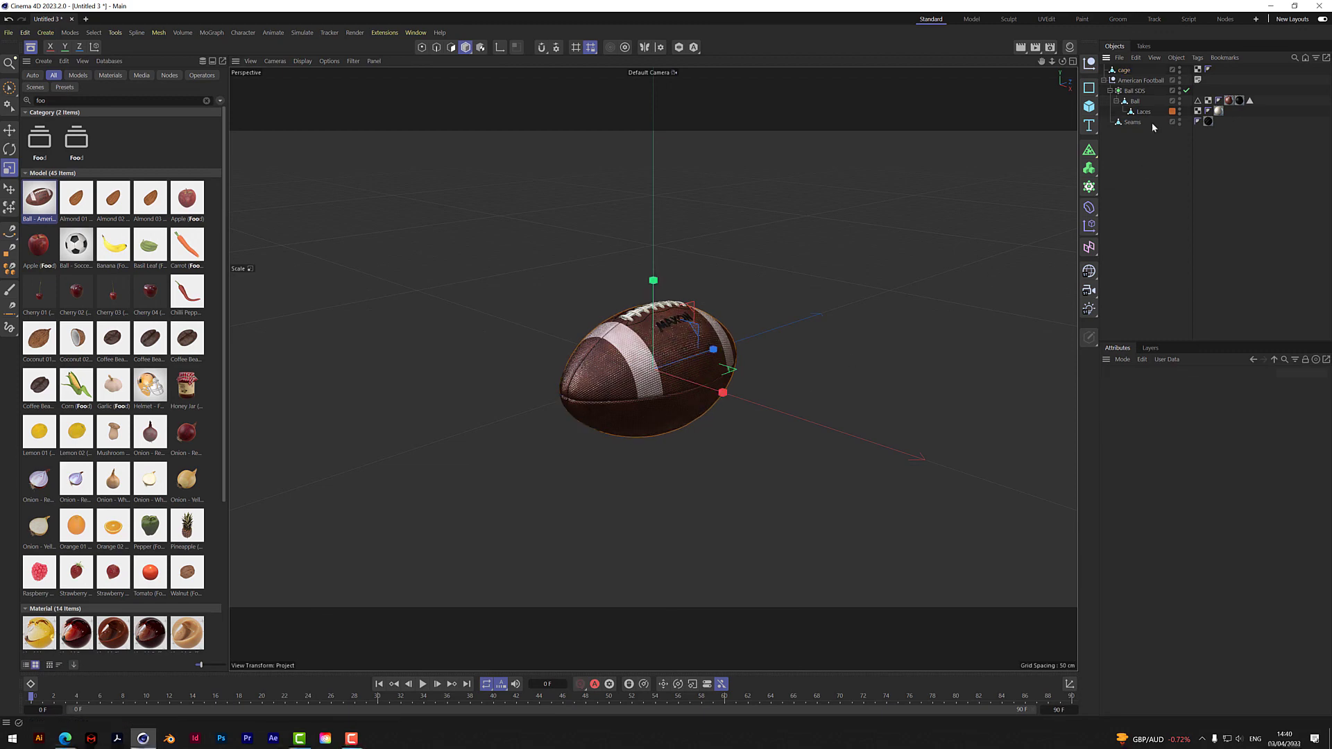
click(1142, 80)
right_click(1150, 85)
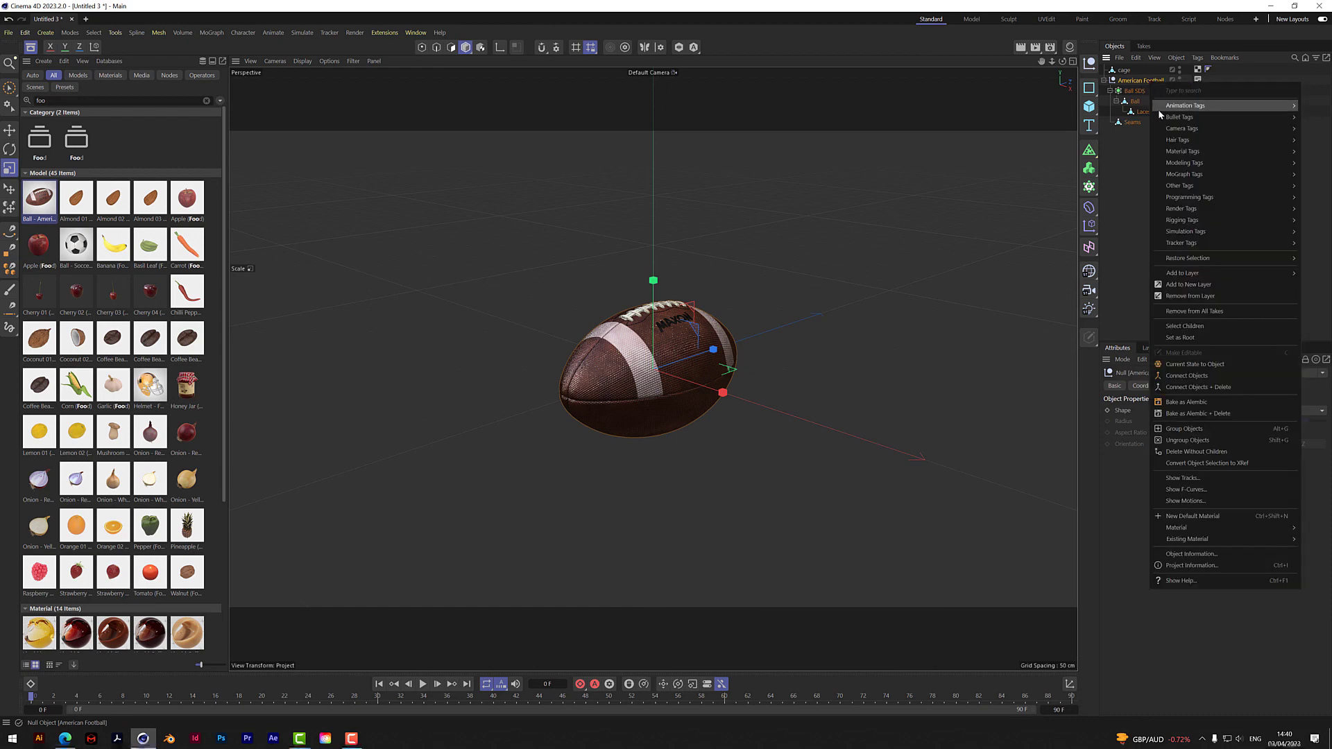
click(1187, 387)
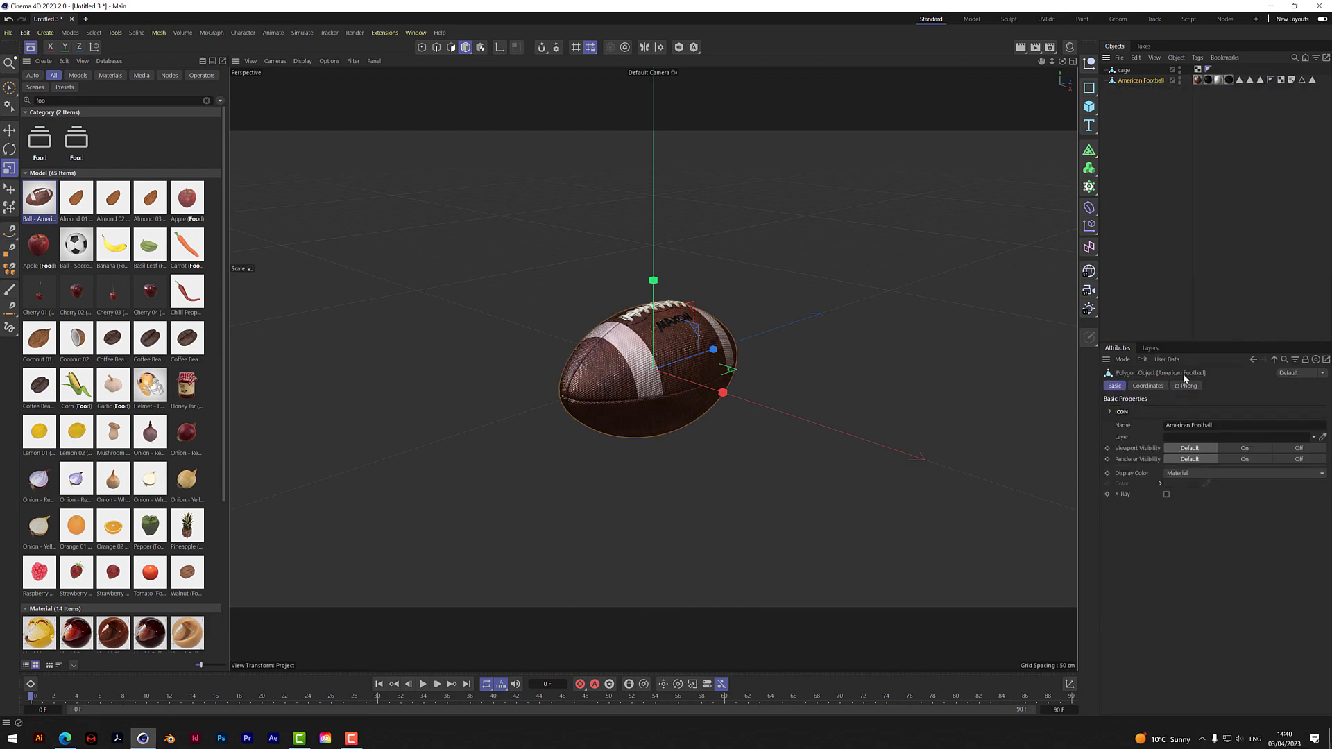
click(1124, 70)
click(1130, 111)
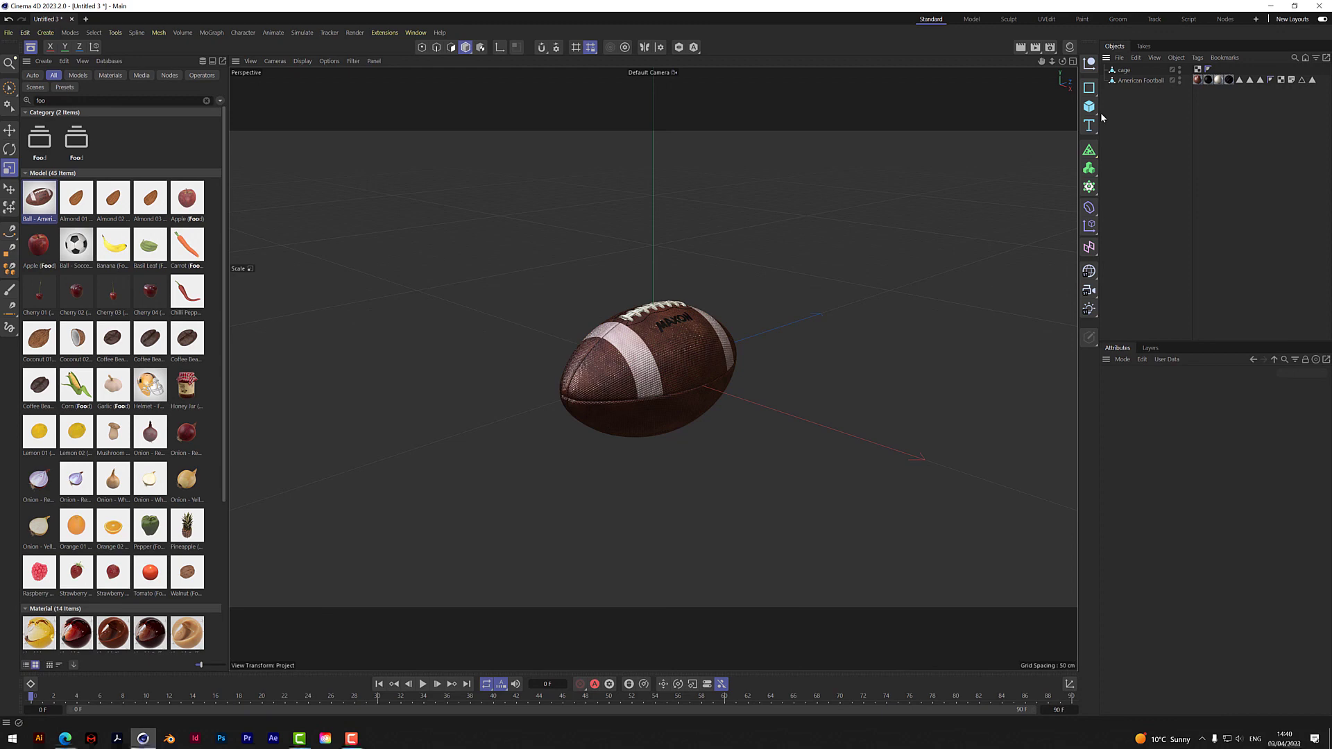
- Add a Cloth tag to the cage and enable pinning in its settings
click(1124, 71)
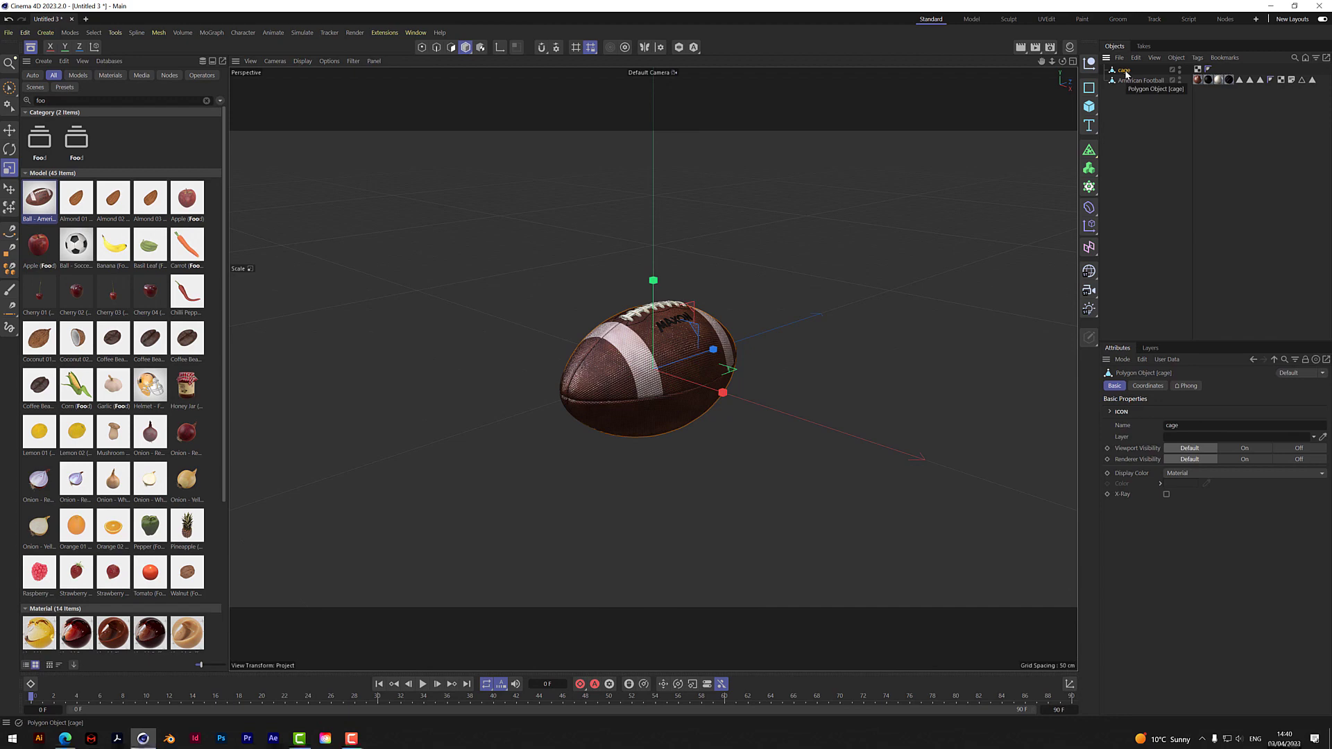
right_click(1124, 71)
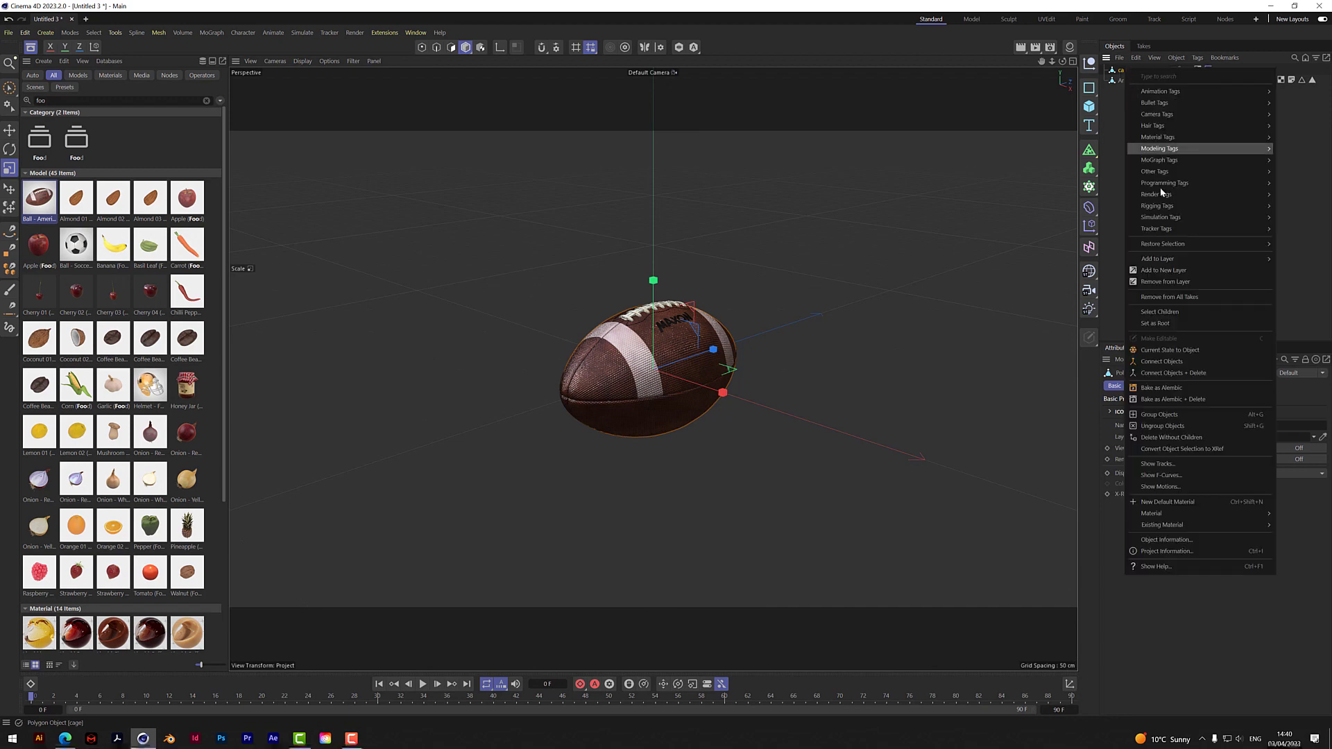
mouse_move(1166, 217)
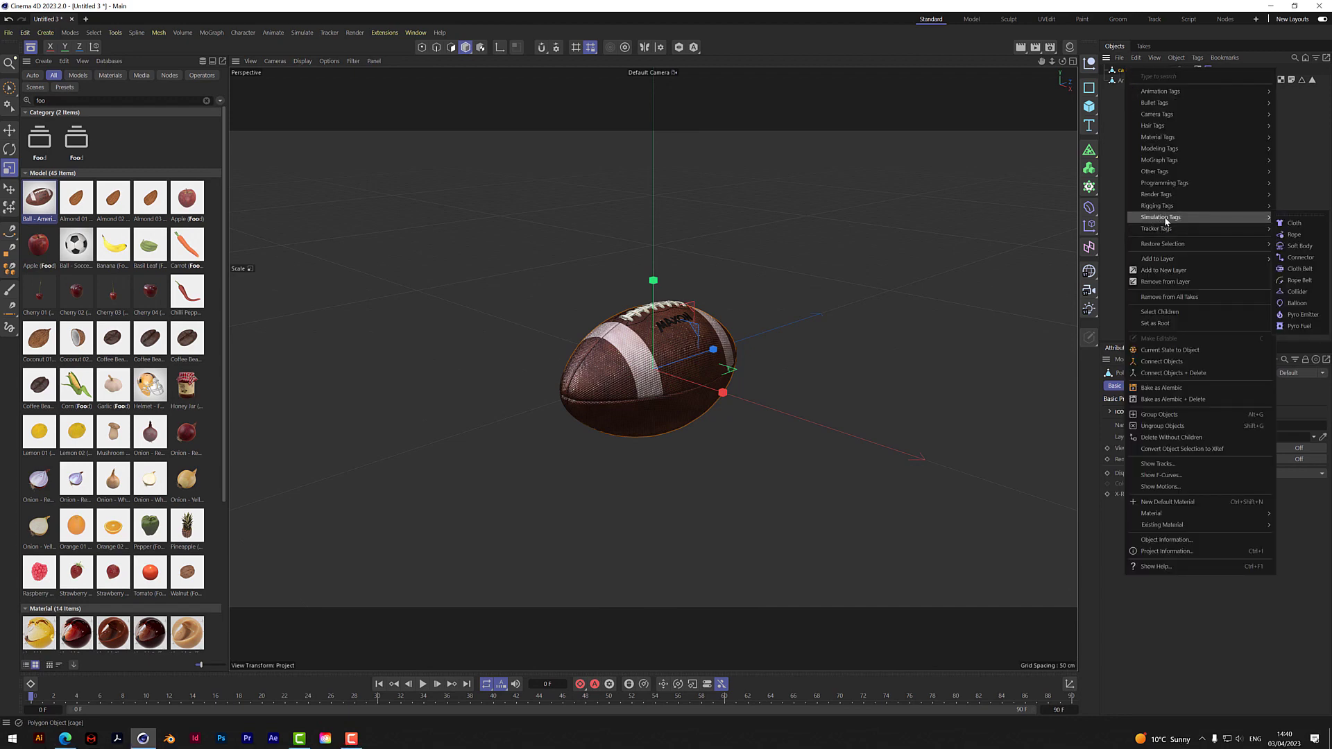
click(1296, 223)
click(1246, 386)
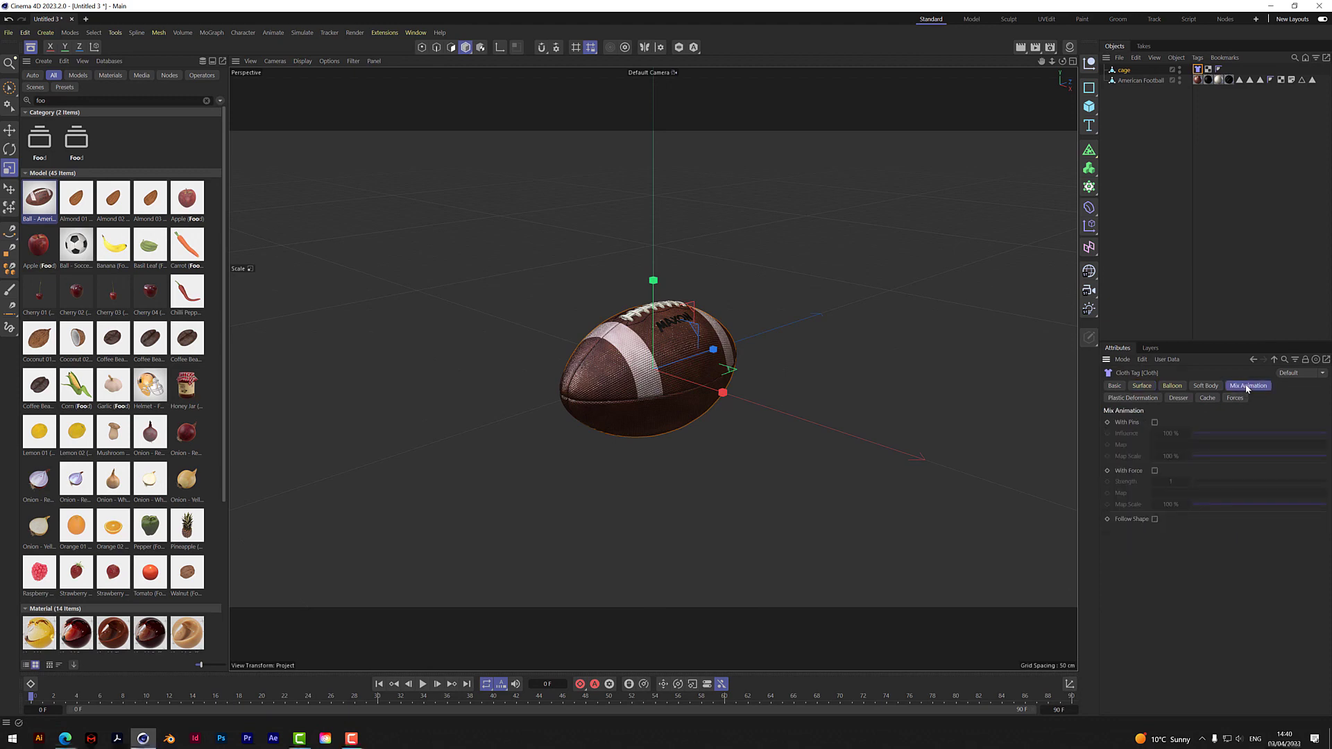
click(1155, 422)
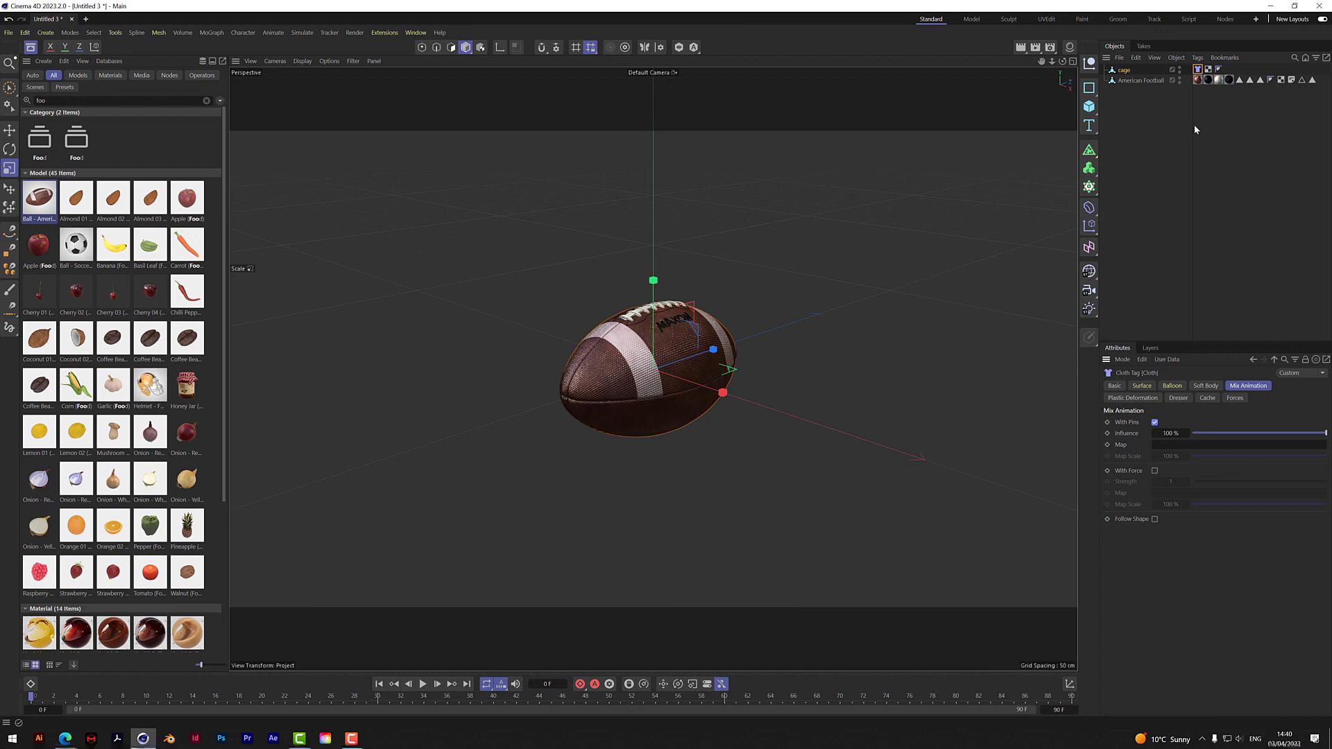
- Add a Cloth tag to the American Football and enlarge it in the viewport
click(1138, 81)
right_click(1142, 82)
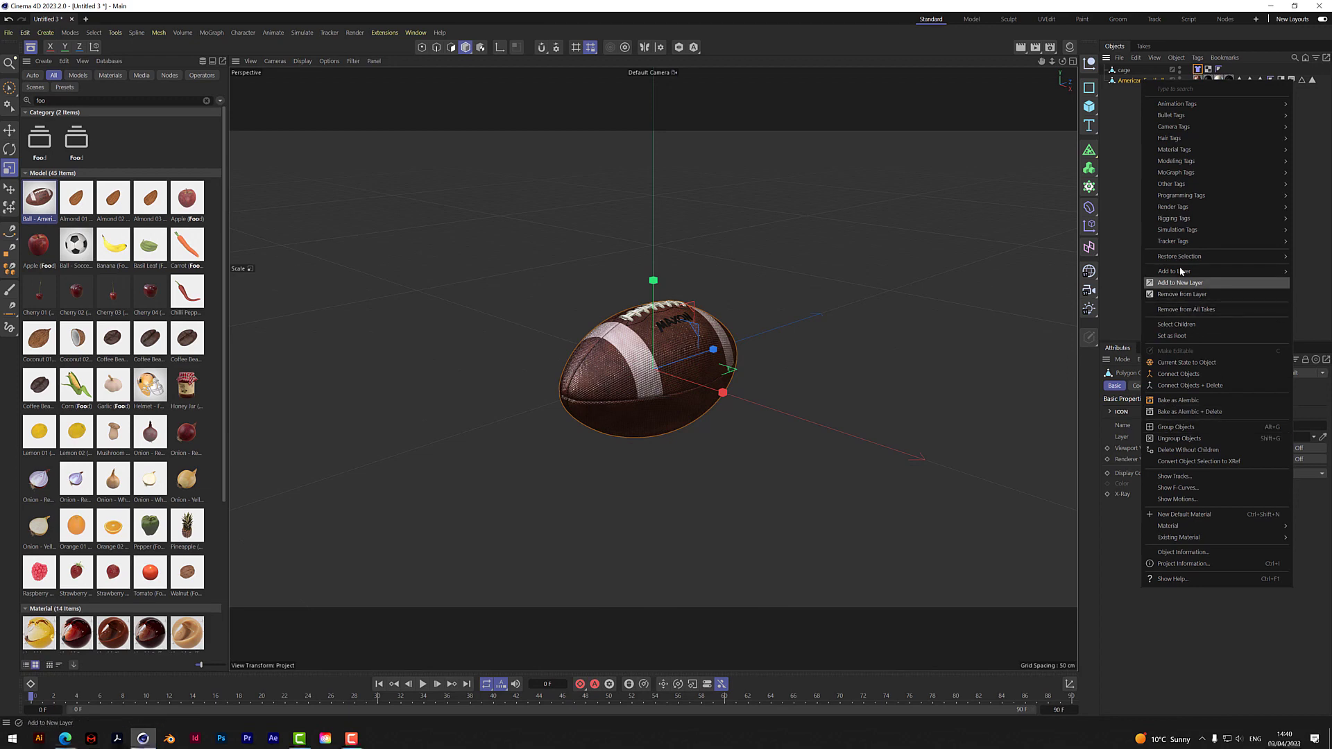
mouse_move(1185, 232)
click(1109, 236)
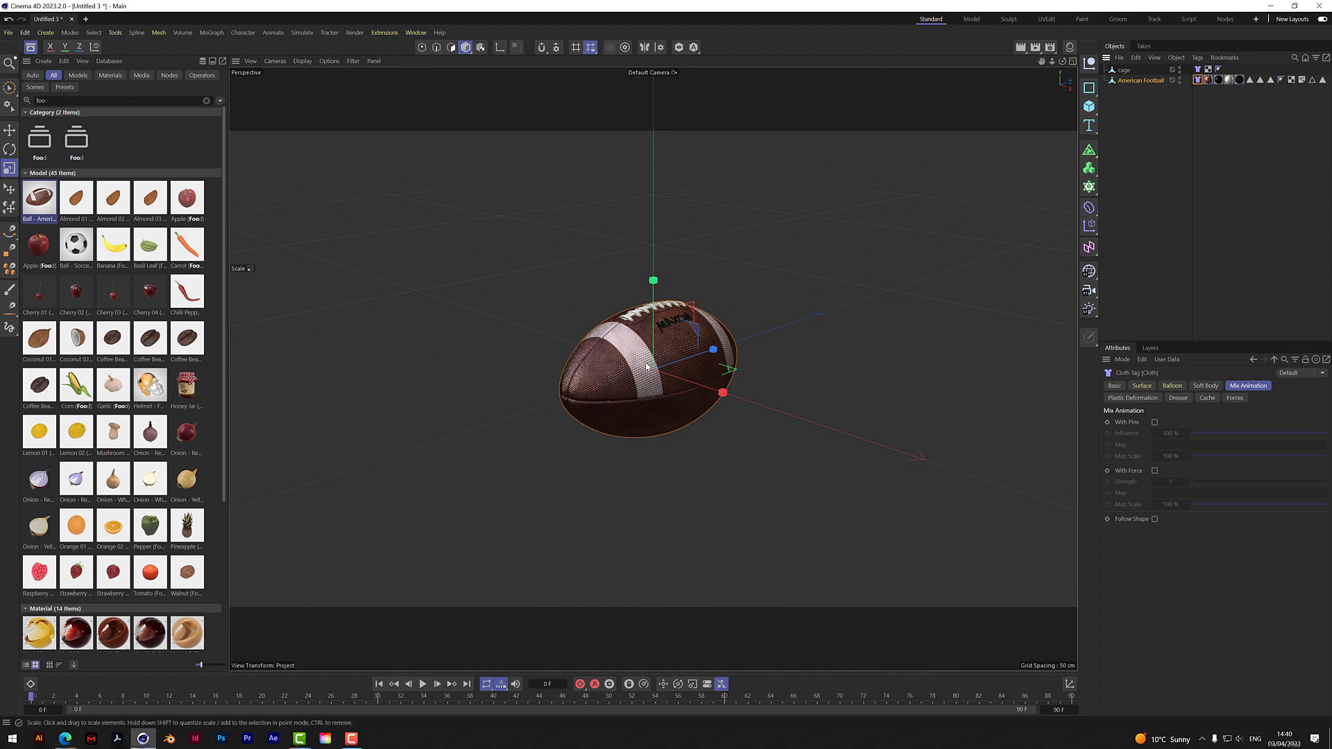
drag(647, 367, 595, 294)
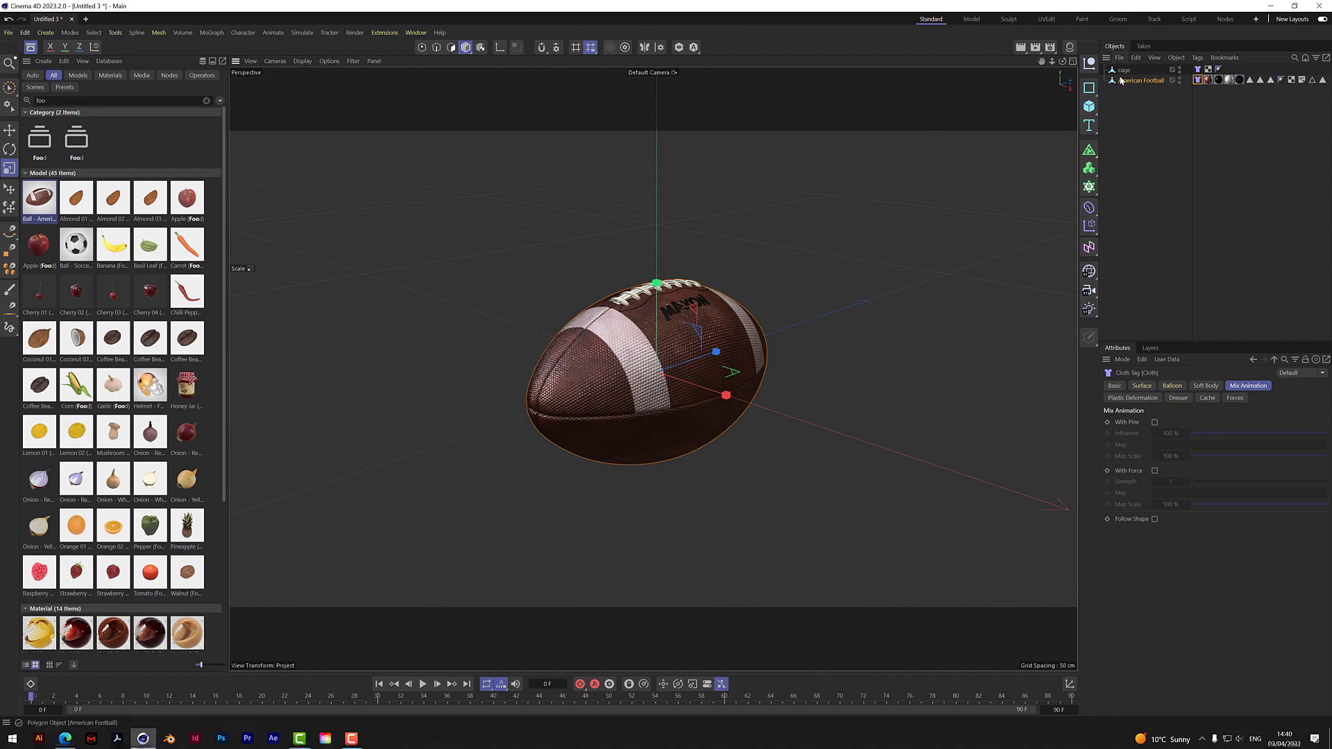
- Add a Vertex Map tag to the American Football and set display to Gouraud Shading (Lines)
right_click(1145, 82)
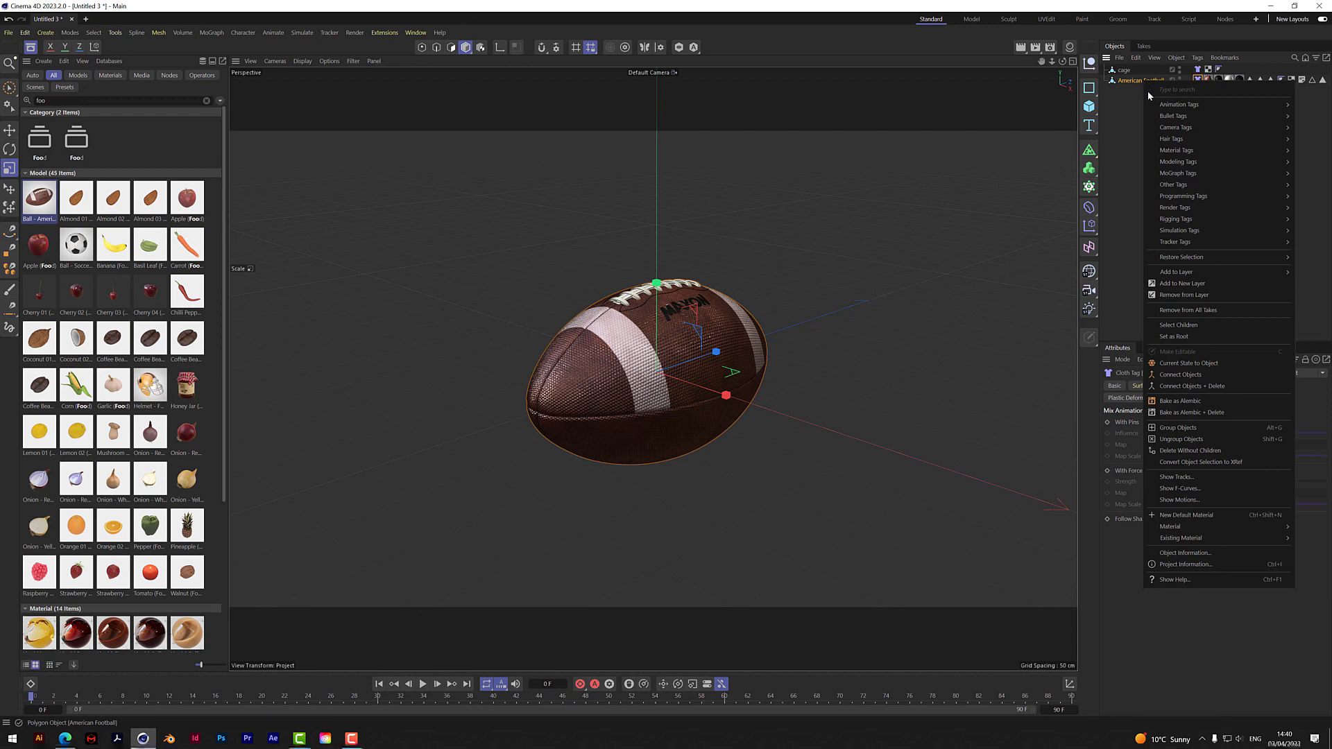
mouse_move(1181, 192)
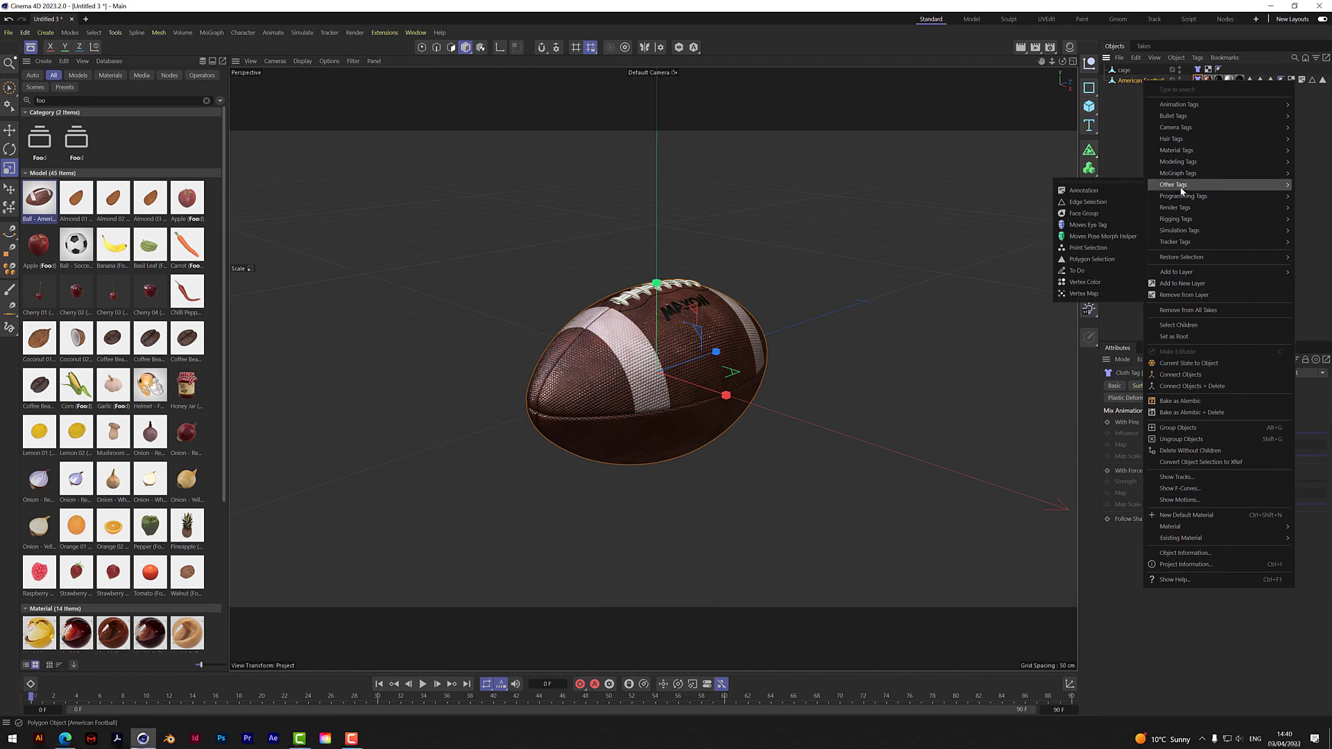
click(1091, 298)
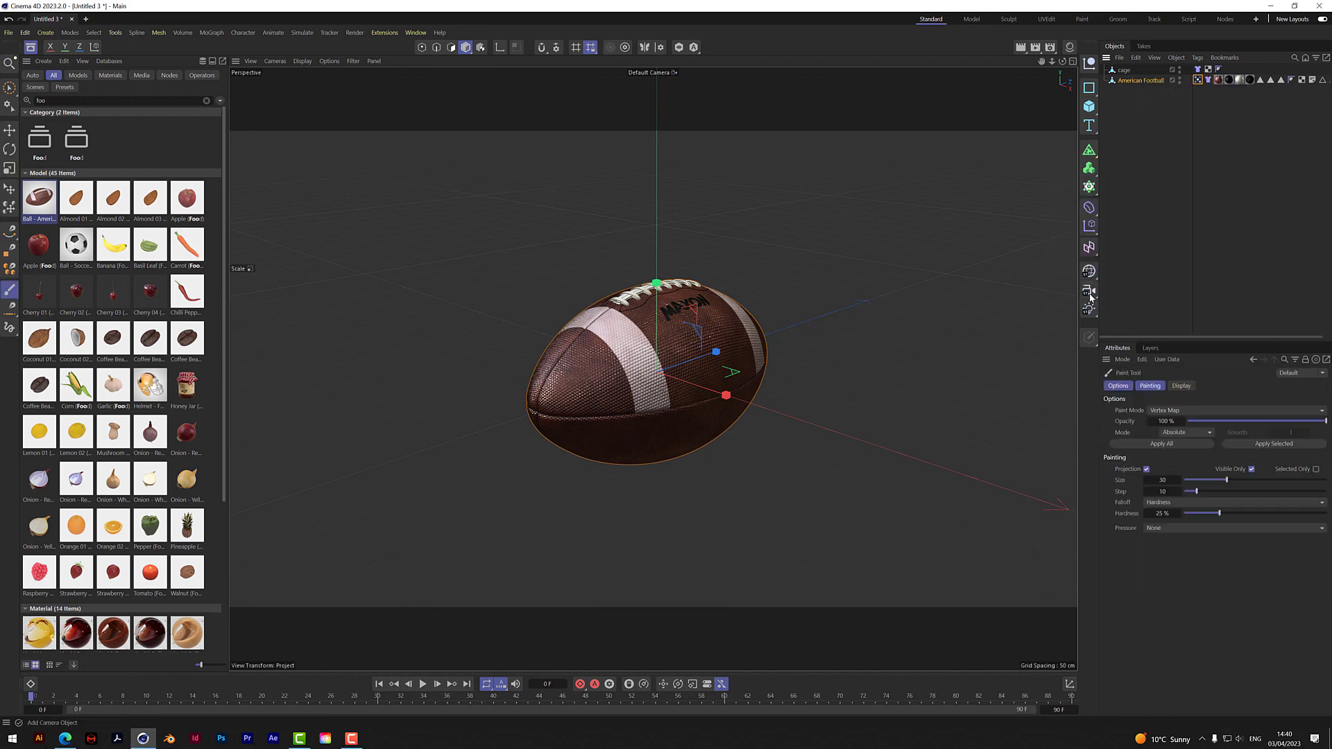
click(303, 61)
click(328, 110)
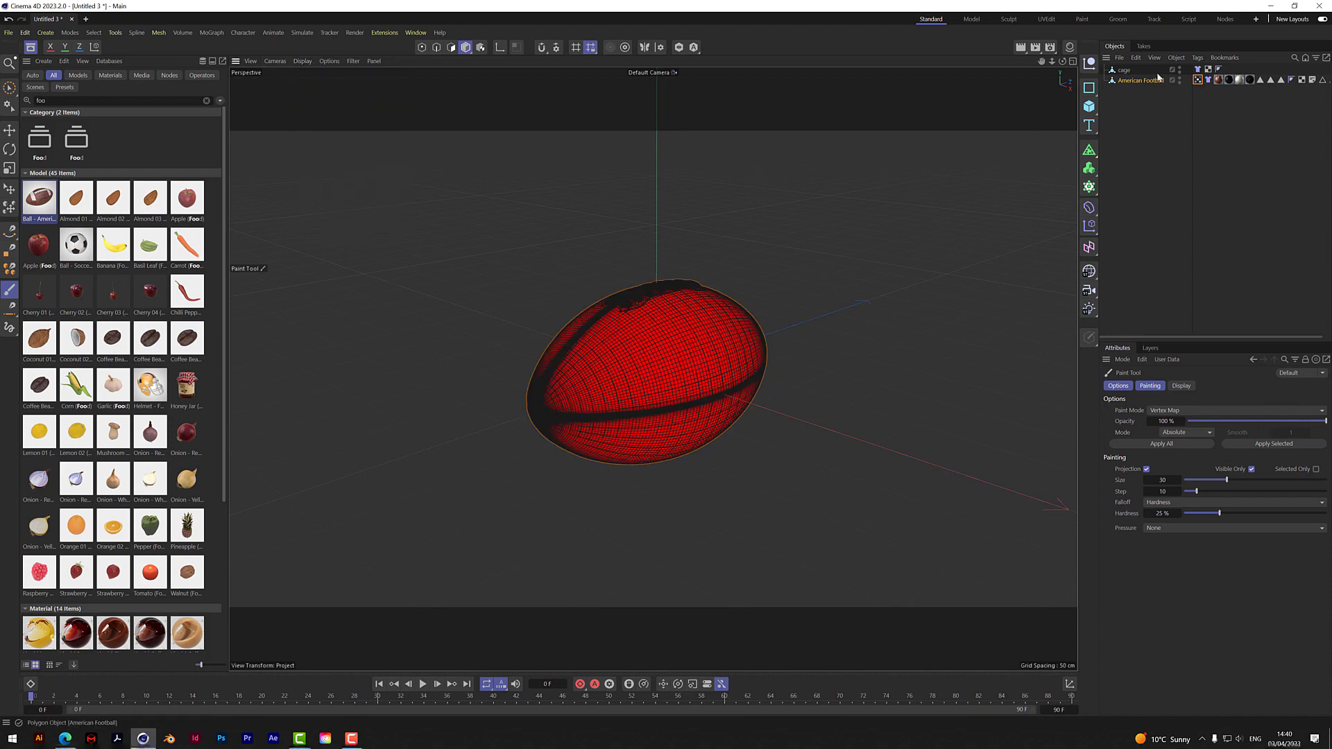
- Show the vertex map weights and paint weight near the seam crossing at the ball's end
drag(1062, 62, 652, 365)
drag(1042, 62, 1135, 17)
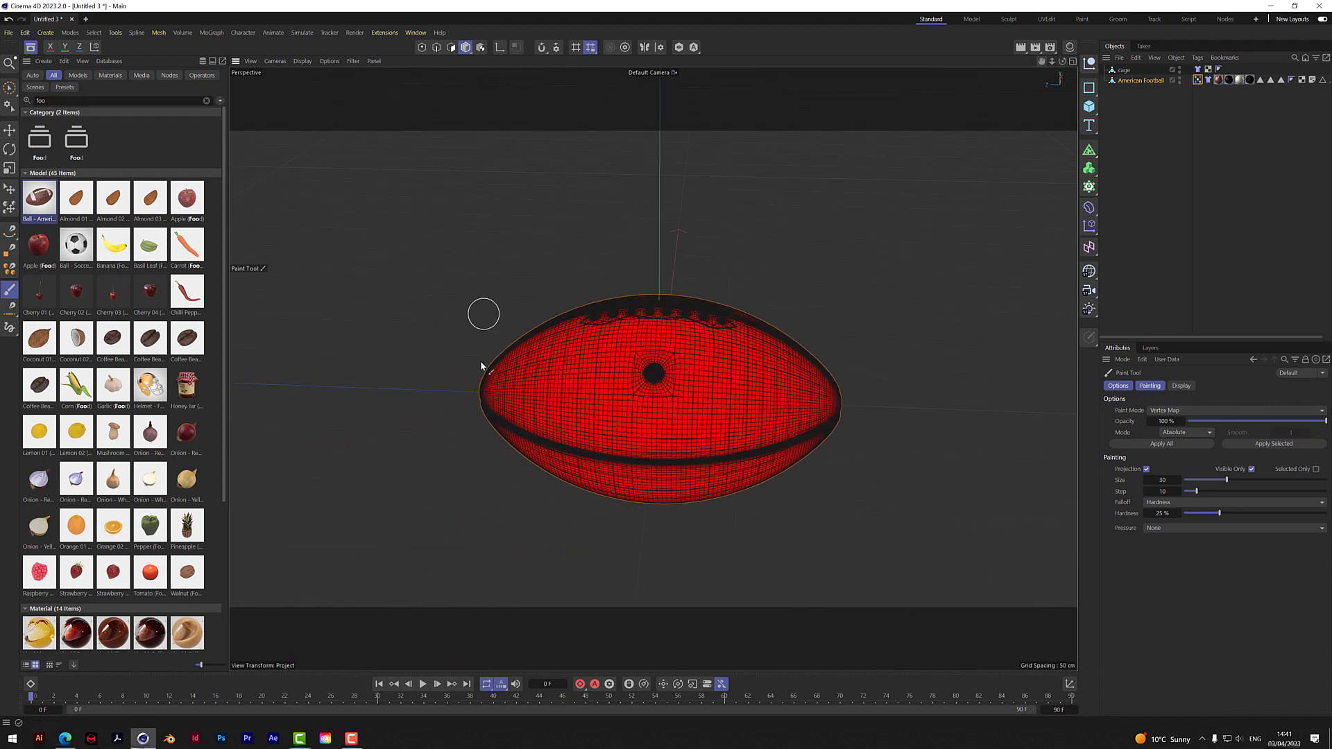
click(1189, 122)
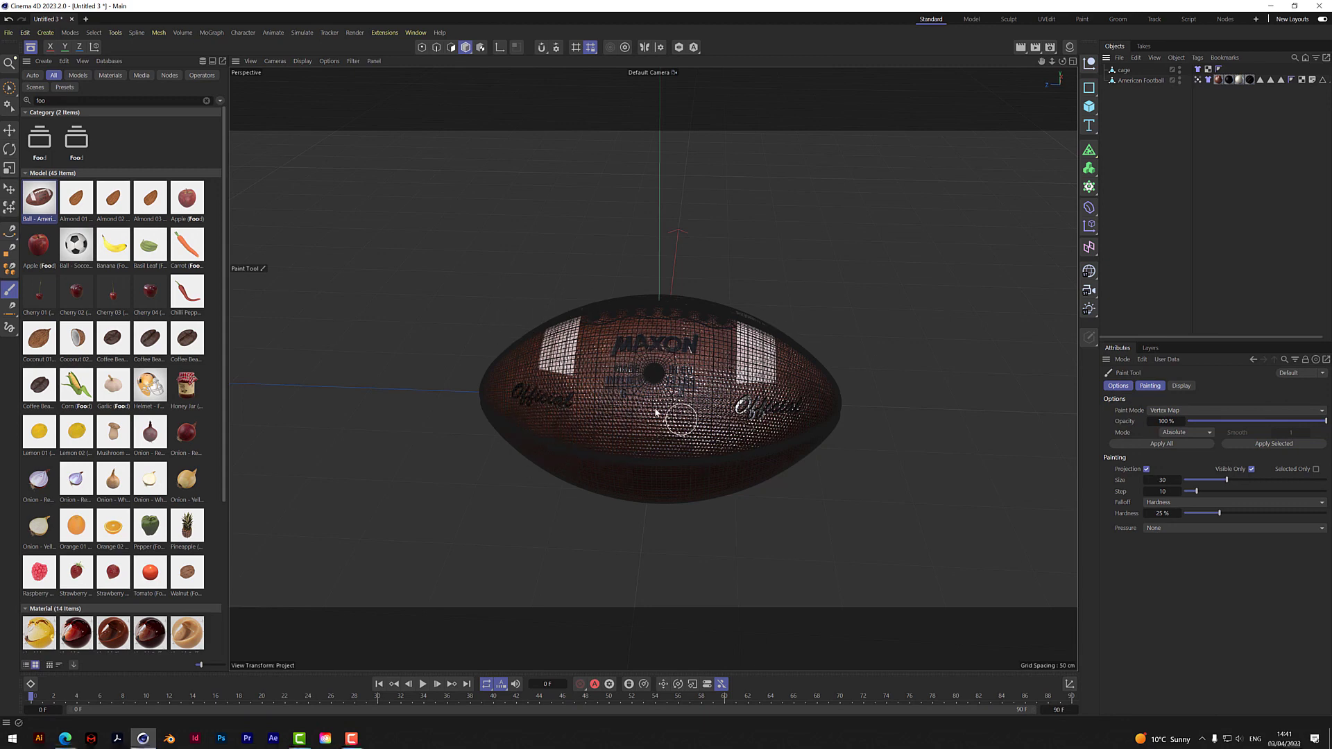
scroll(655, 413, up, 3)
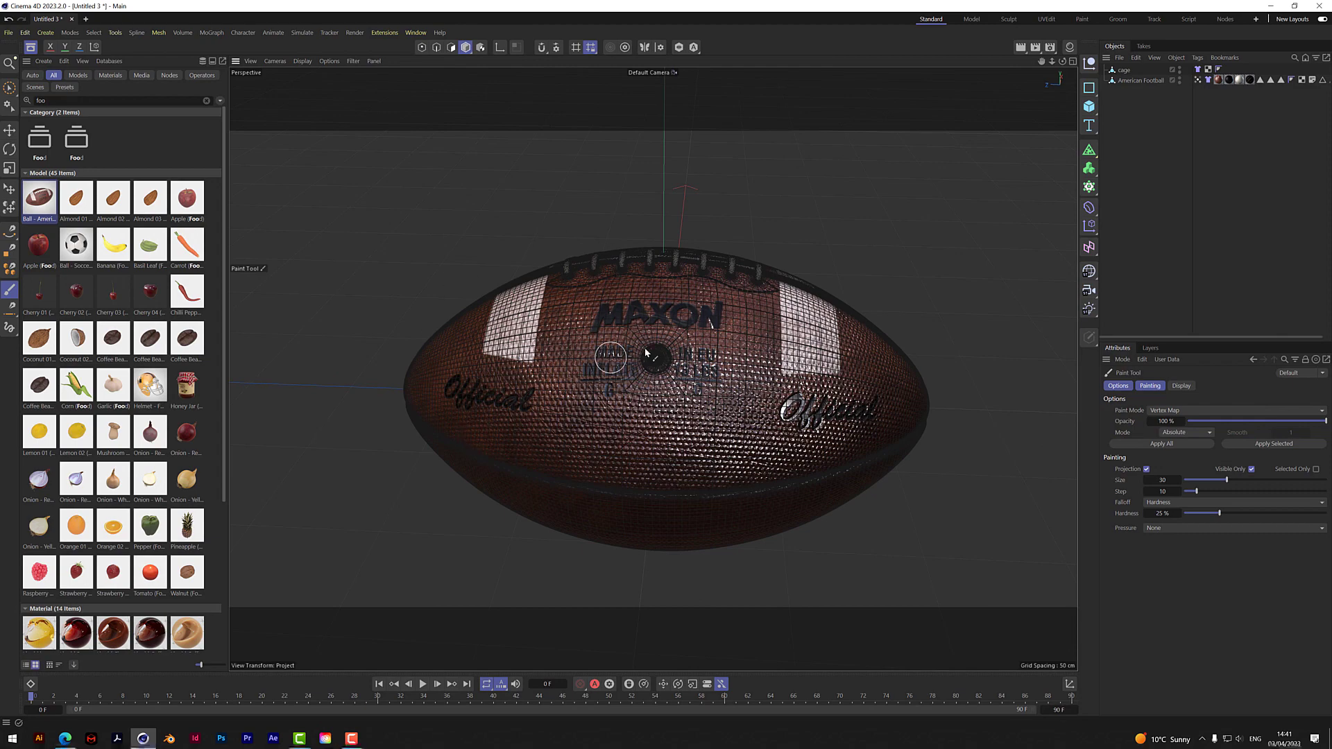
drag(1063, 61, 847, 490)
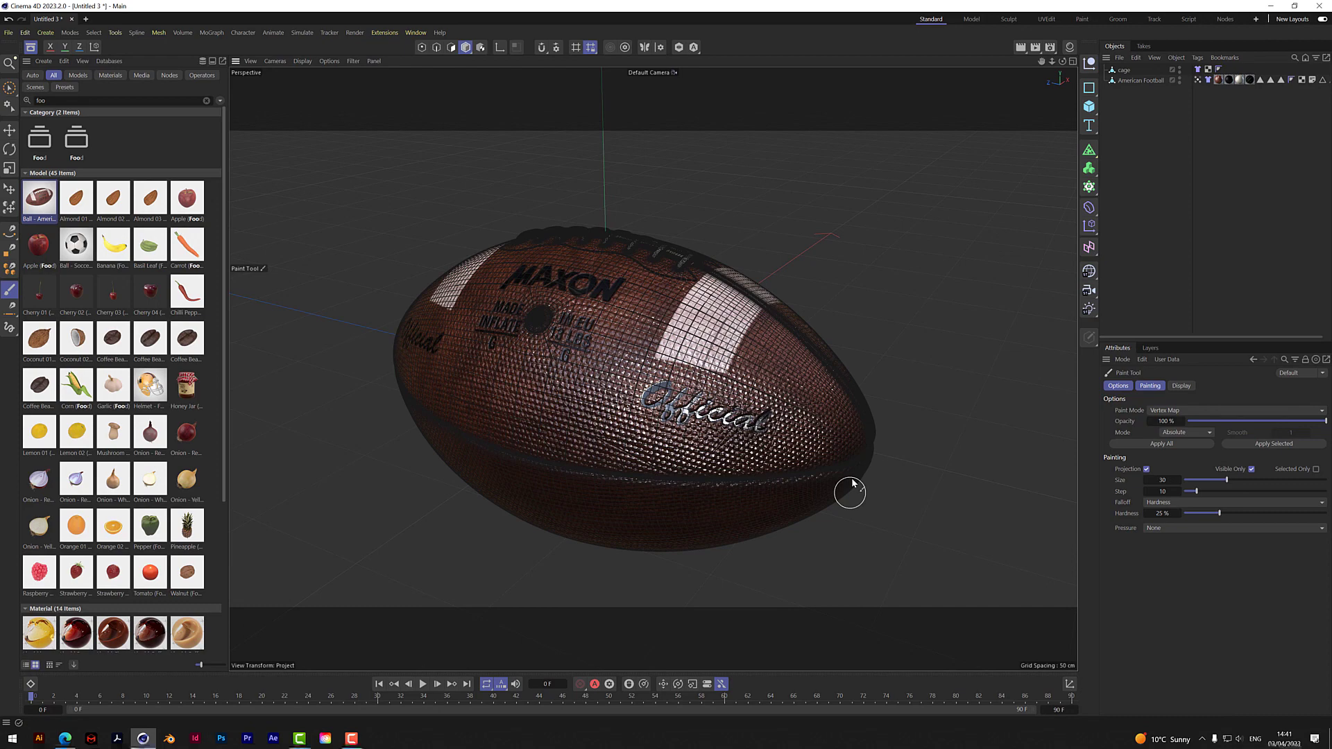
click(1197, 80)
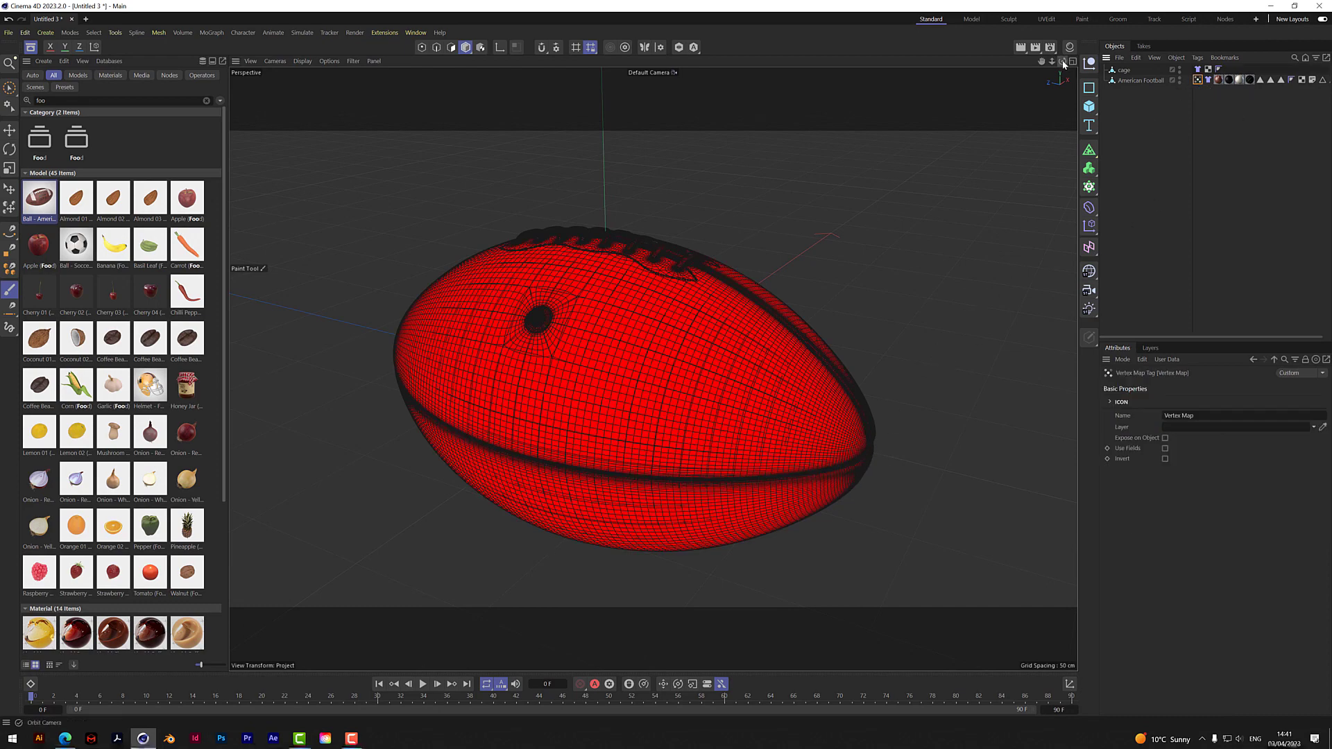
drag(1063, 64, 999, 42)
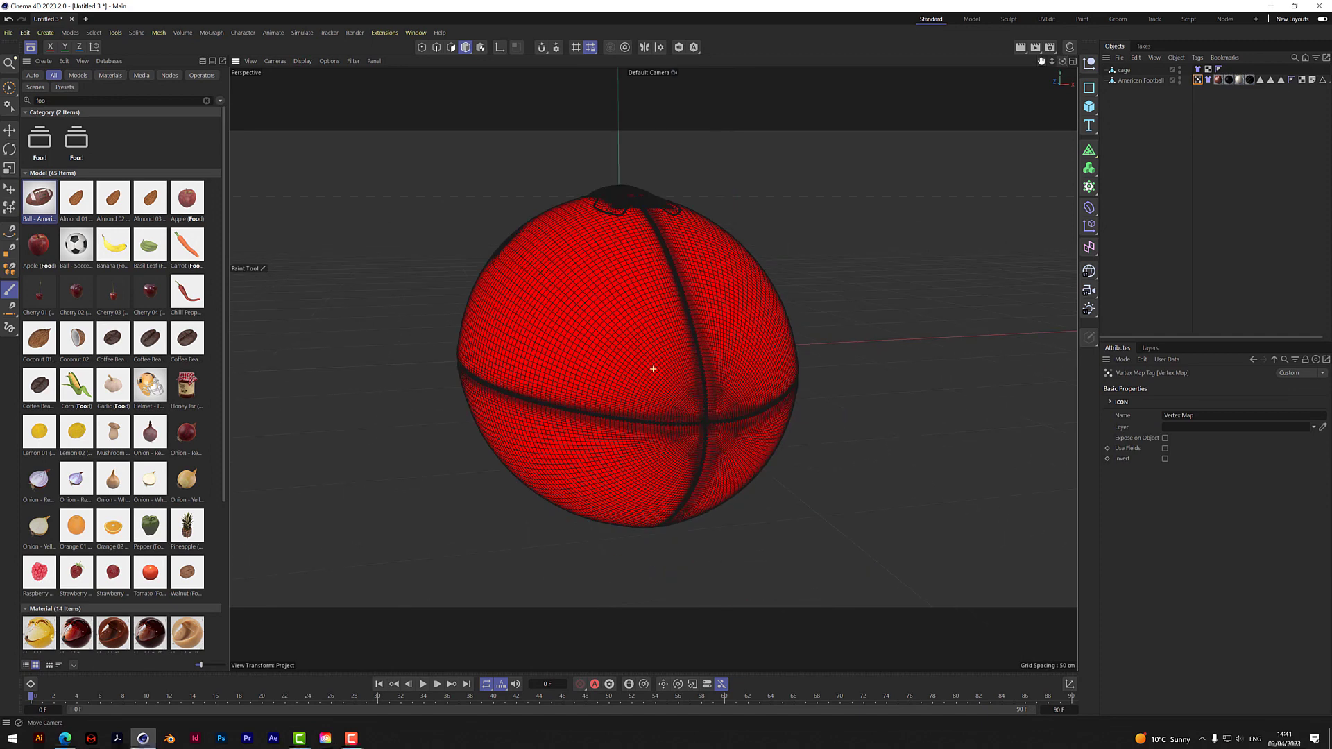
drag(653, 369, 818, 244)
mouse_move(684, 386)
mouse_down()
mouse_move(673, 347)
mouse_move(672, 385)
mouse_move(635, 390)
mouse_move(725, 385)
mouse_move(683, 395)
mouse_move(669, 460)
mouse_move(672, 419)
mouse_move(634, 389)
mouse_move(600, 393)
mouse_move(659, 381)
mouse_move(673, 343)
mouse_move(683, 380)
mouse_move(729, 384)
mouse_move(704, 368)
mouse_move(678, 419)
mouse_move(647, 416)
mouse_move(645, 368)
mouse_move(700, 361)
mouse_move(624, 374)
mouse_move(645, 367)
mouse_up()
- Paint weight along the equator and lower side seams and around the small round hole
alt+middle_drag(645, 368, 777, 359)
mouse_move(804, 412)
mouse_down()
mouse_move(797, 372)
mouse_move(716, 385)
mouse_move(566, 374)
mouse_move(638, 373)
mouse_up()
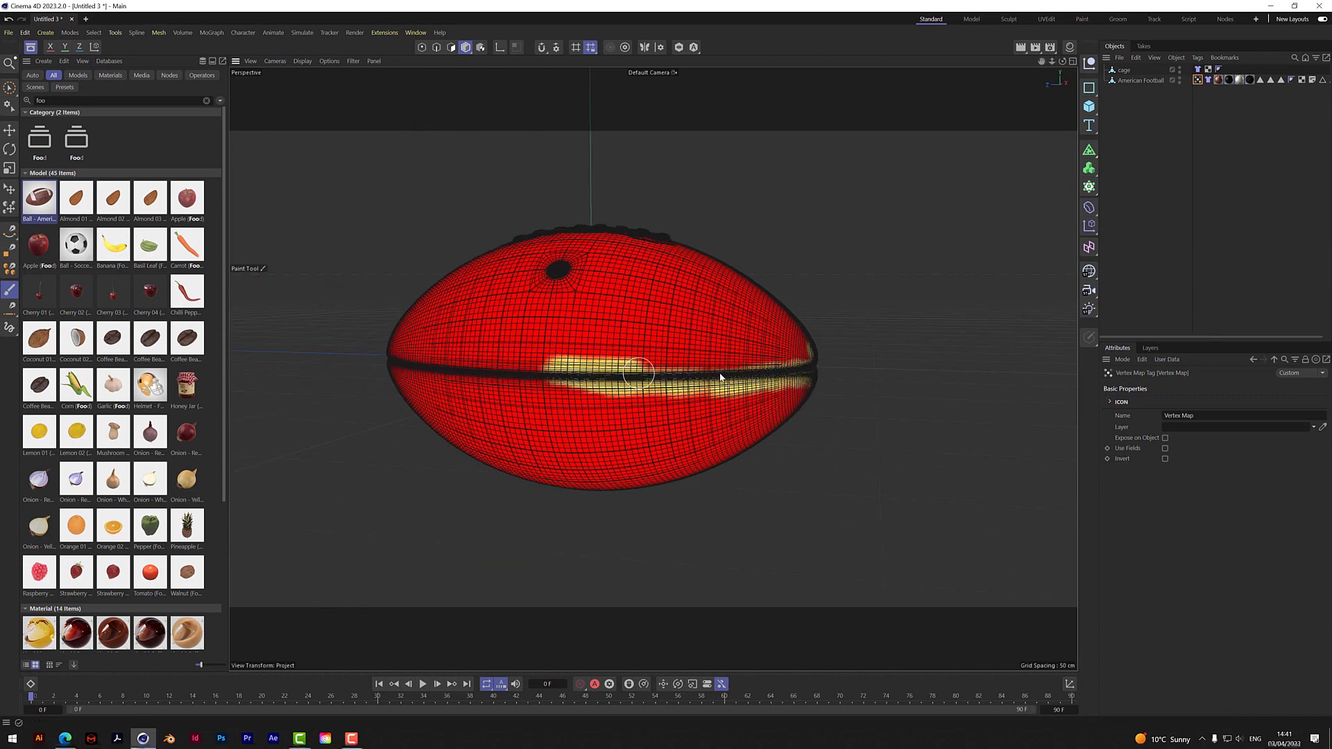
drag(720, 377, 759, 375)
mouse_move(842, 311)
alt+mouse_down()
mouse_move(819, 347)
mouse_move(898, 375)
alt+mouse_up()
mouse_move(847, 431)
mouse_down()
mouse_move(789, 258)
mouse_move(826, 330)
mouse_move(807, 394)
mouse_move(898, 380)
mouse_move(762, 410)
mouse_move(735, 403)
mouse_move(785, 526)
mouse_up()
mouse_move(1062, 61)
mouse_down()
mouse_move(1082, 69)
mouse_move(1040, 76)
mouse_up()
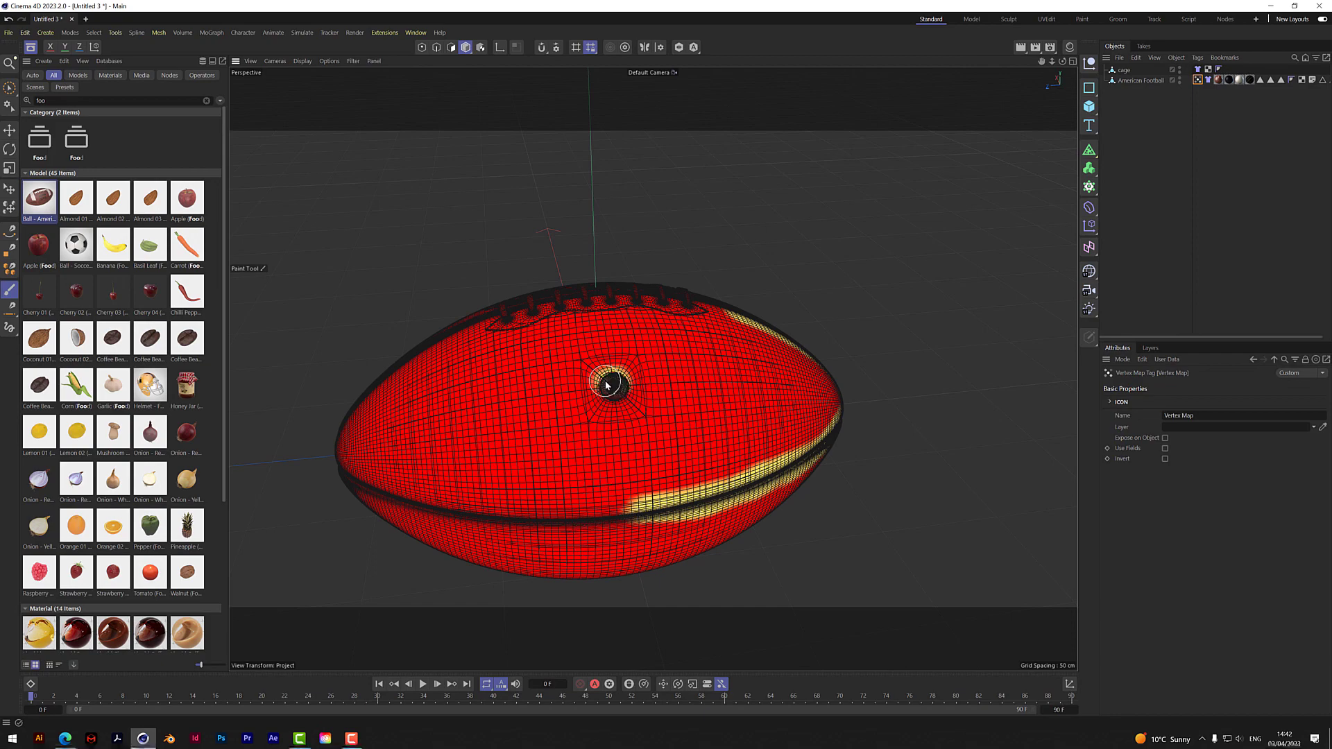
drag(609, 399, 582, 431)
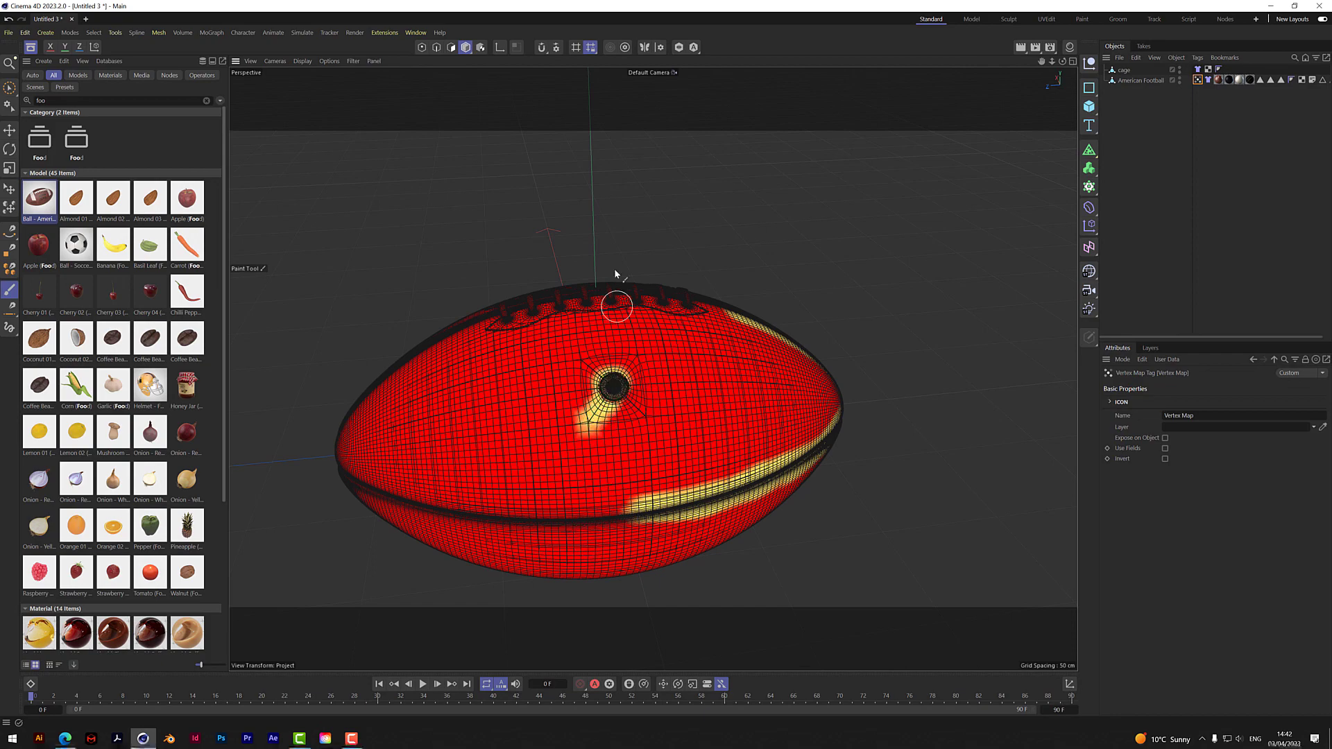
drag(1062, 61, 1062, 118)
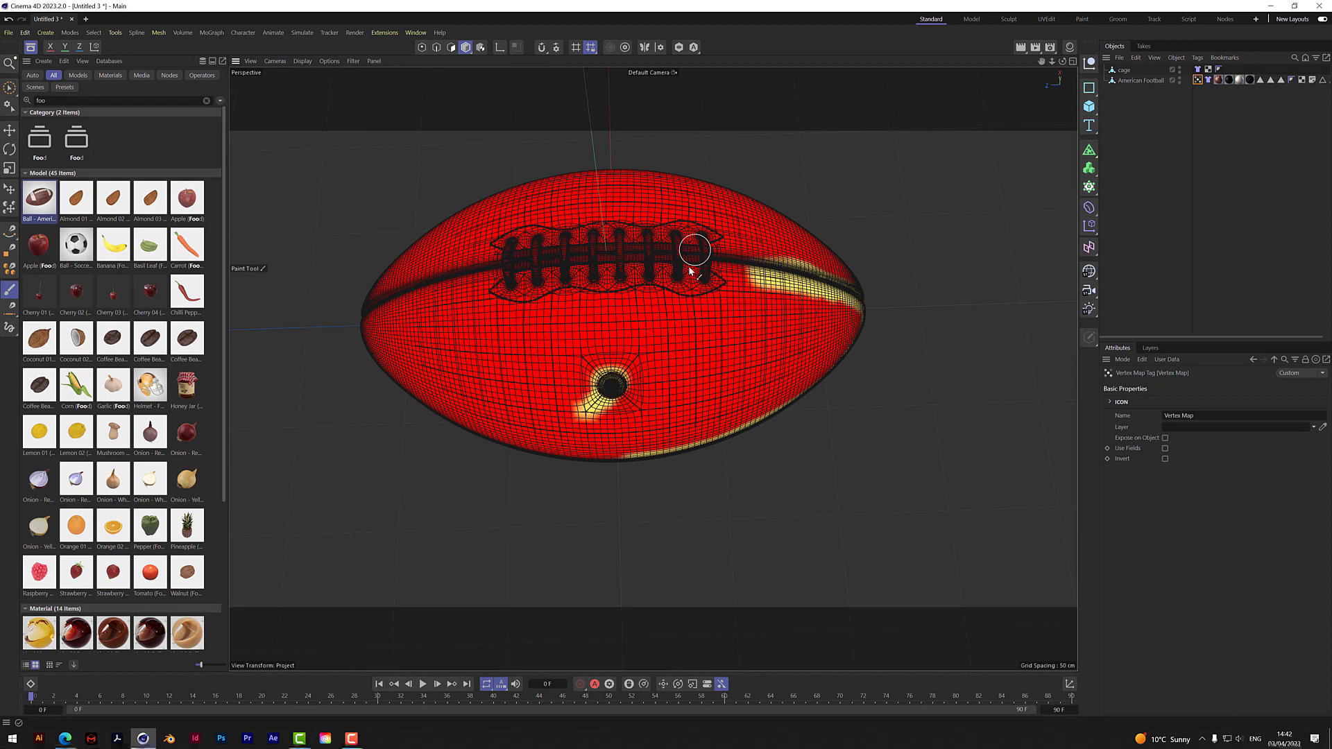
- Resume vertex map painting at brush size 11 and paint weight along the laces' edges
double_click(1198, 80)
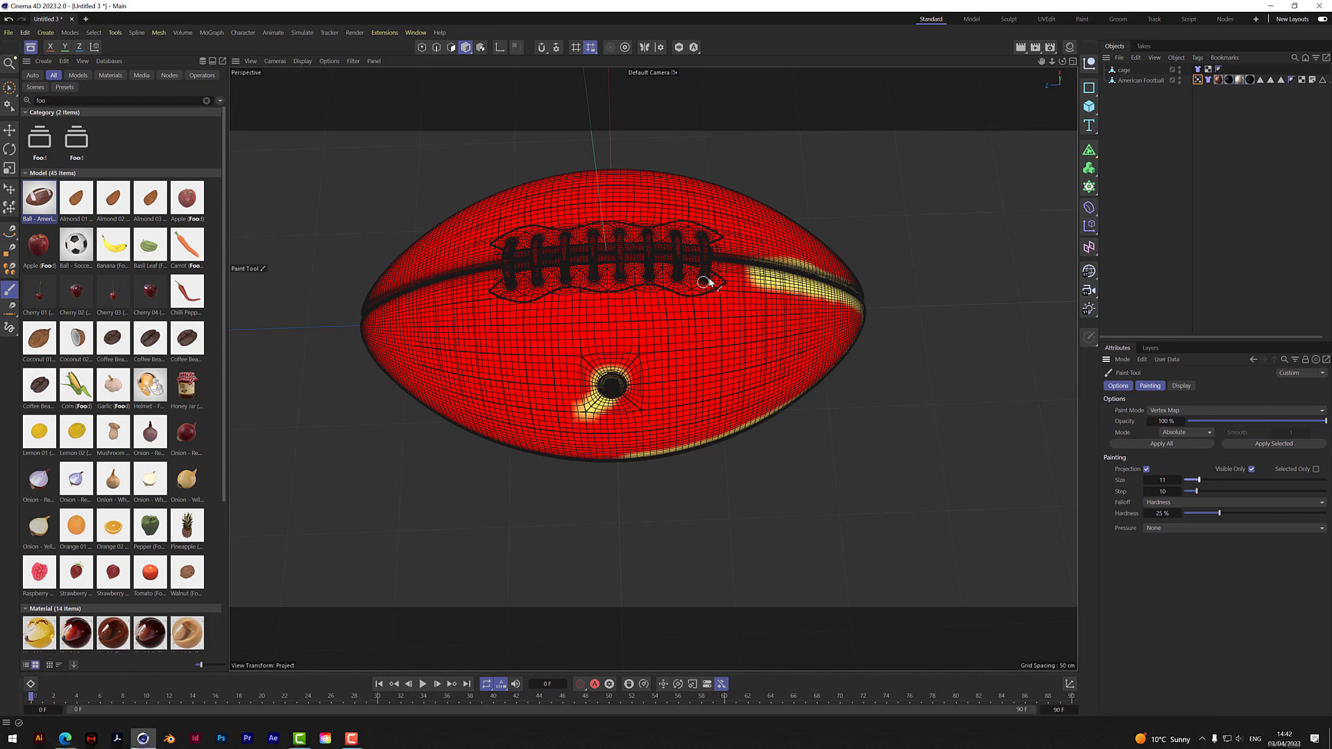
mouse_move(706, 282)
mouse_down()
mouse_move(722, 277)
mouse_move(687, 295)
mouse_move(583, 285)
mouse_move(508, 297)
mouse_move(497, 282)
mouse_up()
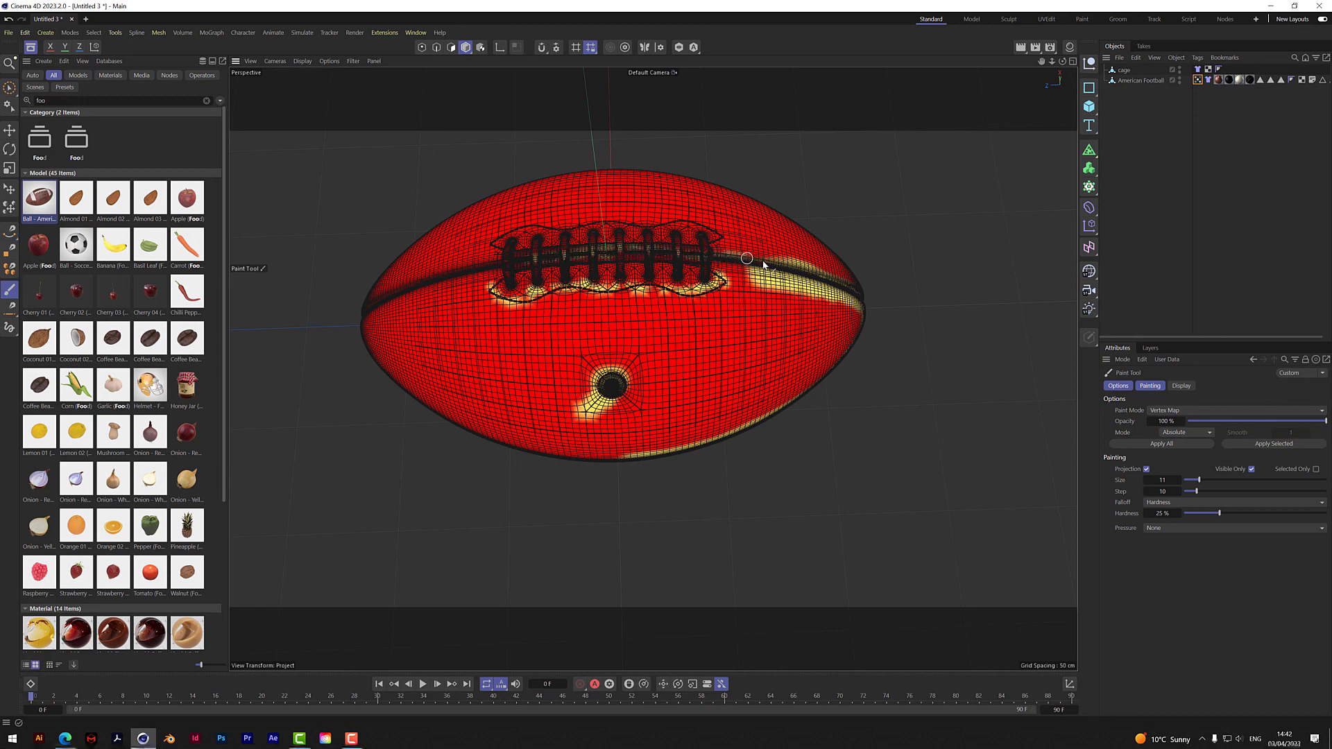
mouse_move(711, 234)
mouse_down()
mouse_move(617, 221)
mouse_move(500, 246)
mouse_up()
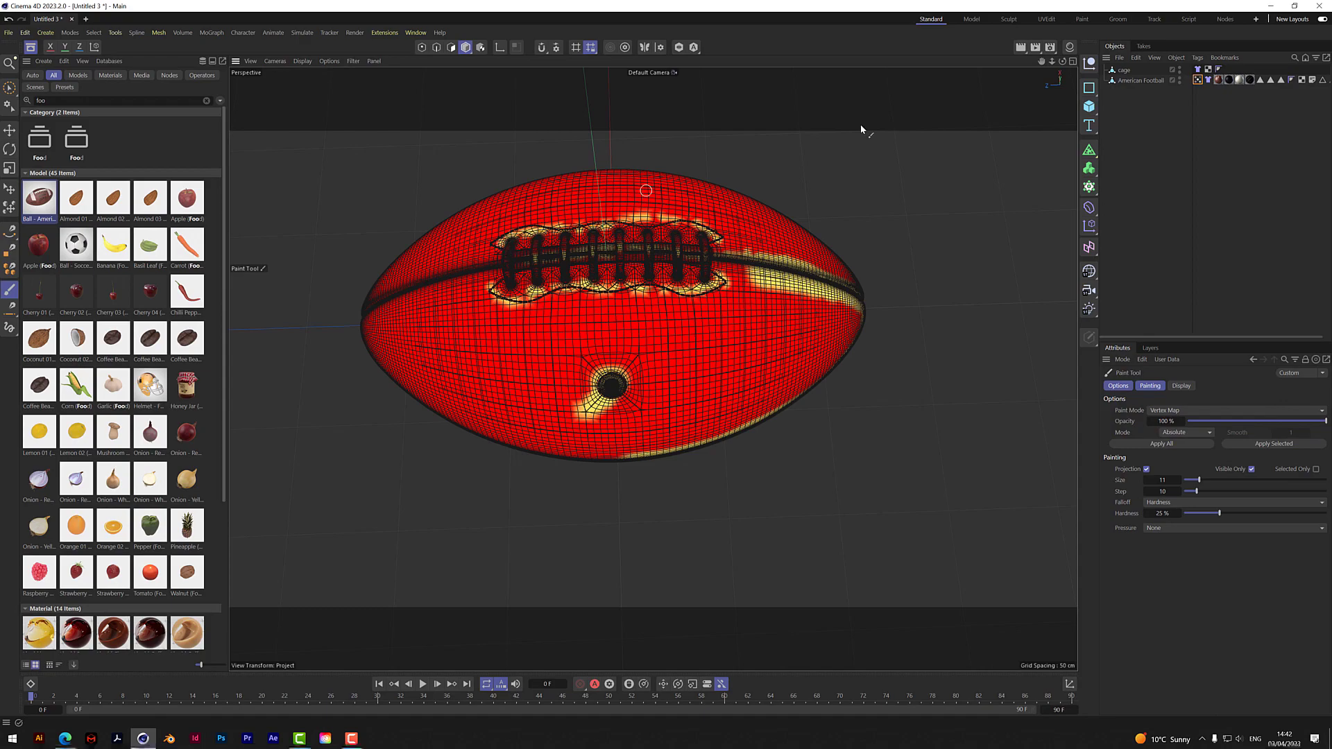
drag(1063, 61, 1032, 67)
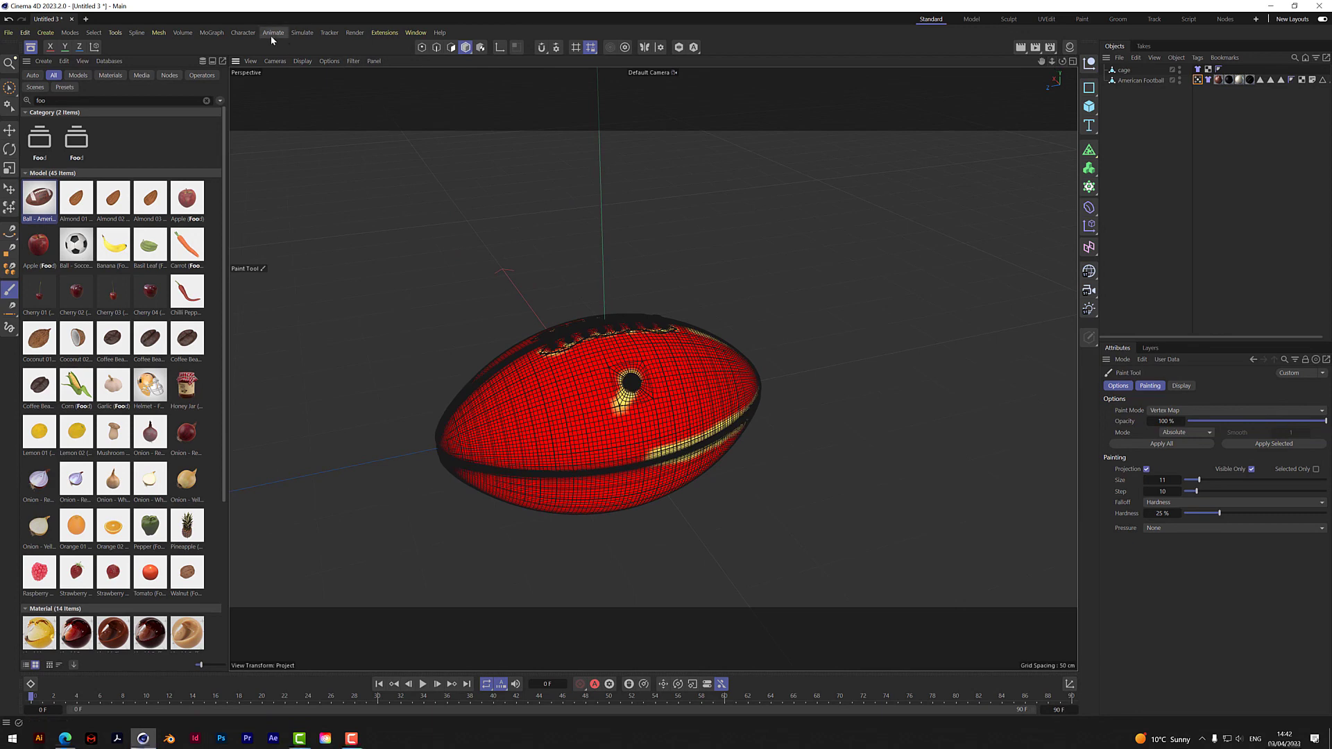
- Add a Wind force and a Turbulence force from Simulate > Forces
click(298, 32)
mouse_move(322, 58)
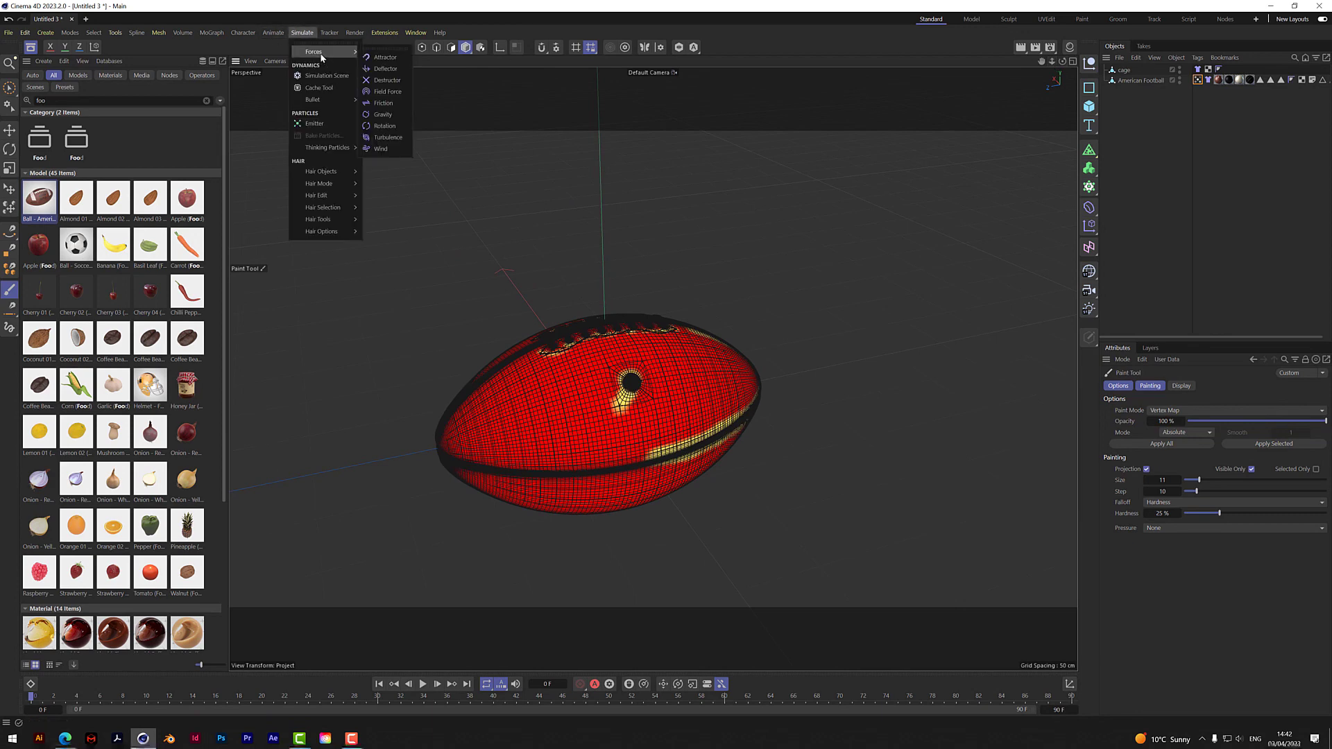
click(381, 149)
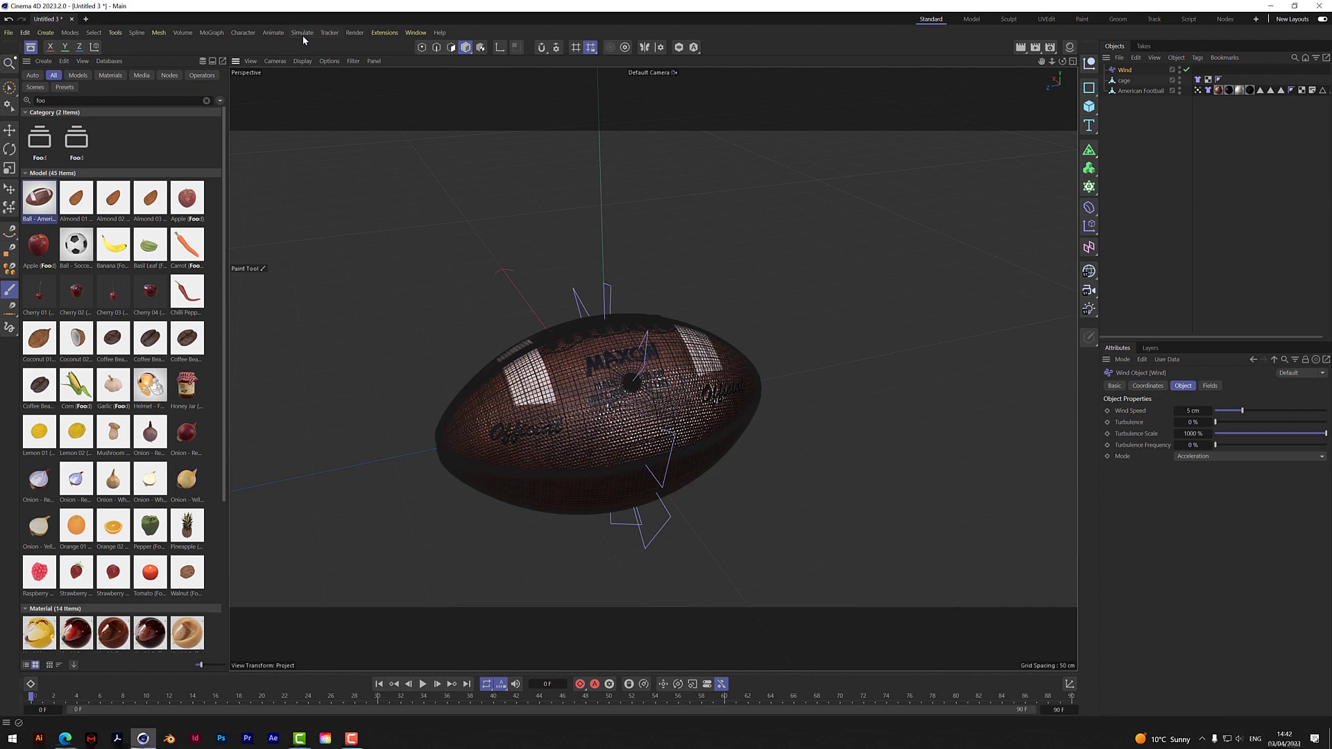
click(302, 34)
mouse_move(326, 52)
click(387, 137)
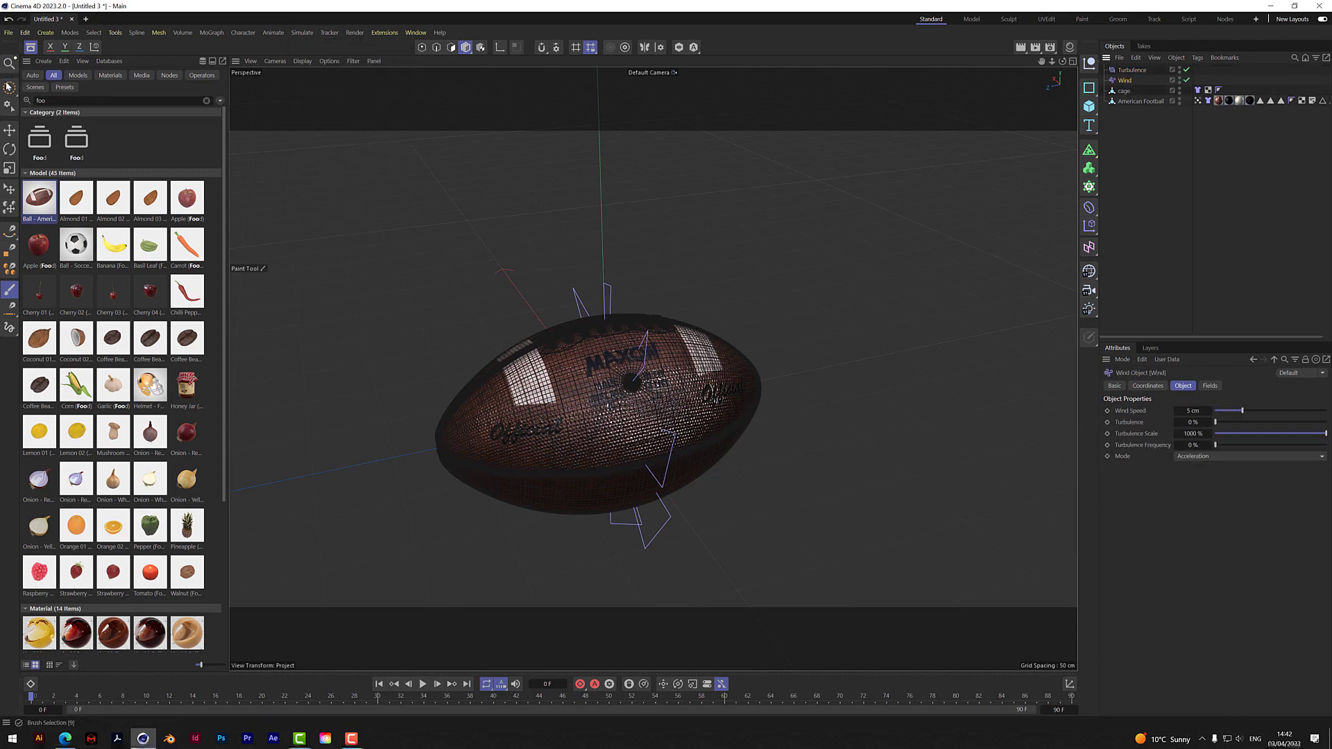
- Move the Wind force along its Z axis away to the side of the football
click(9, 87)
mouse_move(595, 464)
mouse_down()
mouse_move(479, 444)
mouse_move(290, 493)
mouse_up()
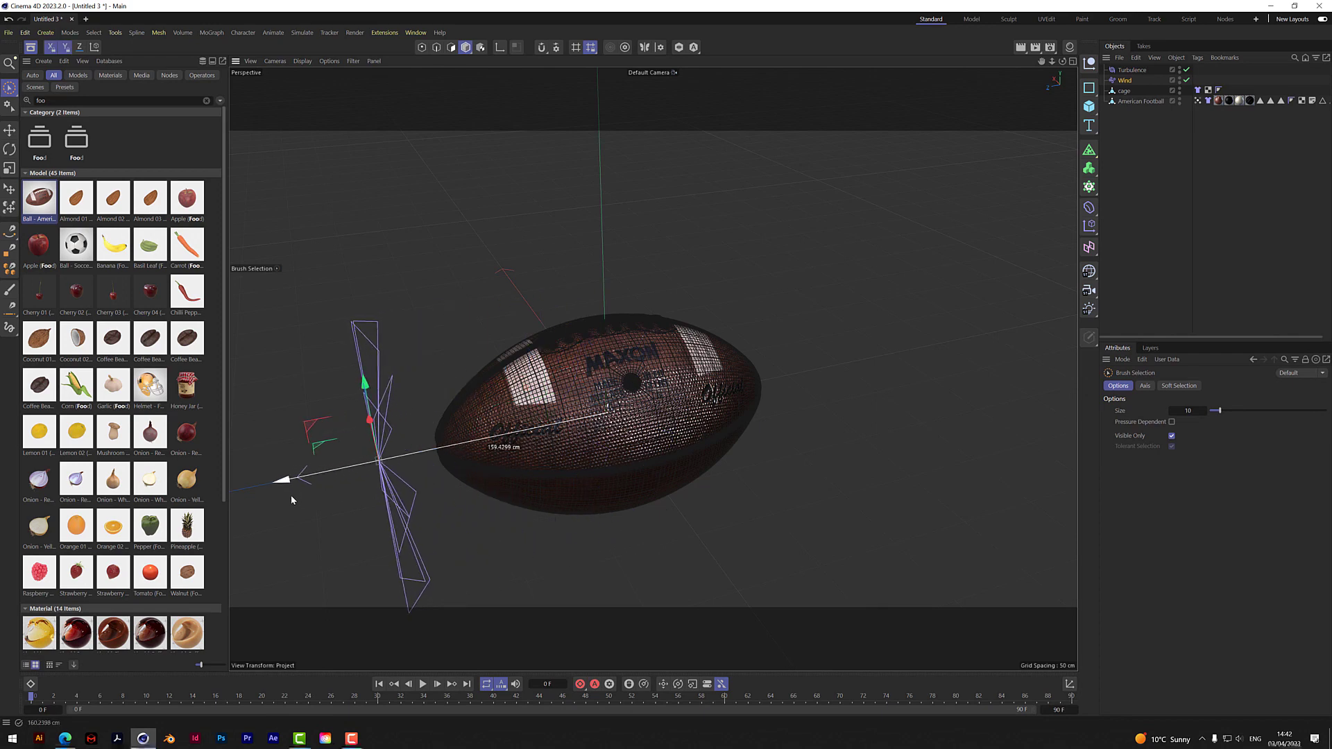
mouse_move(1041, 61)
mouse_down()
mouse_move(1060, 55)
mouse_move(1019, 63)
mouse_up()
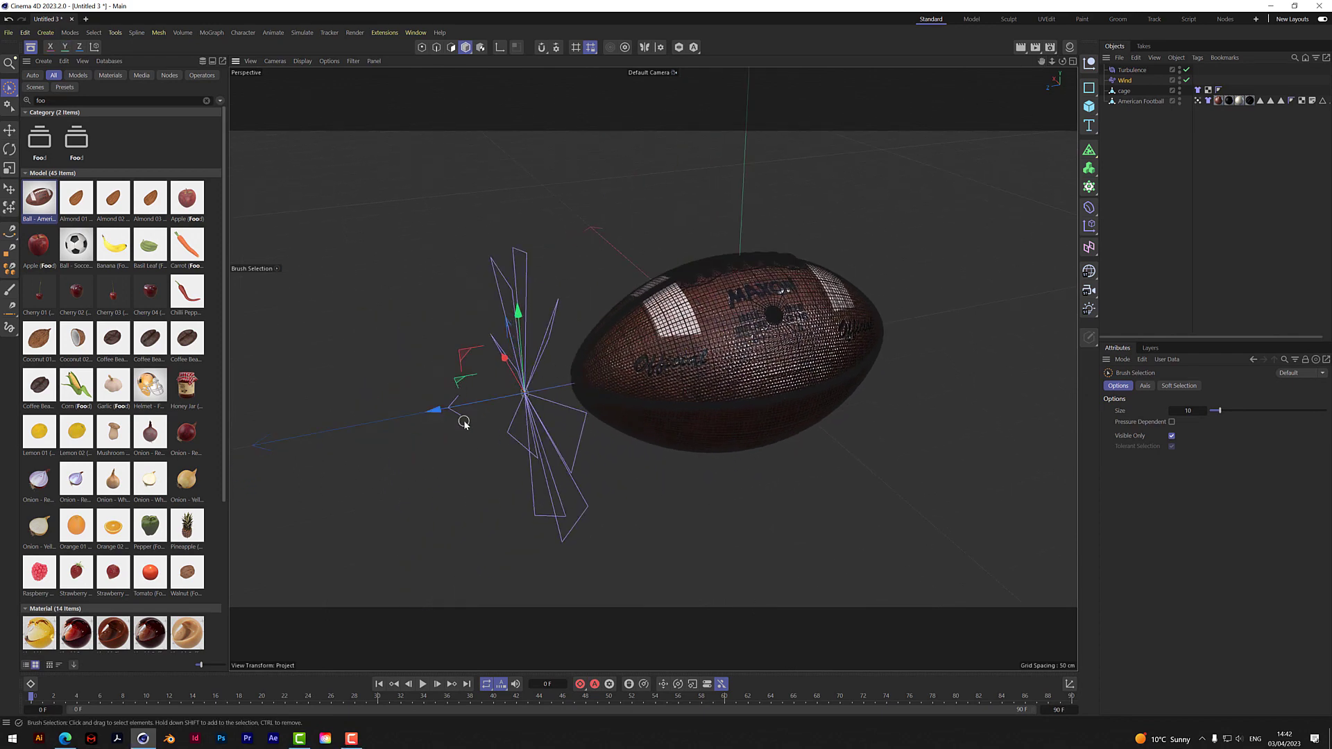
click(457, 452)
click(1125, 90)
click(1125, 80)
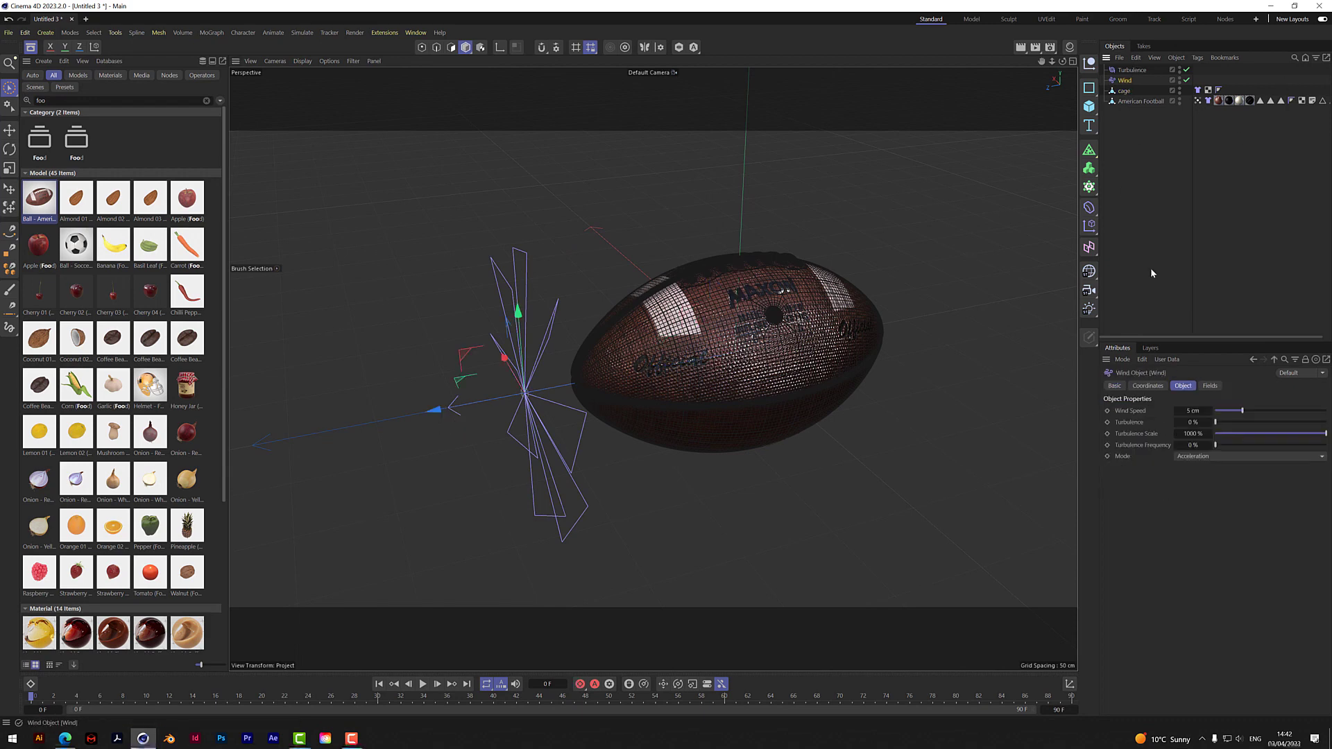
click(1163, 386)
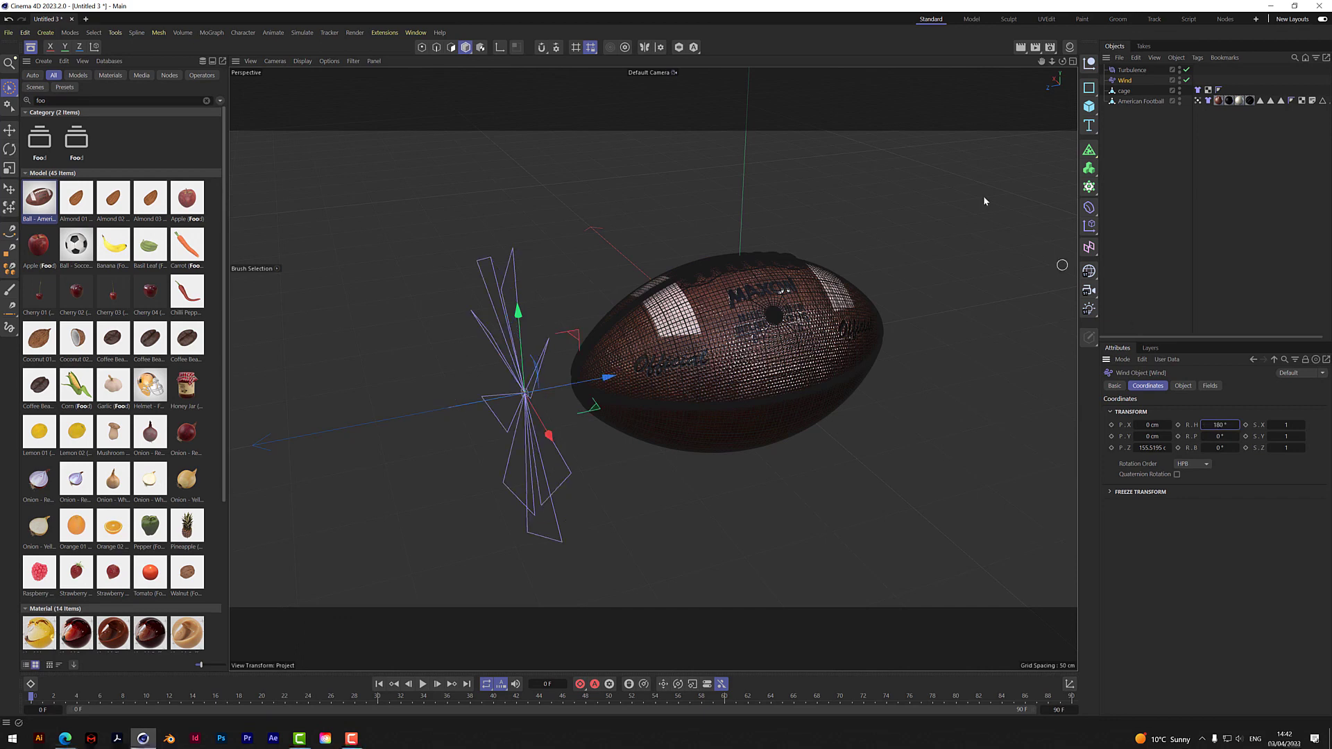
drag(594, 381, 541, 408)
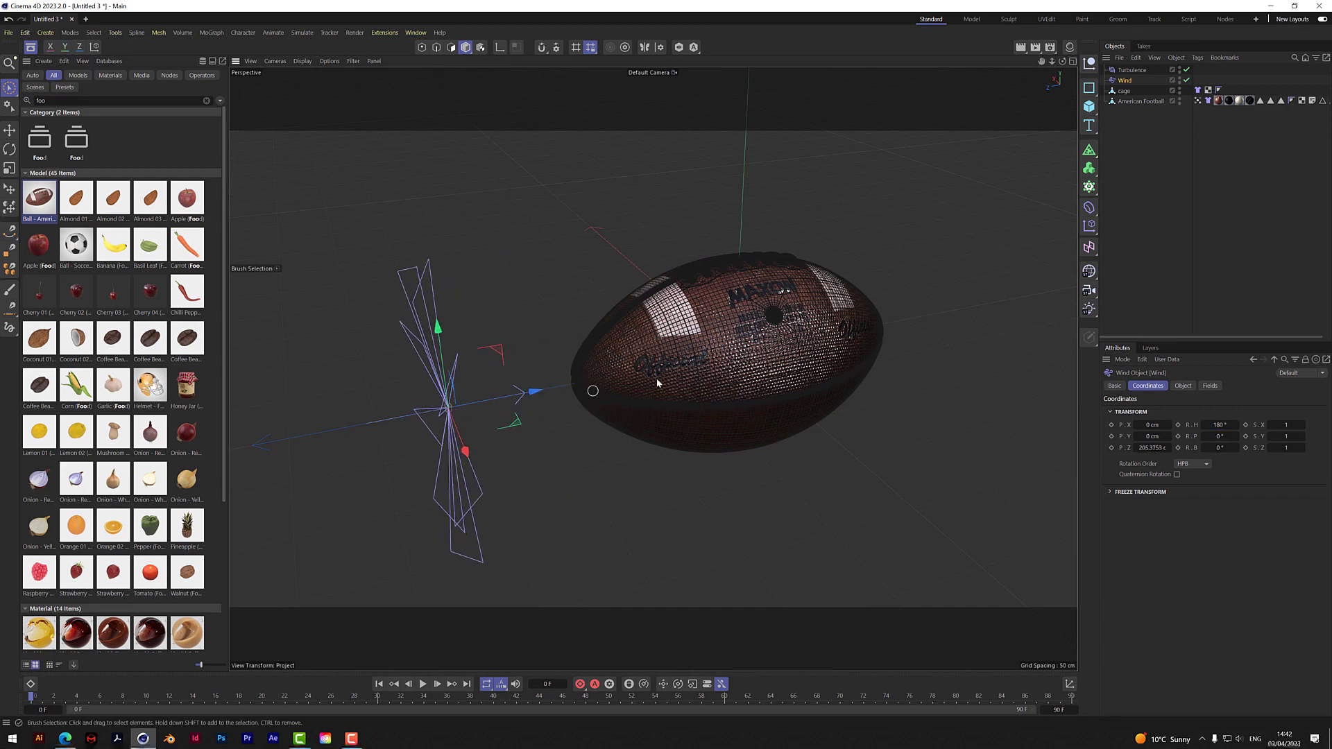
drag(1063, 62, 1062, 64)
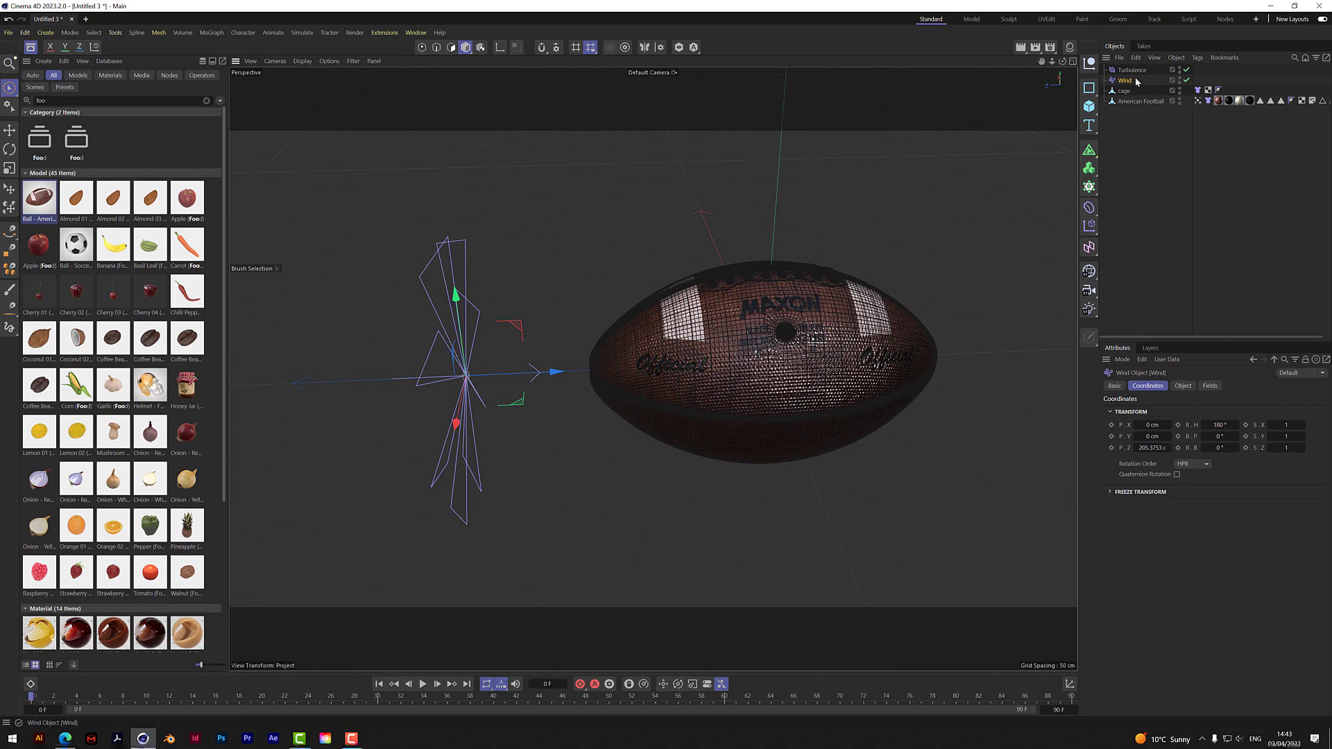
- Give the Wind 400 cm speed and 100% turbulence, and raise Turbulence strength to about 27 cm
click(1184, 384)
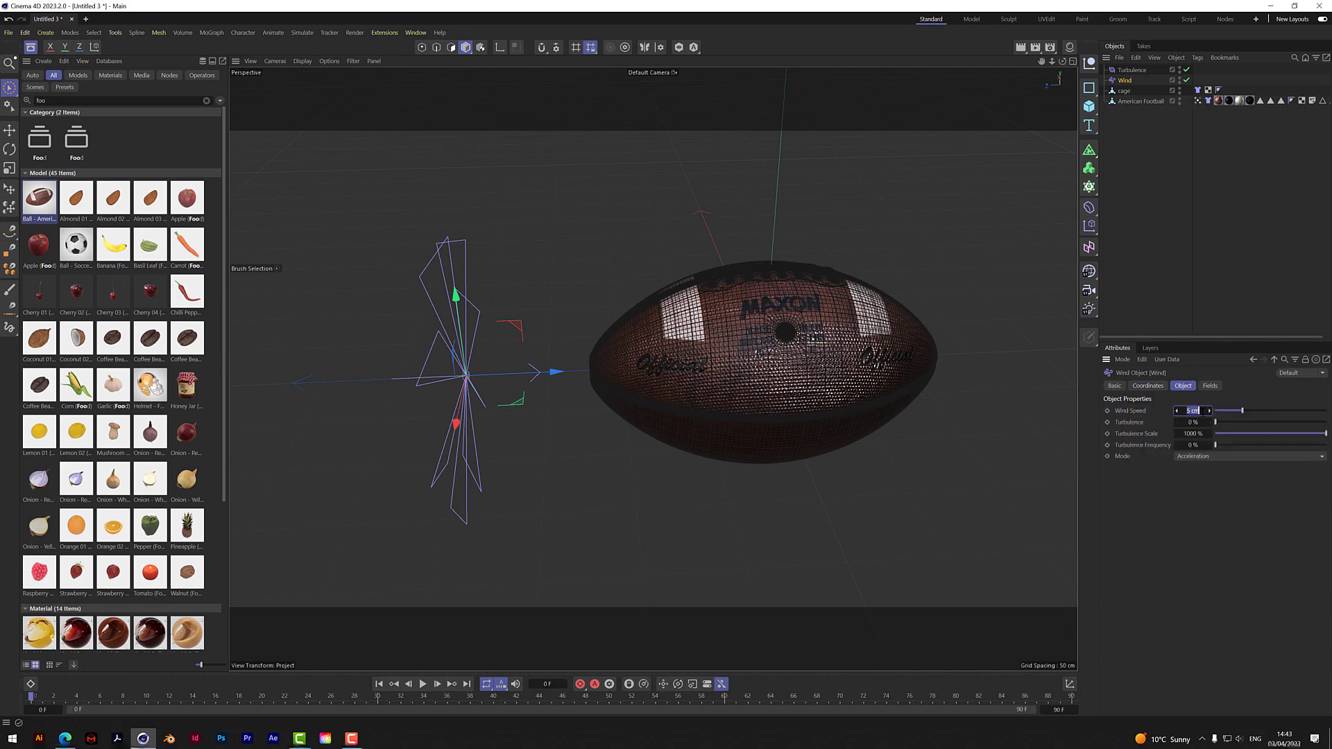
click(1193, 421)
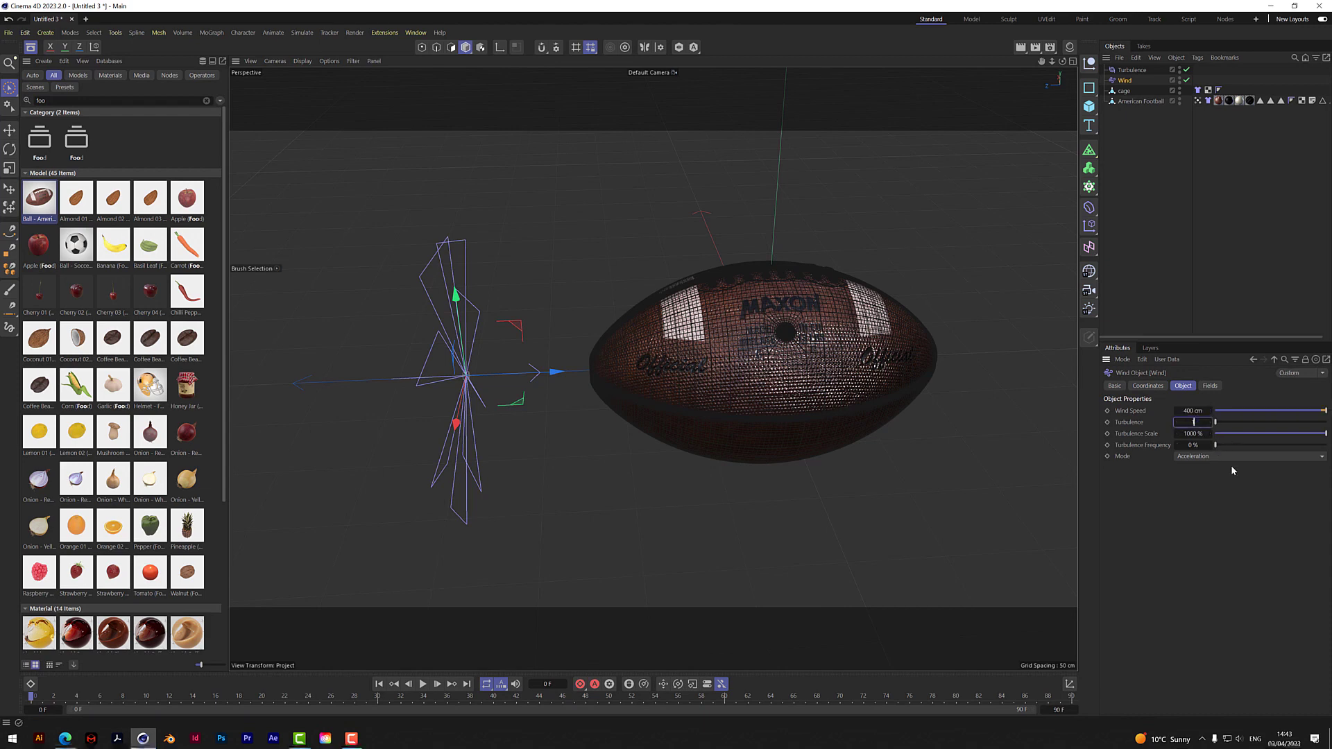
text(100)
key(Return)
click(1132, 70)
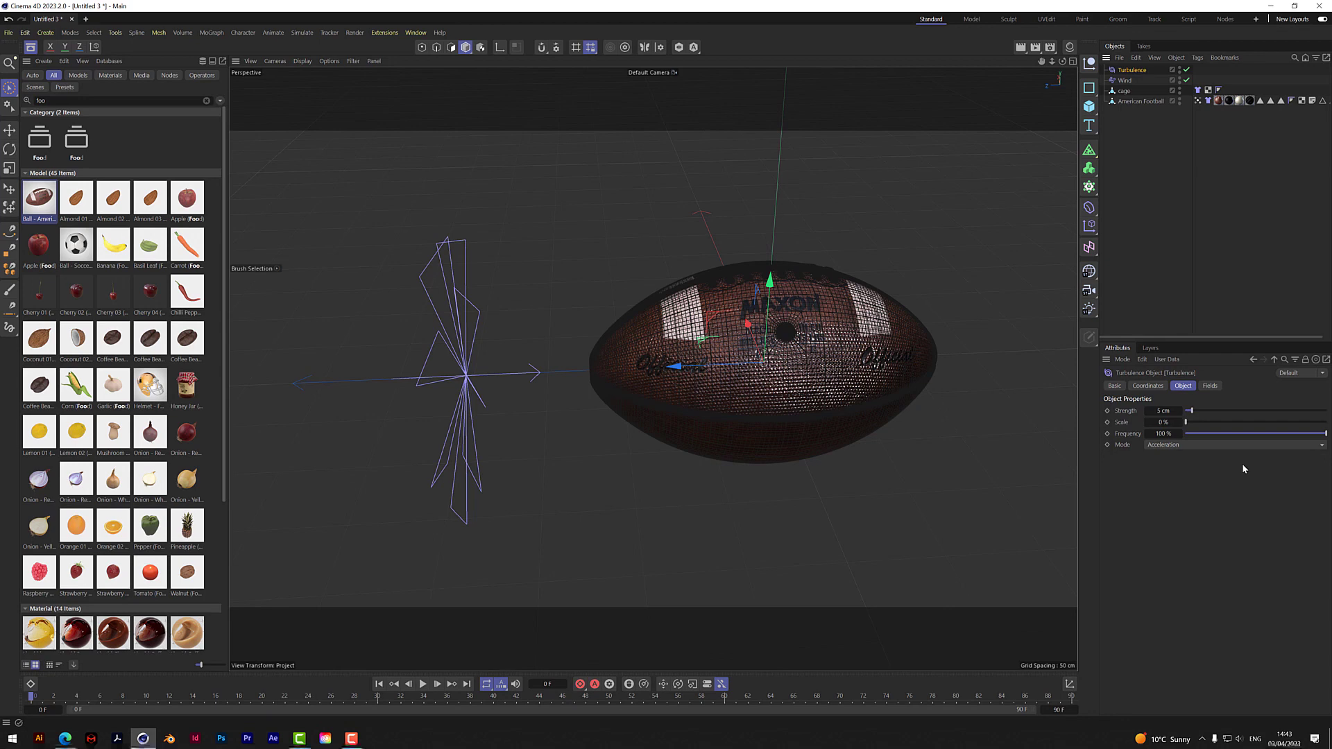
drag(1214, 409, 1223, 411)
- Set the cage's Cloth collision side to Front, then select a few cage polygons with the football hidden
click(1197, 90)
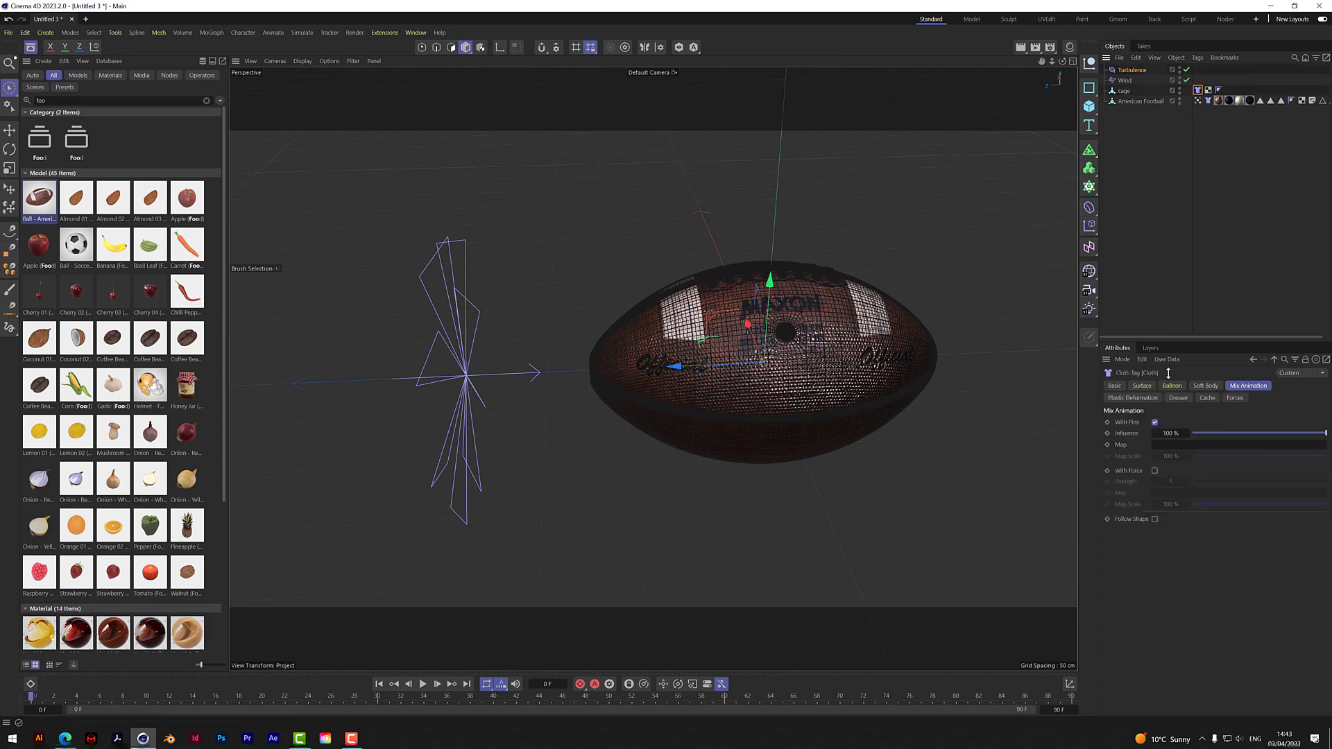
click(1141, 386)
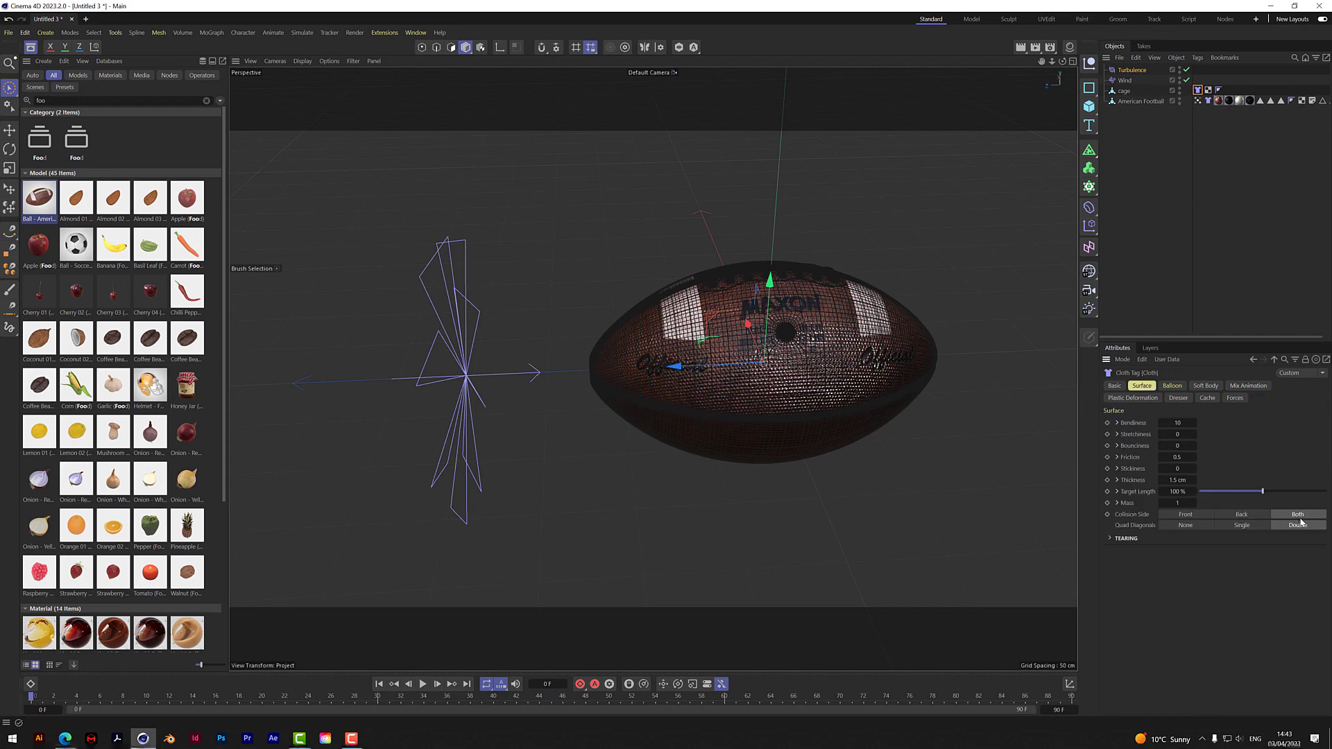
click(1194, 517)
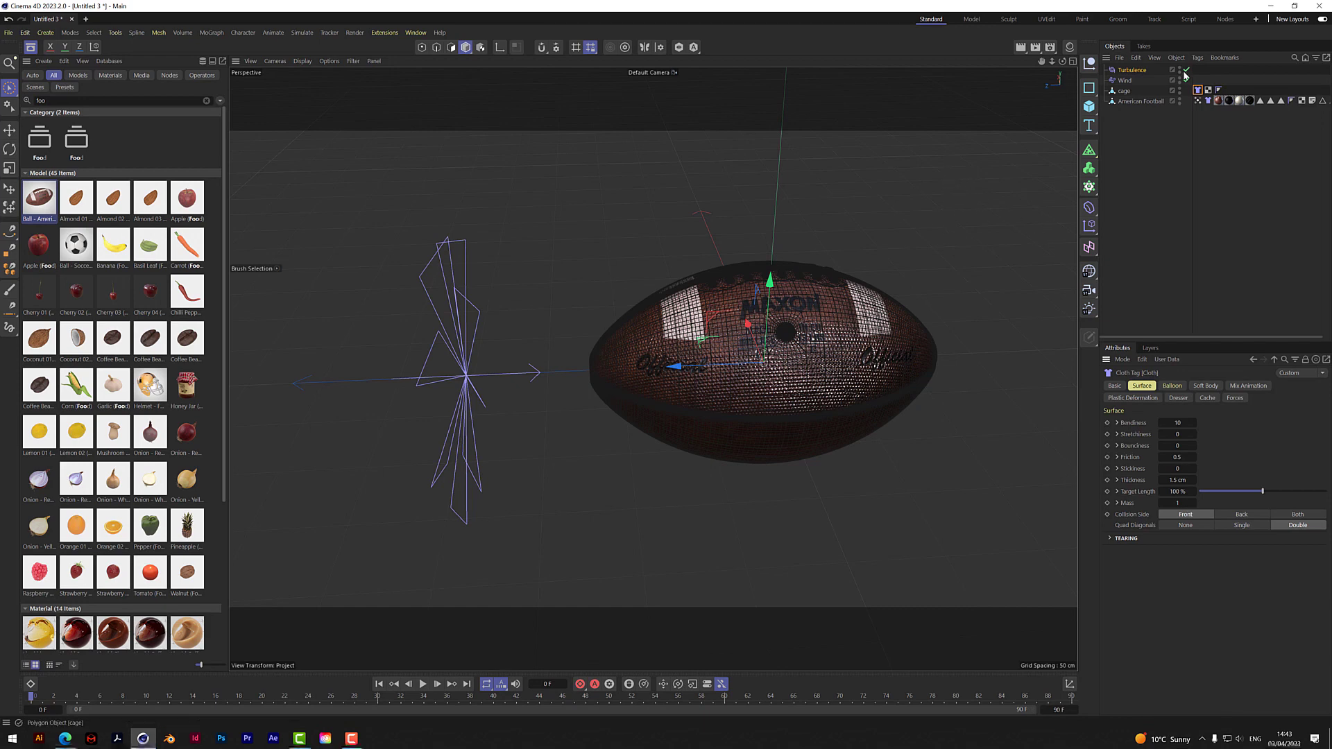
click(1181, 99)
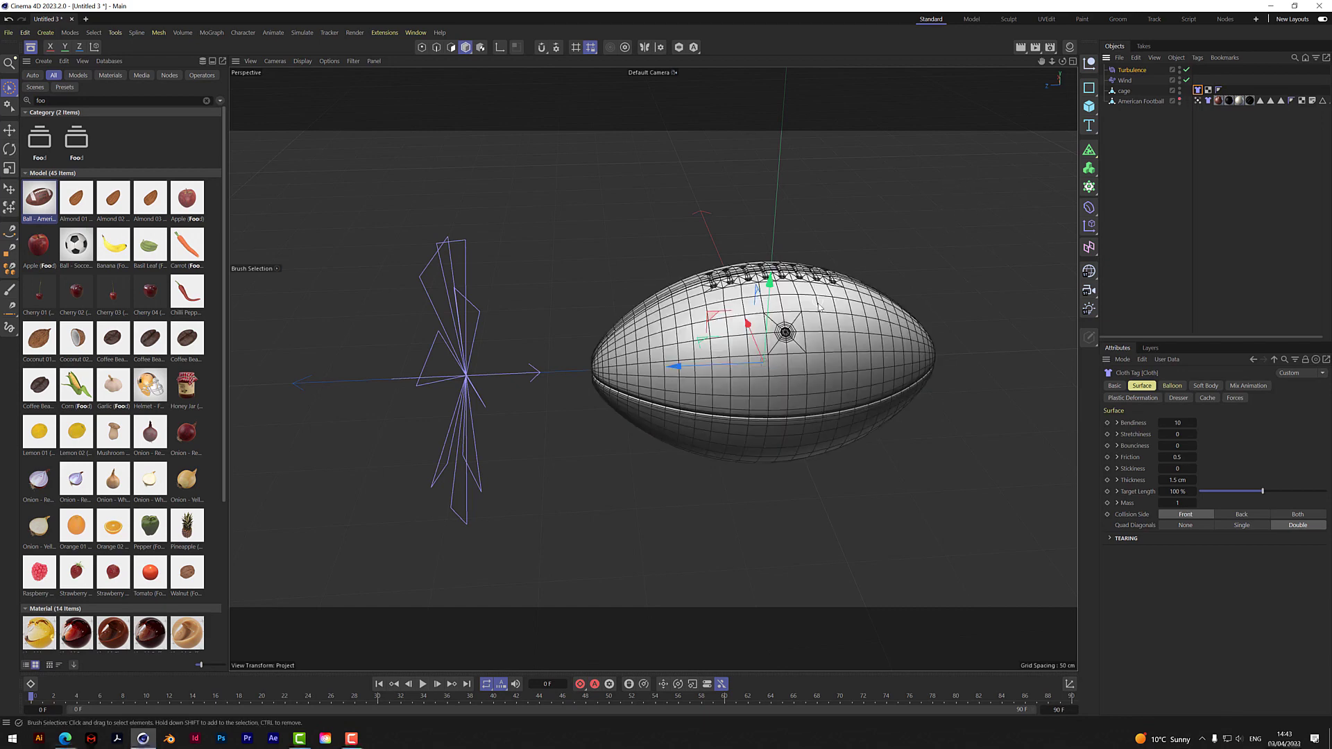
click(635, 392)
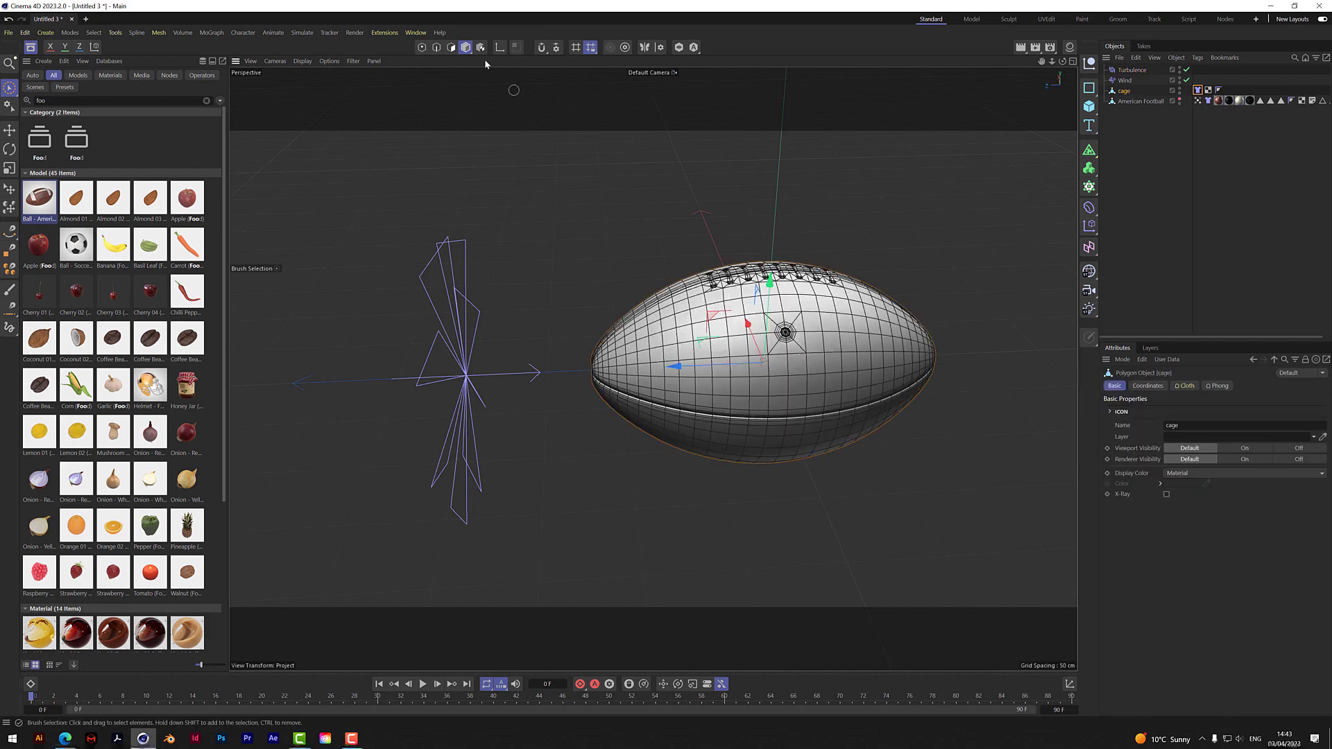
click(451, 46)
click(855, 352)
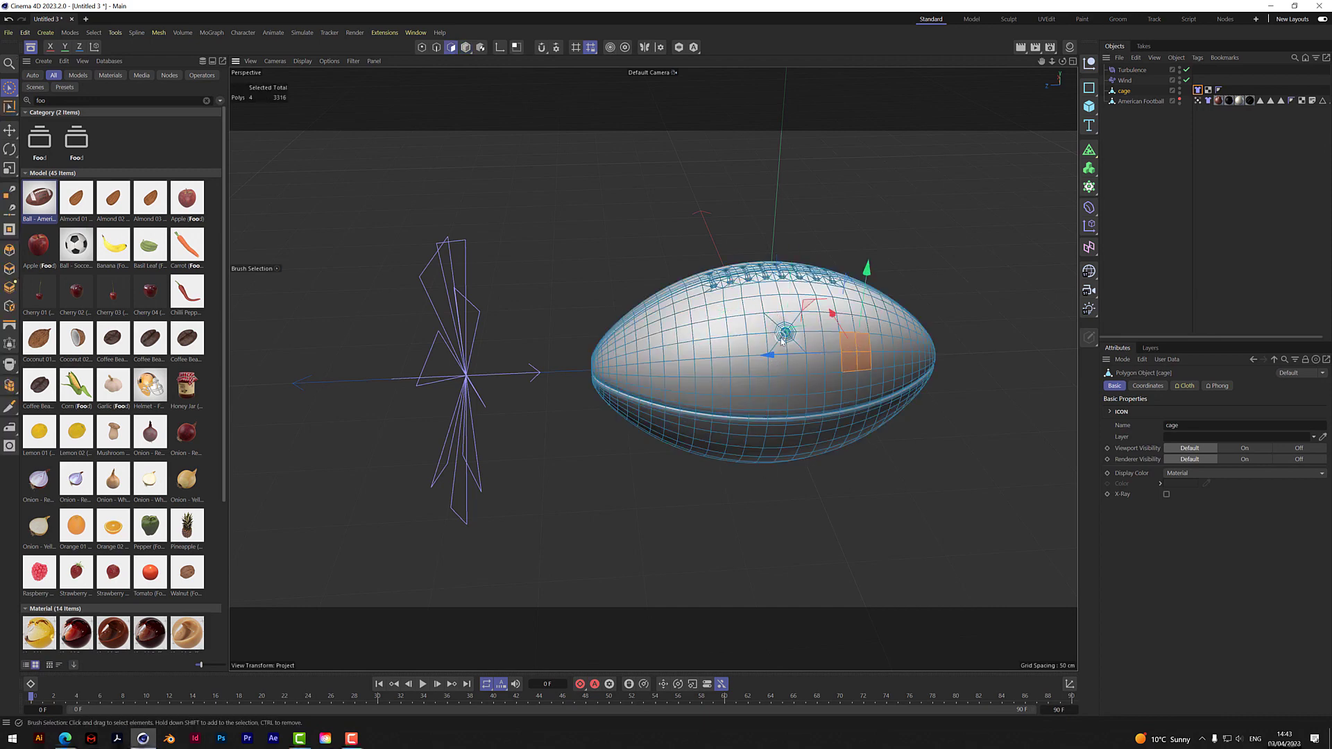
- Unhide the football, set its Cloth collision side to Back, and return to Model mode
click(1180, 100)
click(1156, 100)
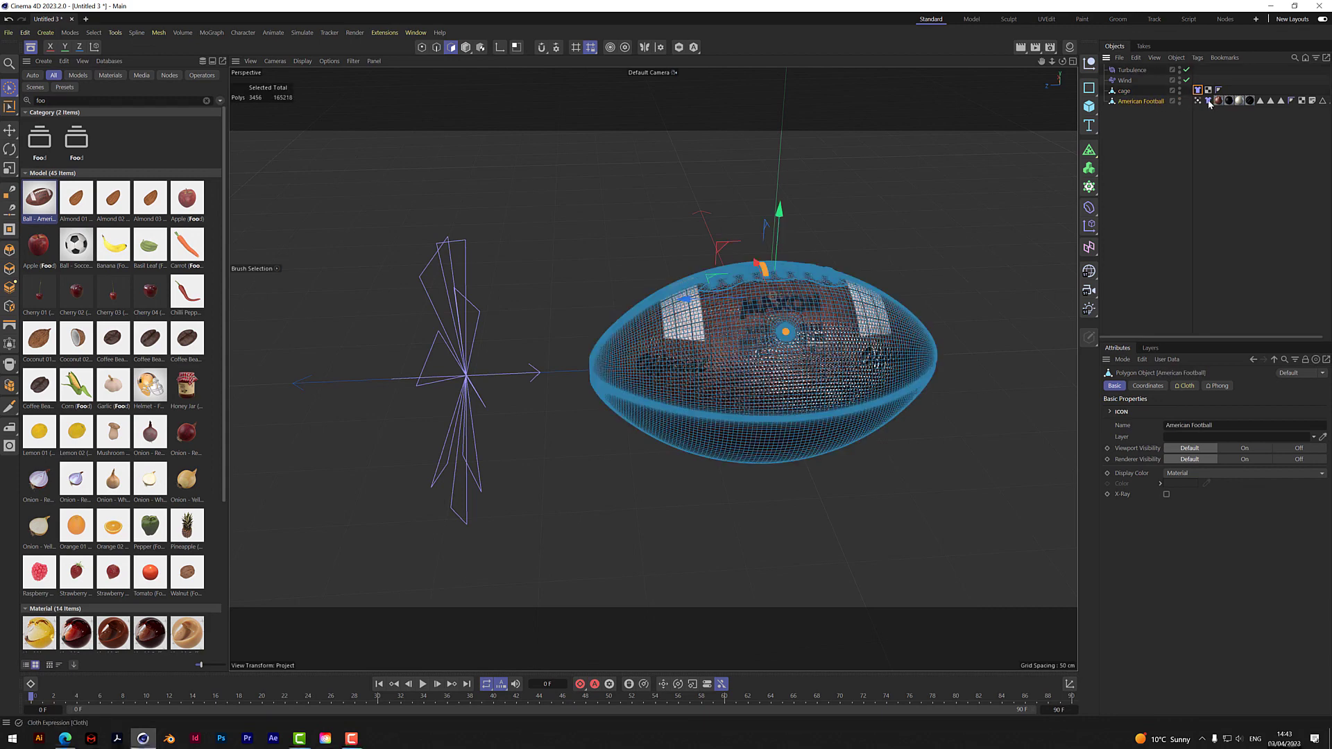
click(1207, 100)
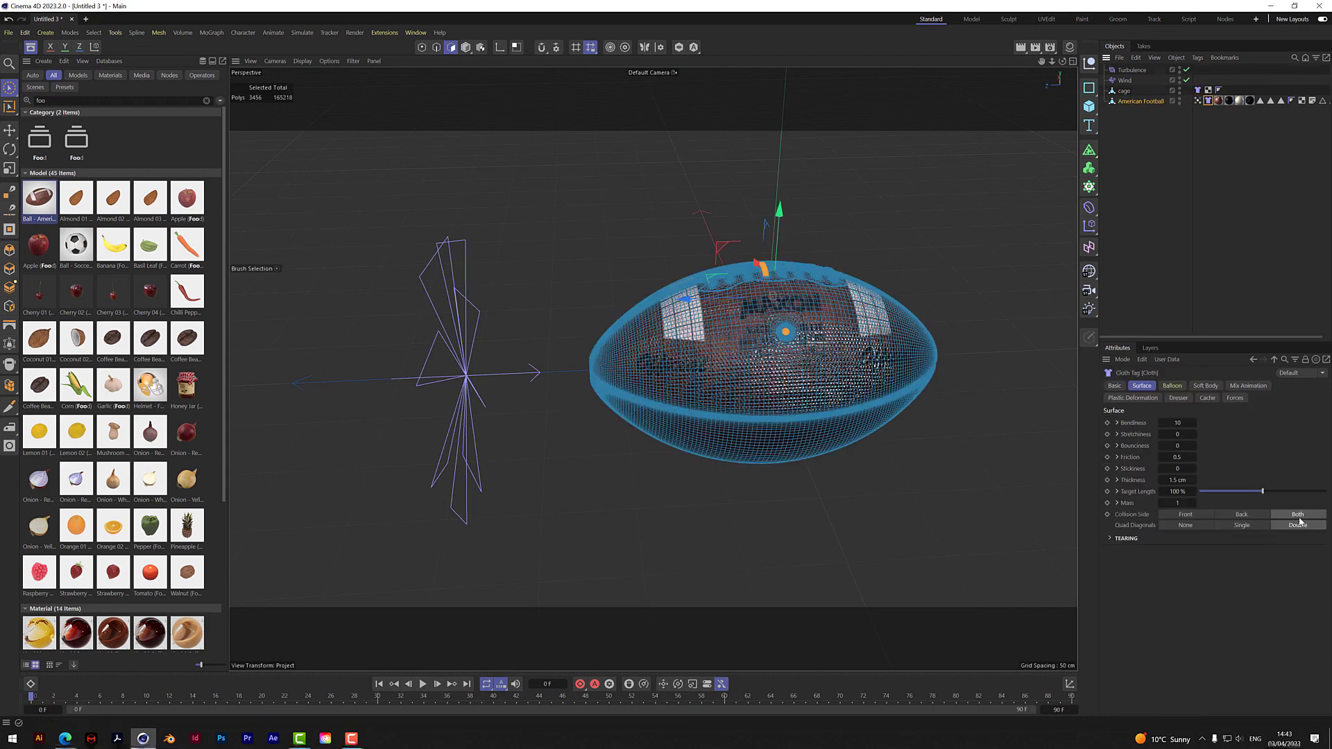
click(1241, 515)
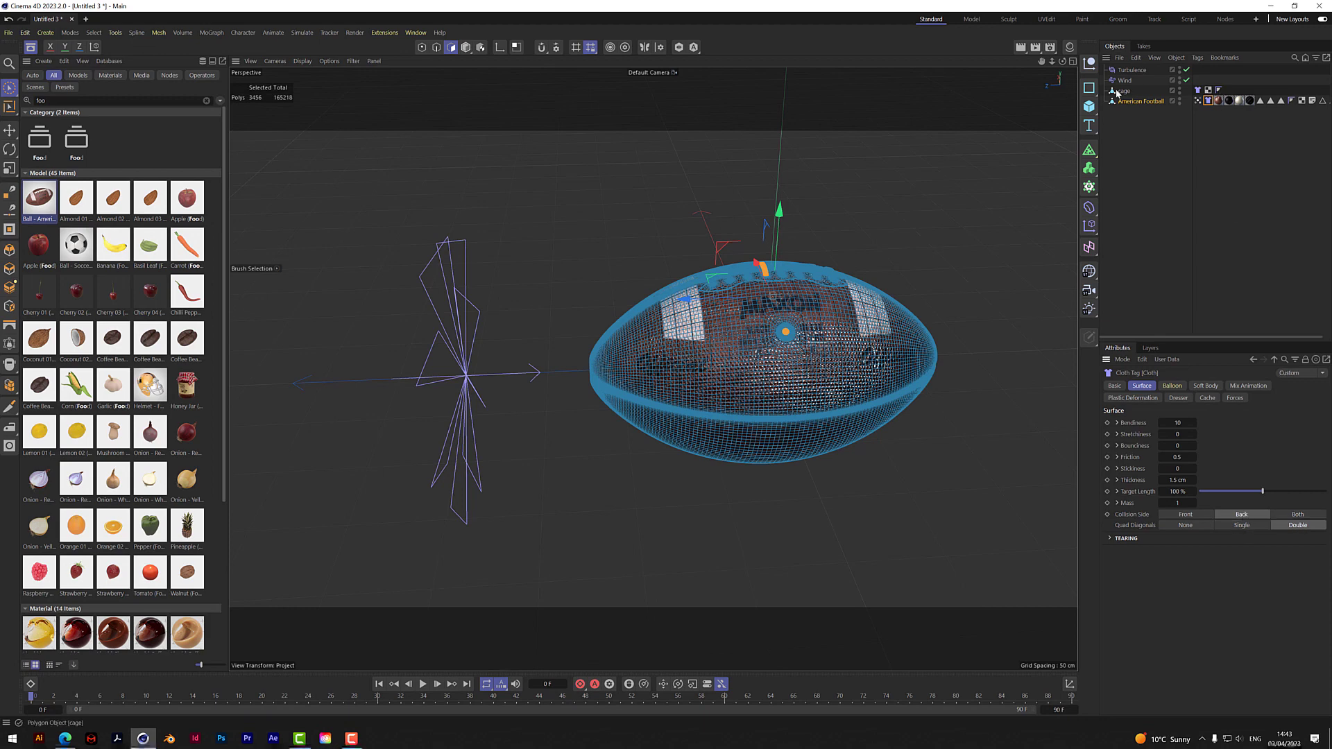
click(465, 47)
click(511, 132)
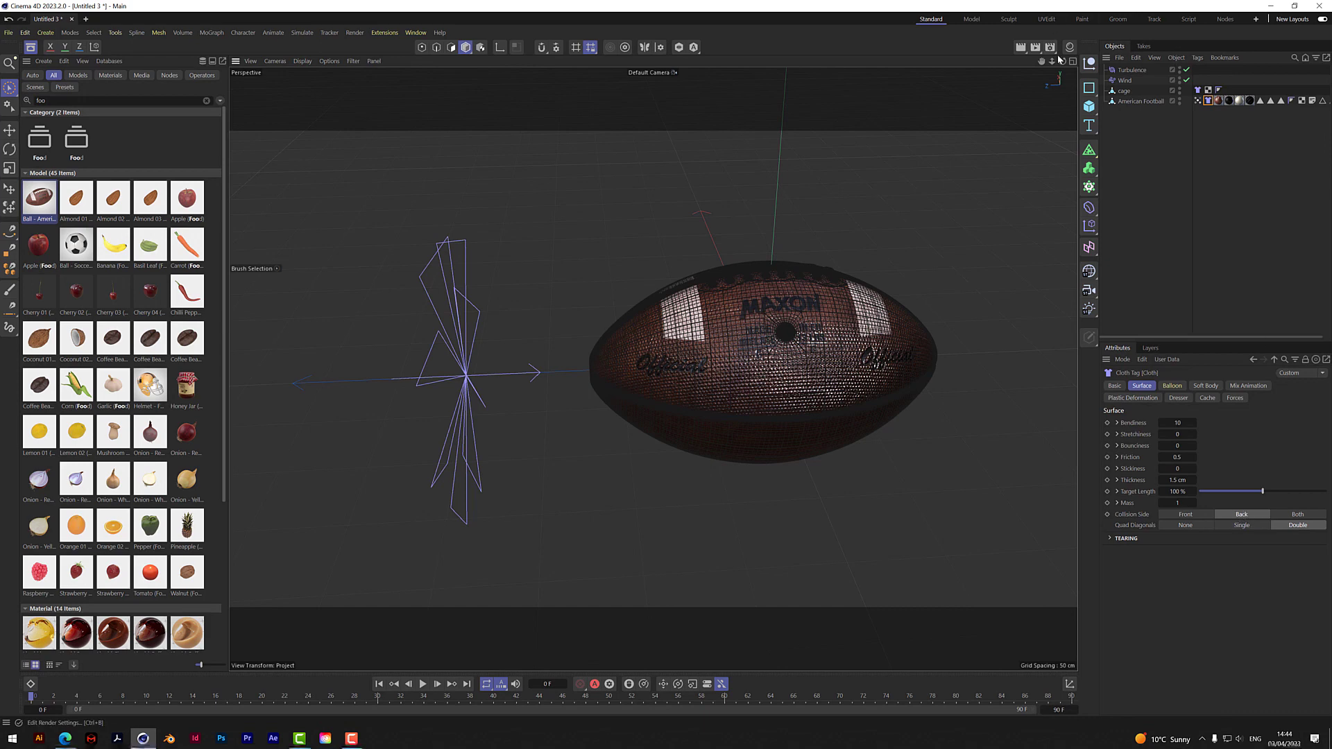
- Enable Cloth Tearing on the football's Cloth tag, driven by its Vertex Map
drag(1062, 61, 1013, 70)
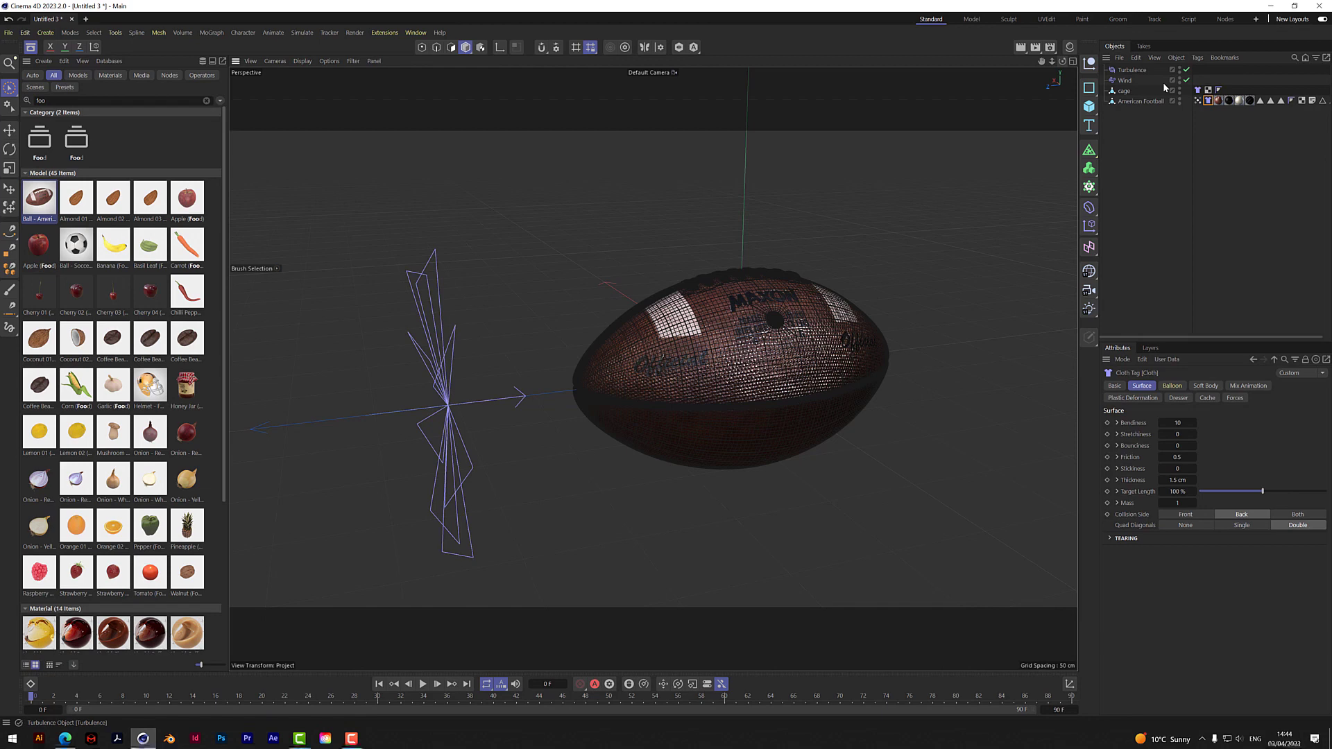
click(1198, 101)
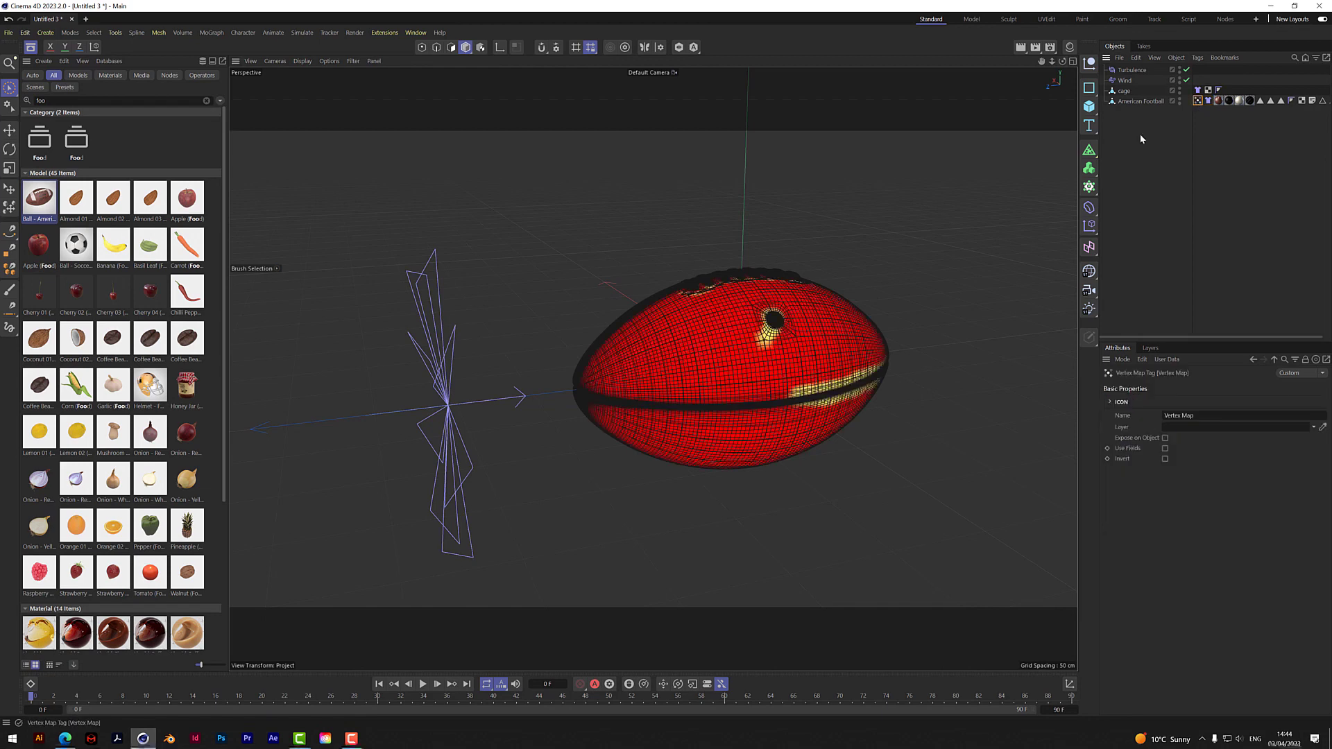
click(1209, 101)
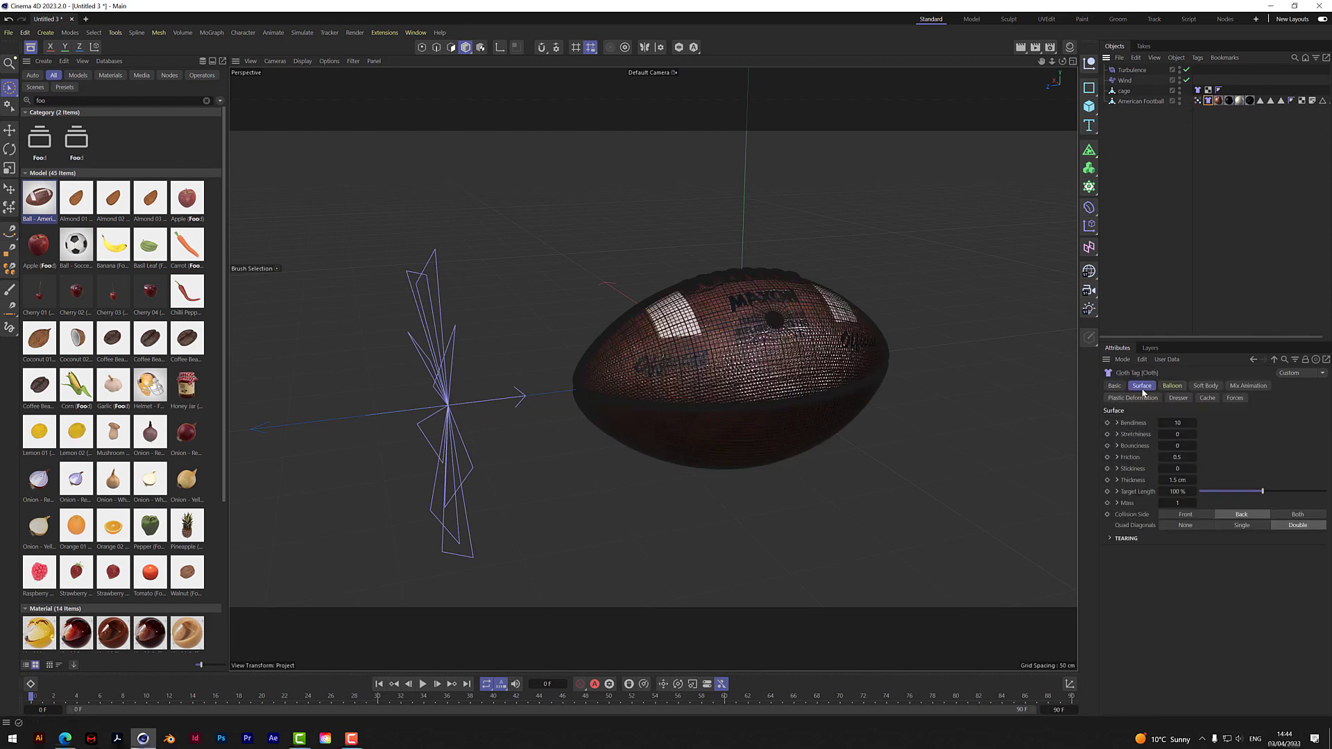
click(1110, 539)
click(1158, 551)
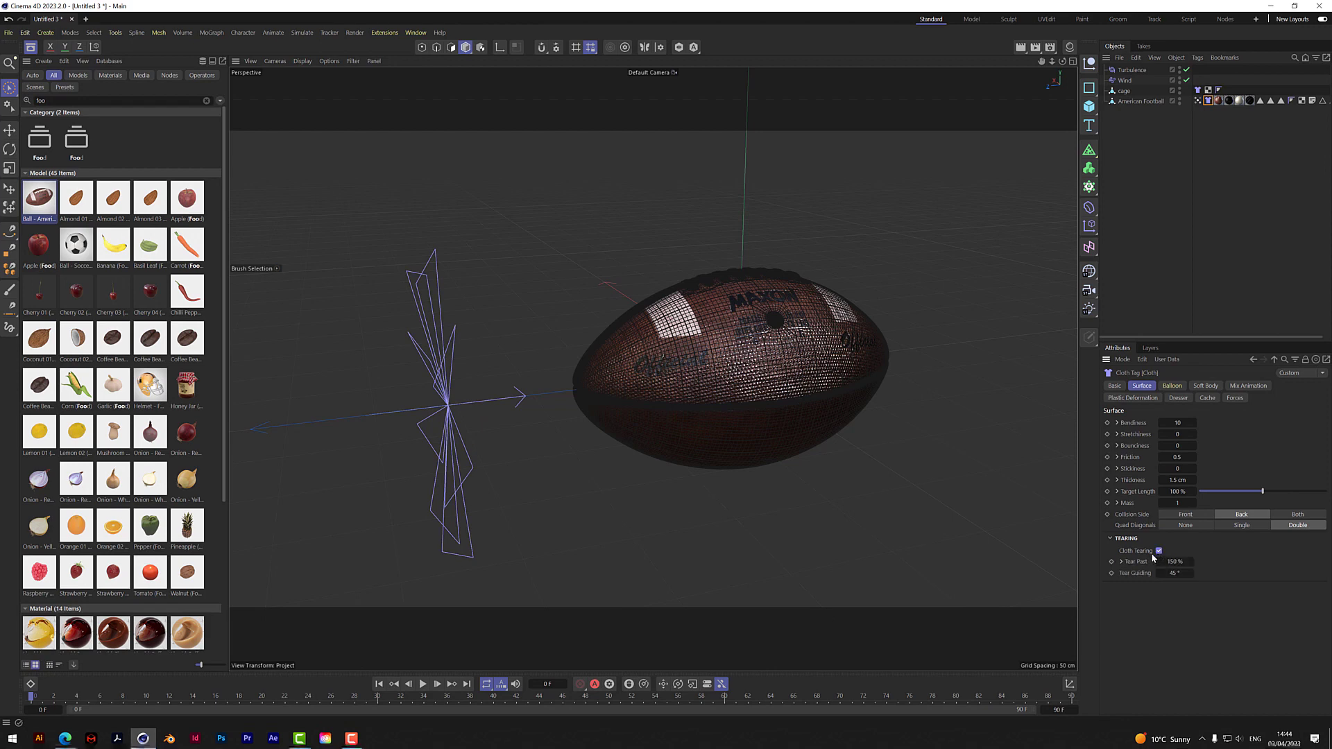
click(1121, 563)
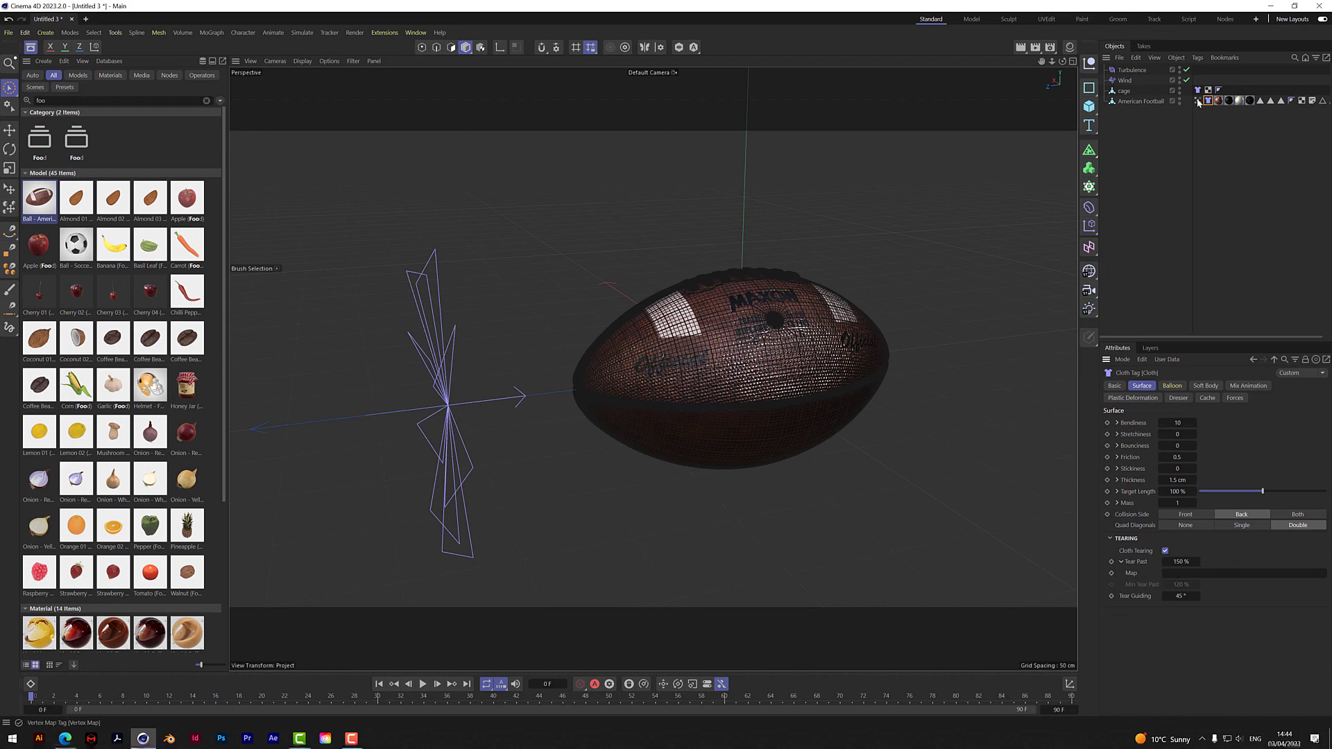
drag(1198, 100, 1187, 578)
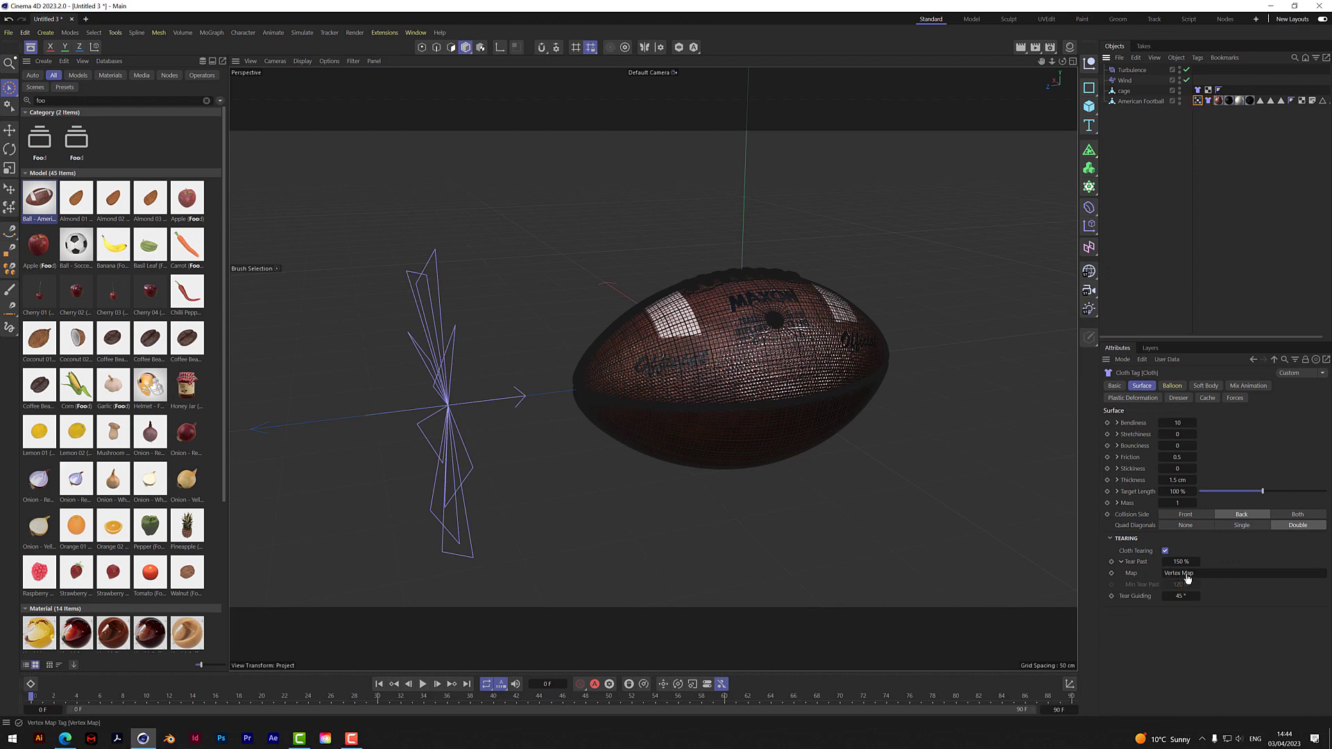
- Set Tear Guiding to 90° and close the Asset Browser to view the football from above
click(1179, 598)
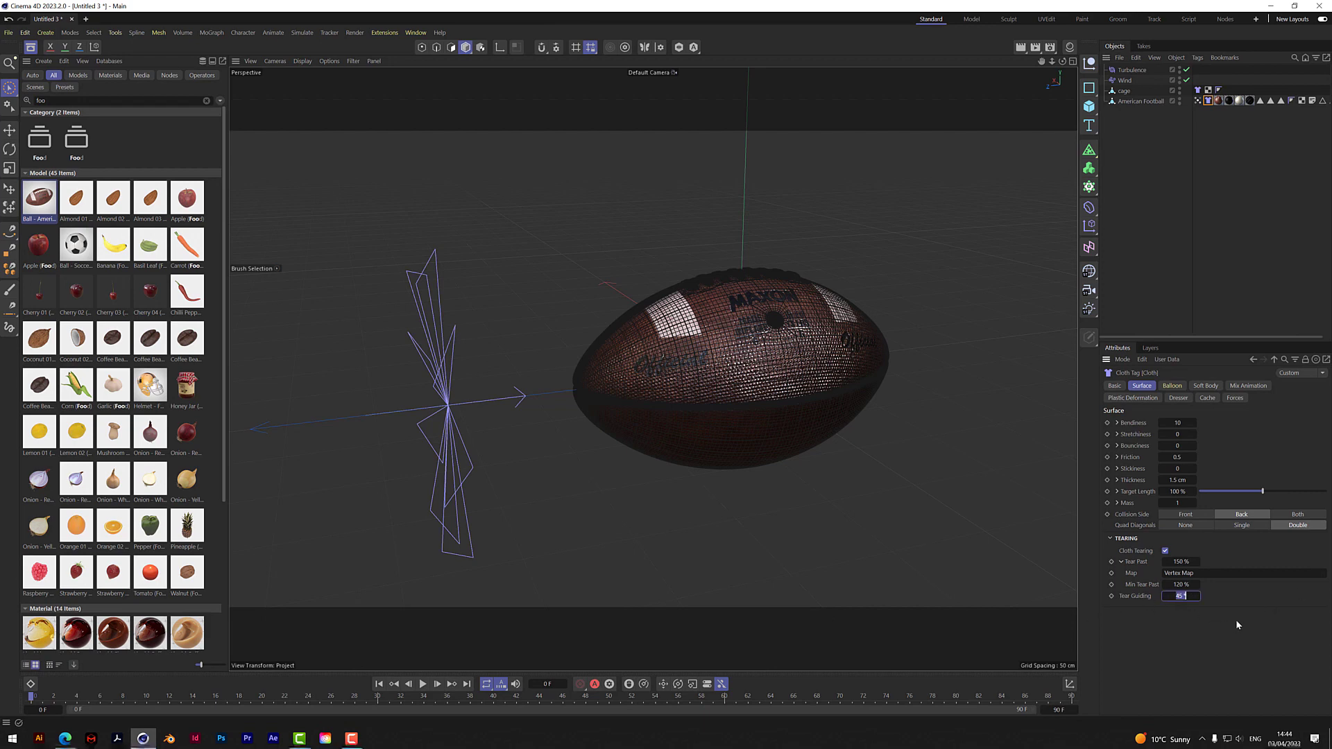
text(90)
key(Return)
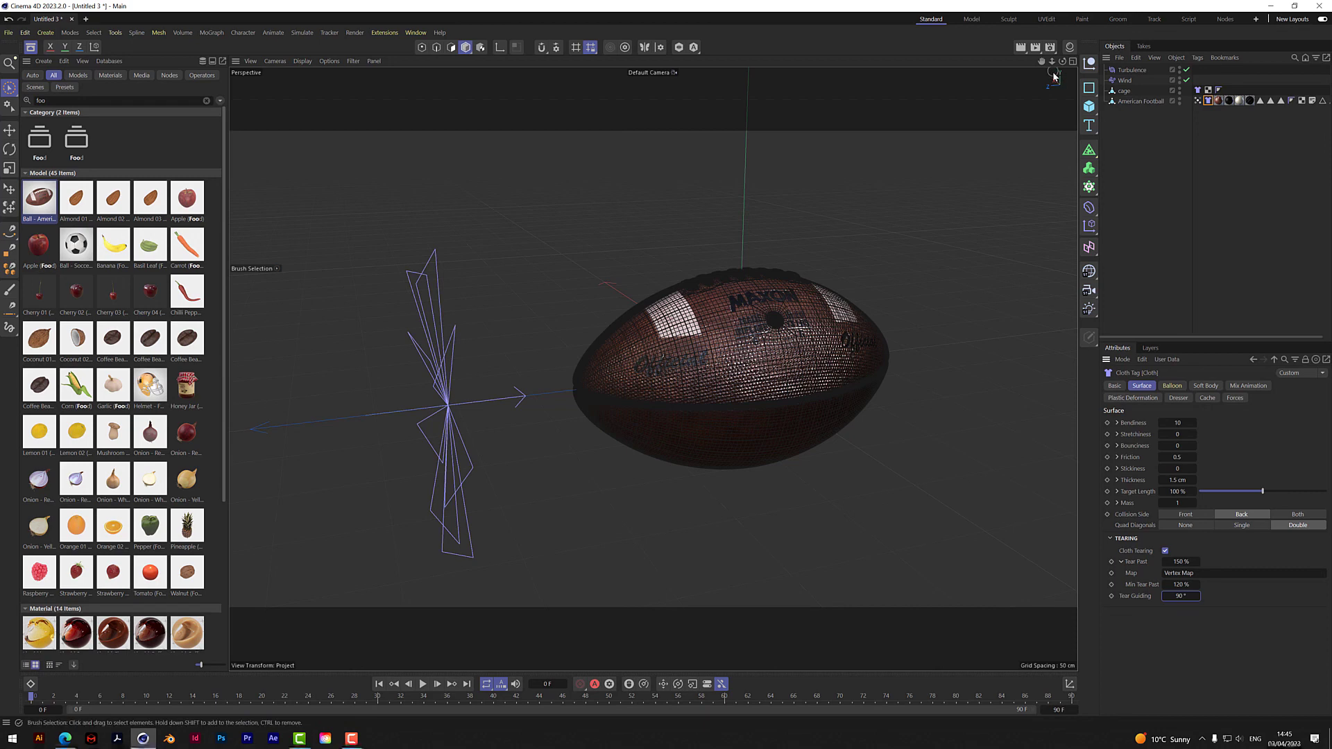
click(31, 46)
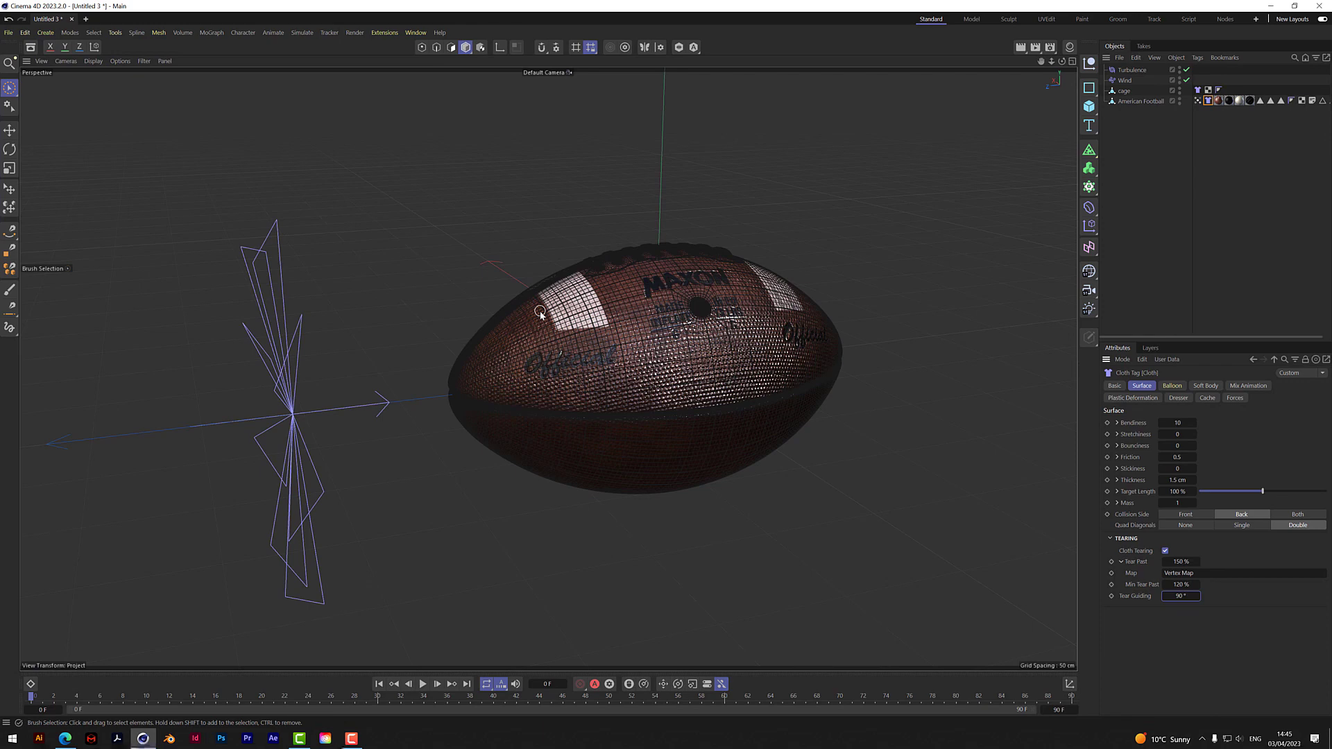
scroll(544, 322, up, 2)
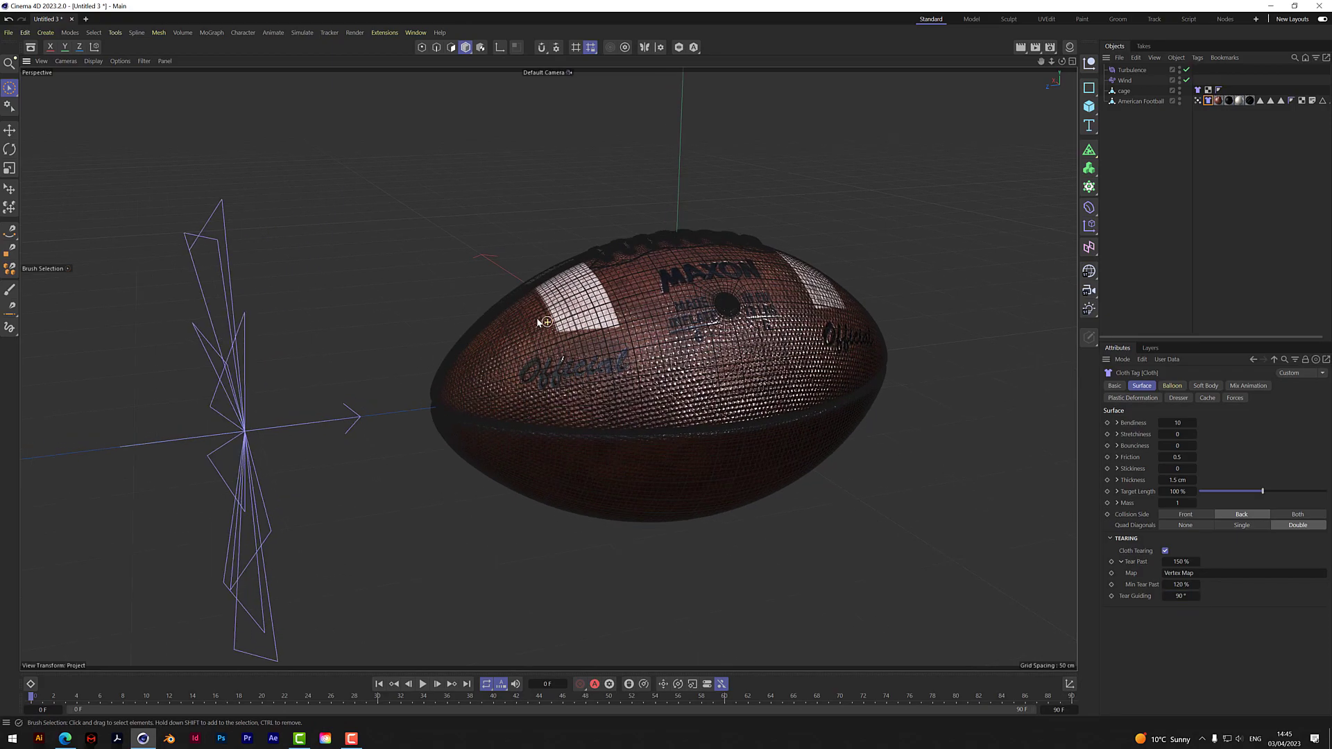
alt+drag(545, 321, 525, 297)
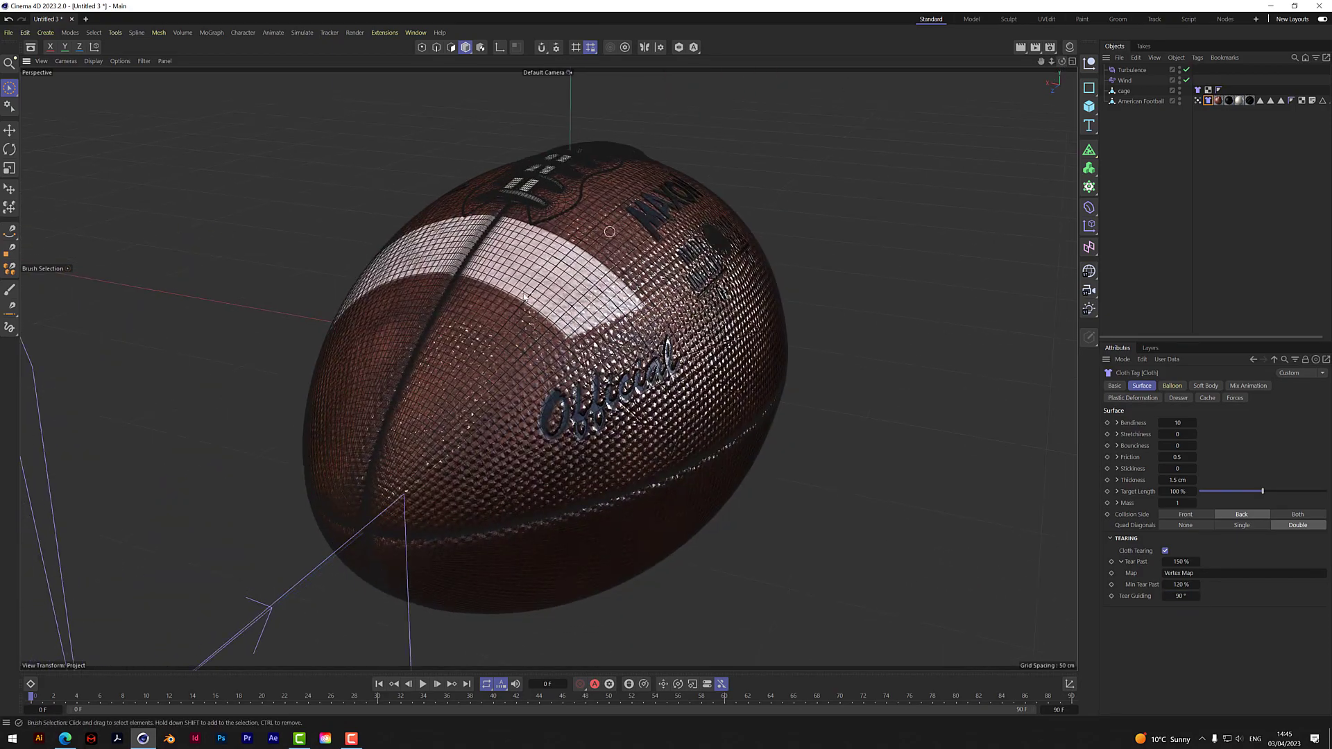
scroll(524, 297, up, 4)
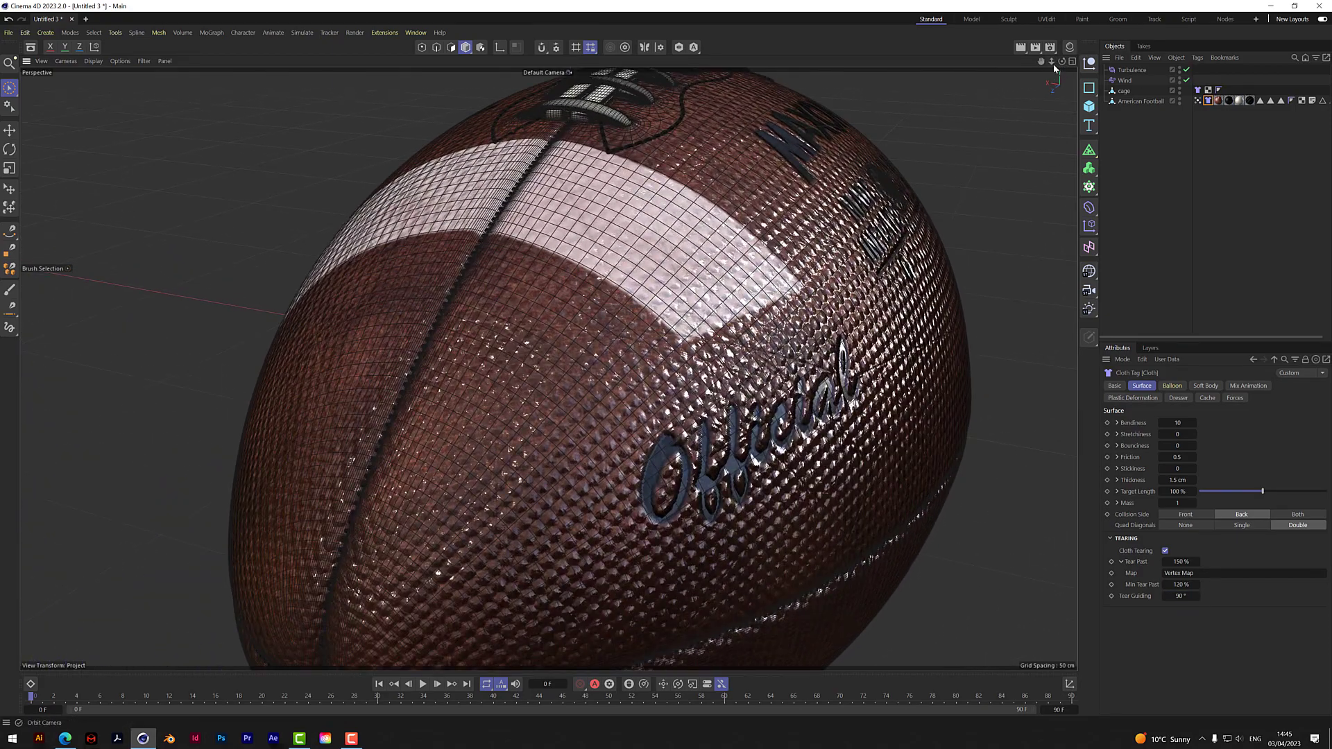
drag(1053, 67, 444, 371)
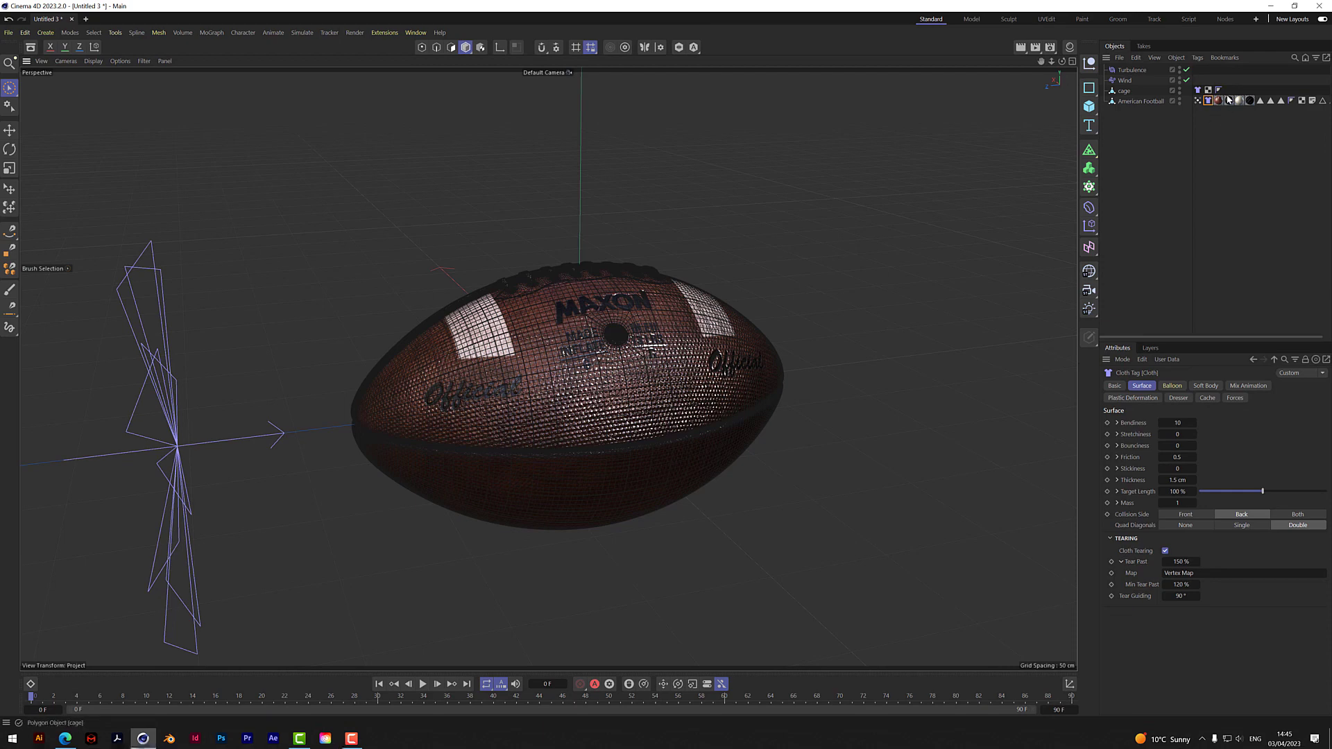
- Save the project under the name test1.c4d, confirming the overwrite of the existing file
click(9, 35)
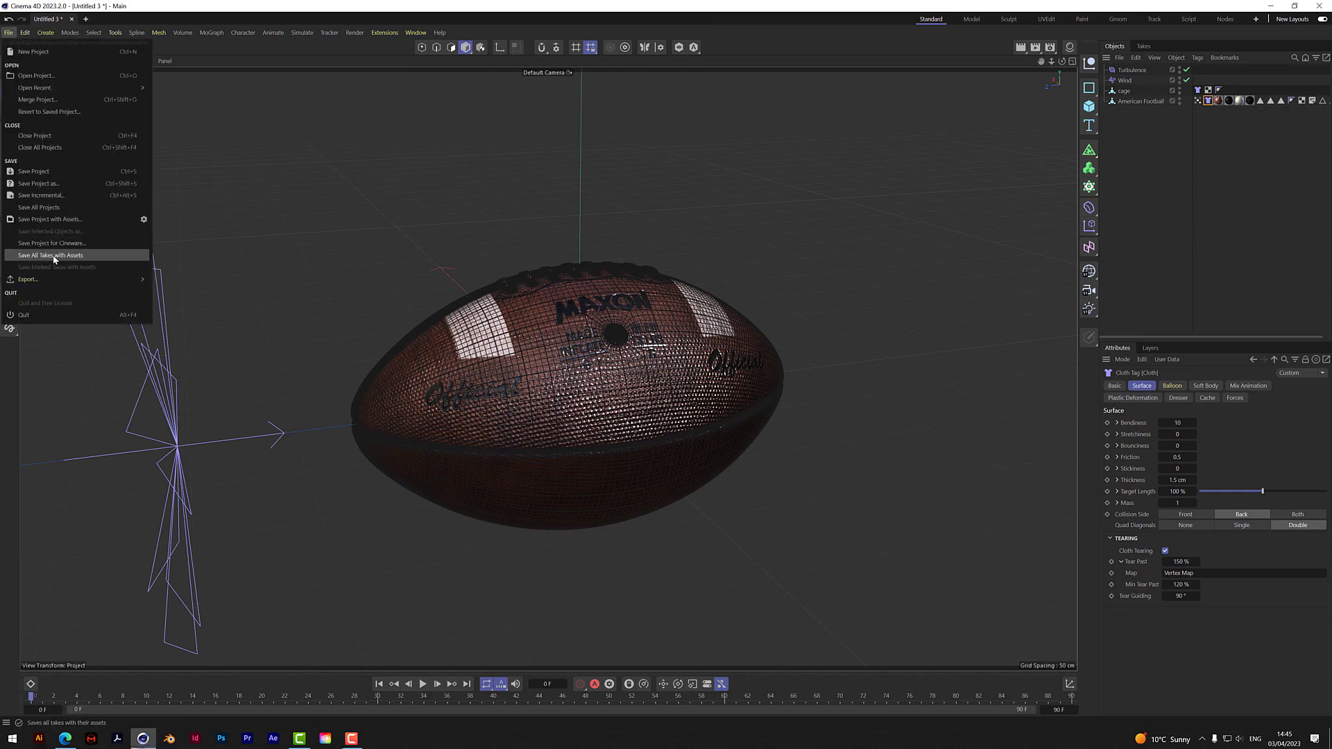
click(40, 190)
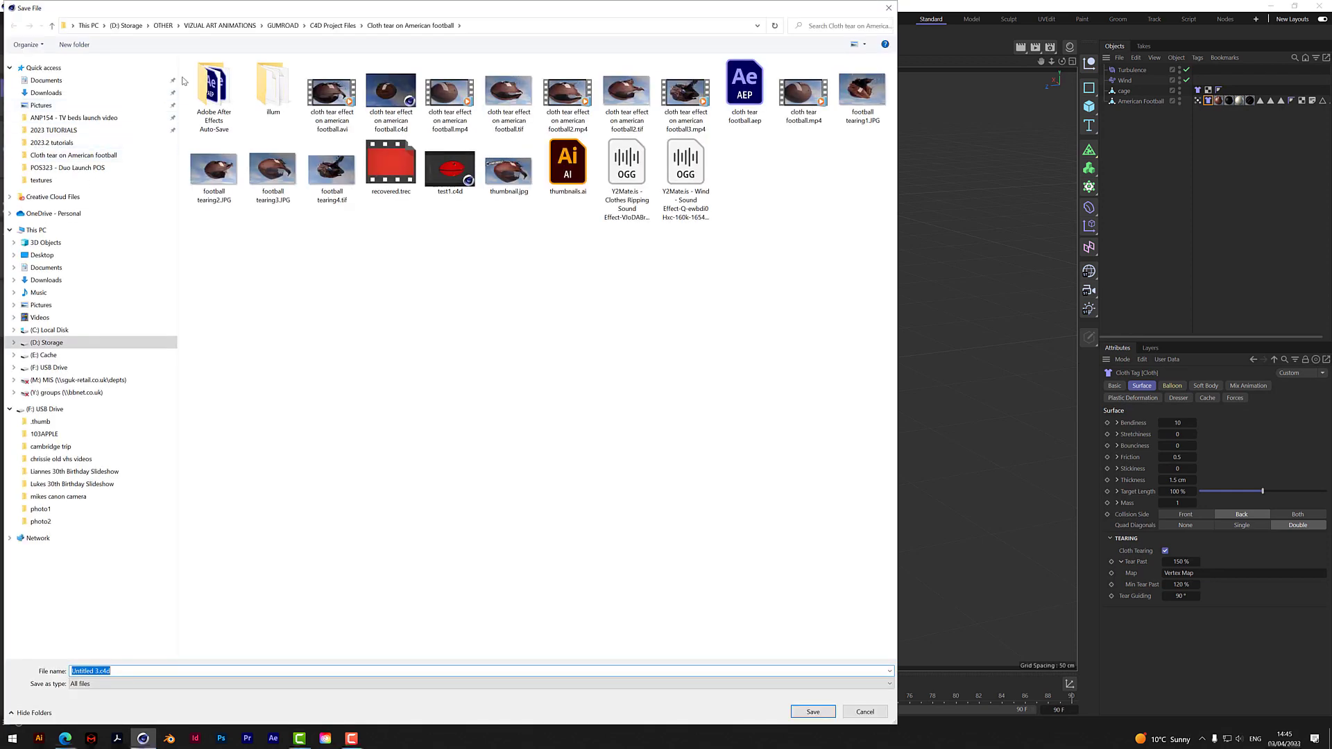
text(test1)
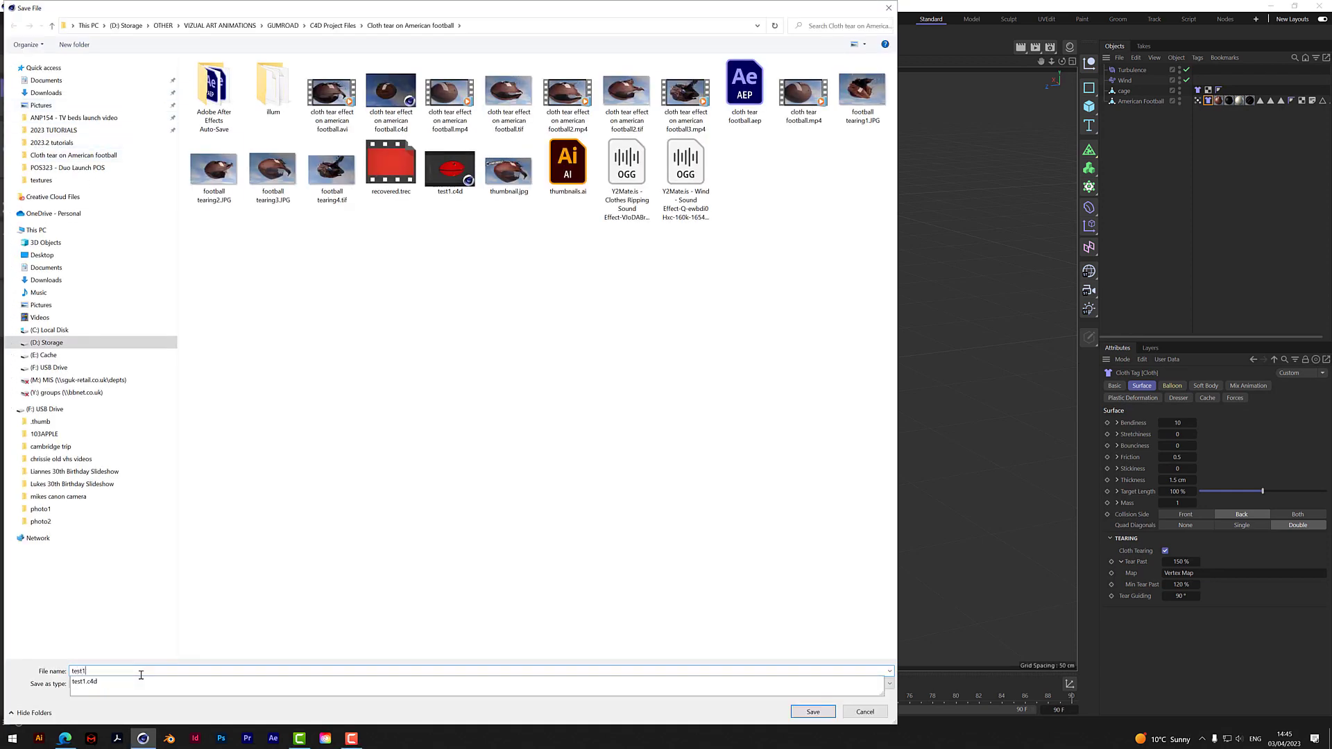
key(Return)
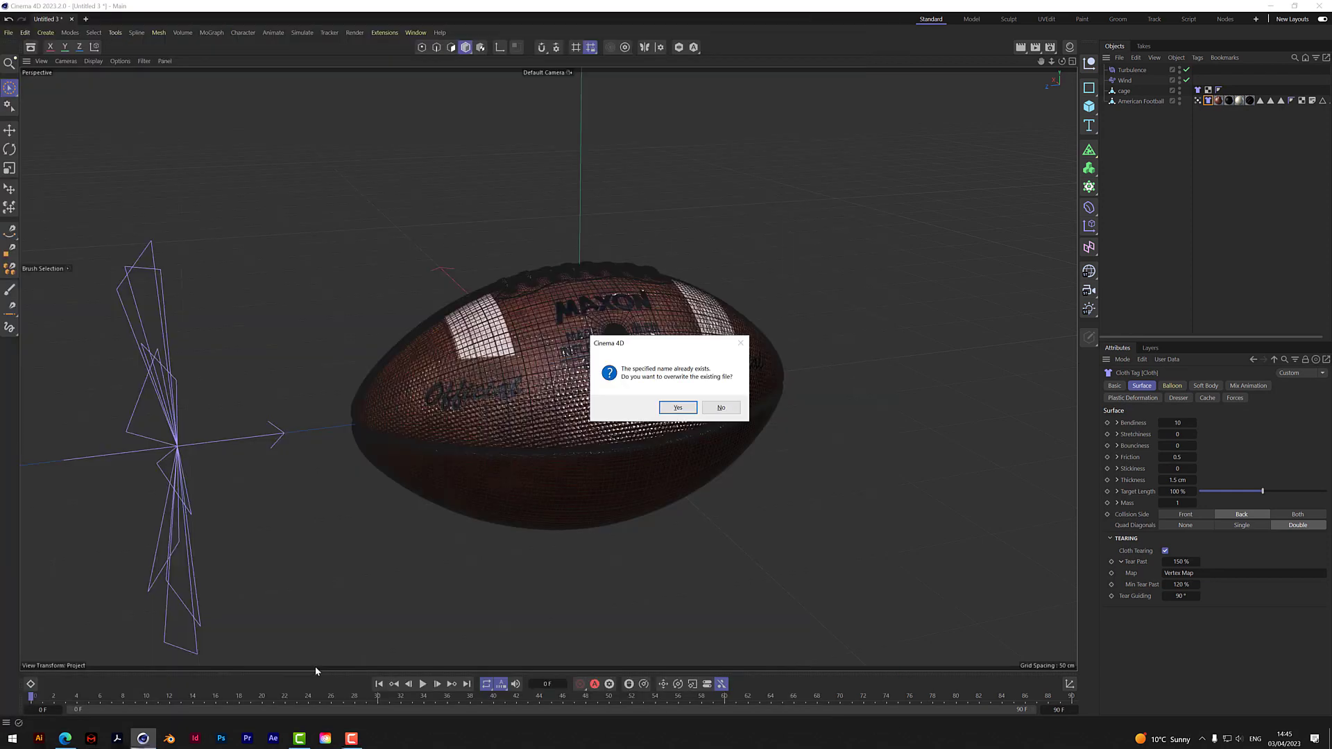
click(690, 408)
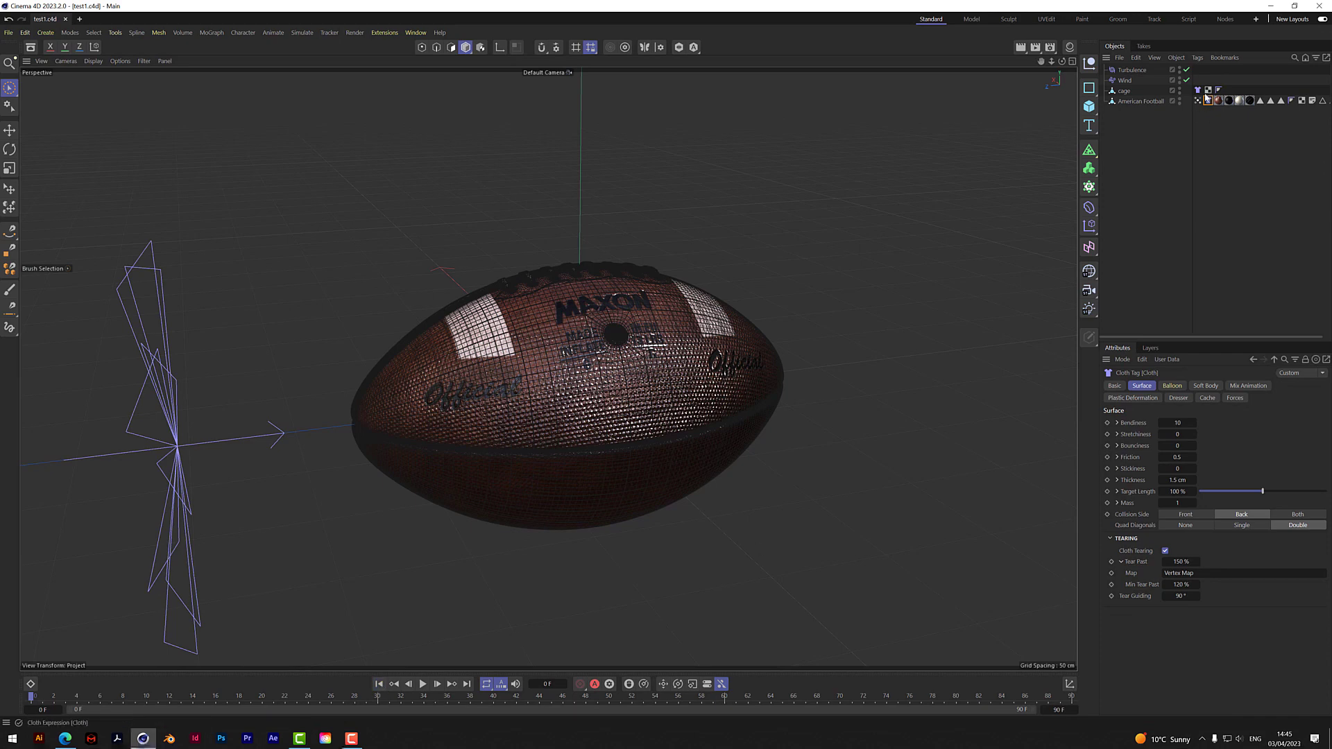
- Run a brief cloth playback test, then set the scene simulation Gravity to 0 cm
click(422, 684)
click(424, 685)
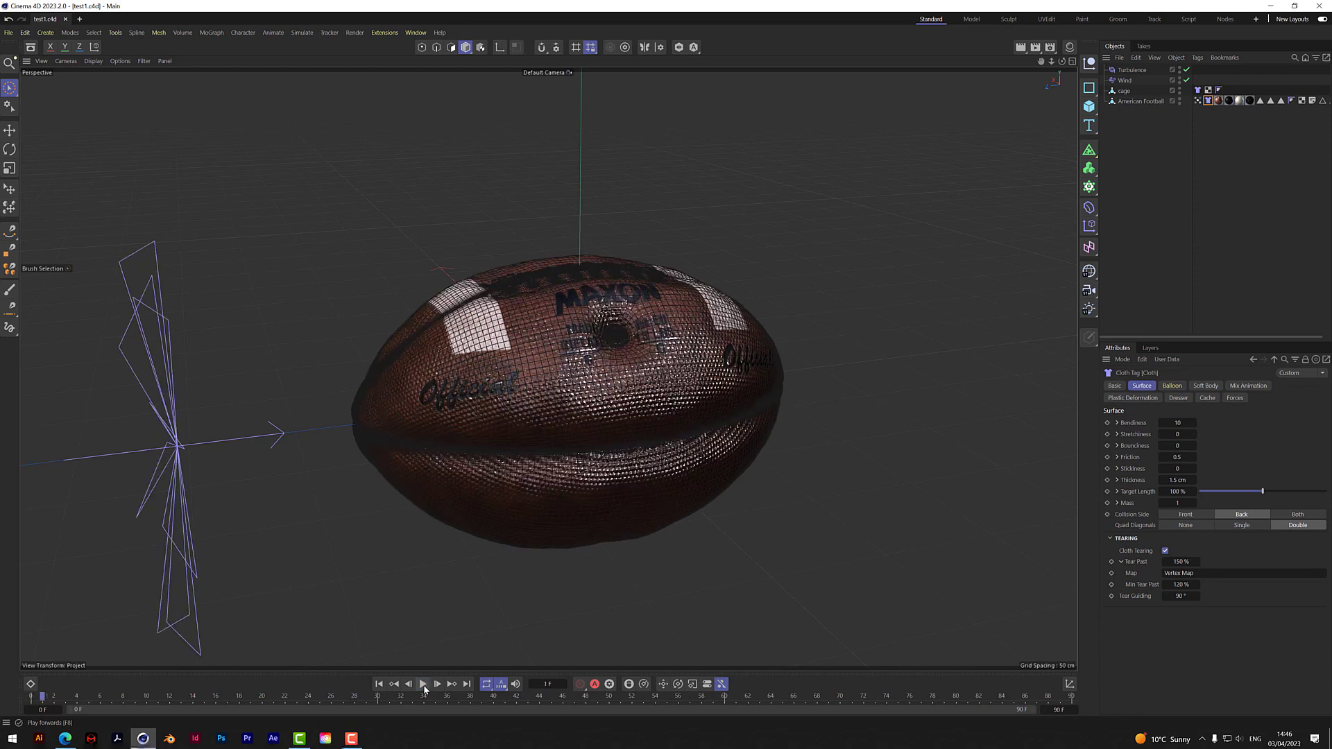
key(ctrl+d)
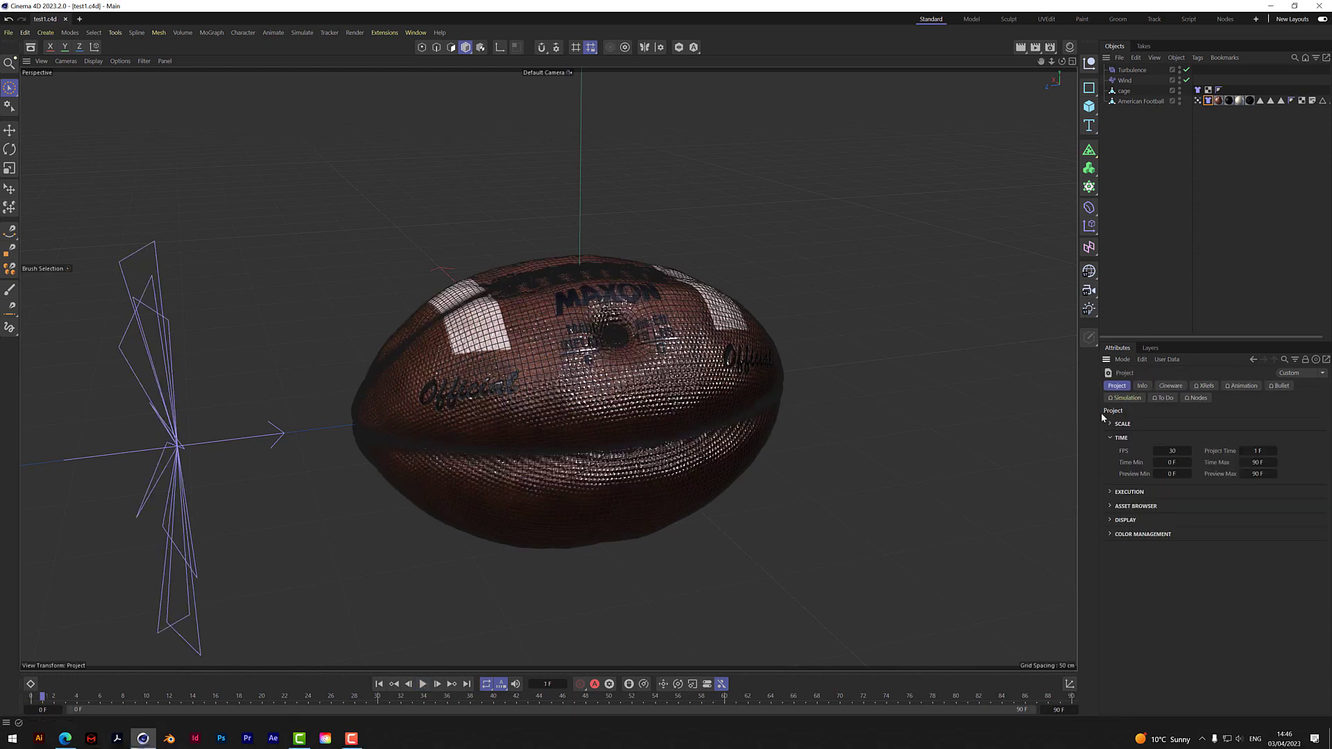
click(1125, 398)
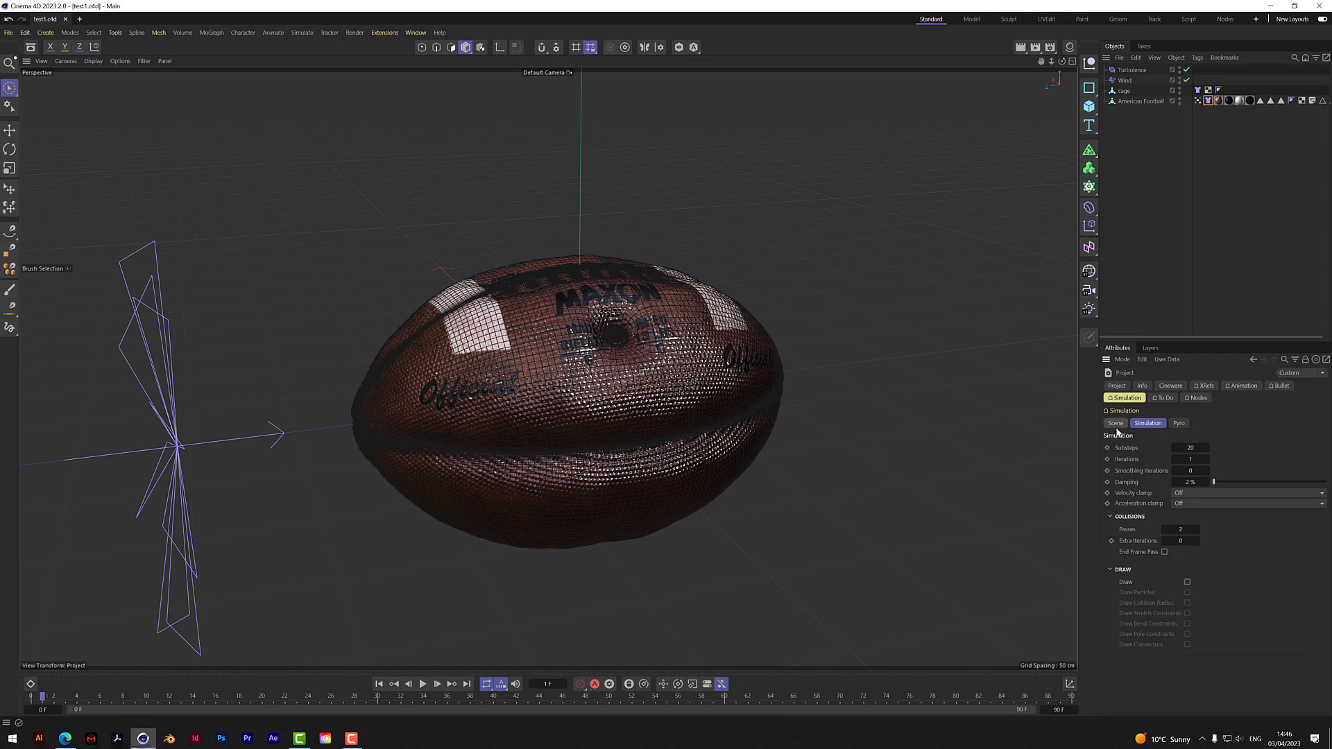
click(1115, 423)
click(1208, 458)
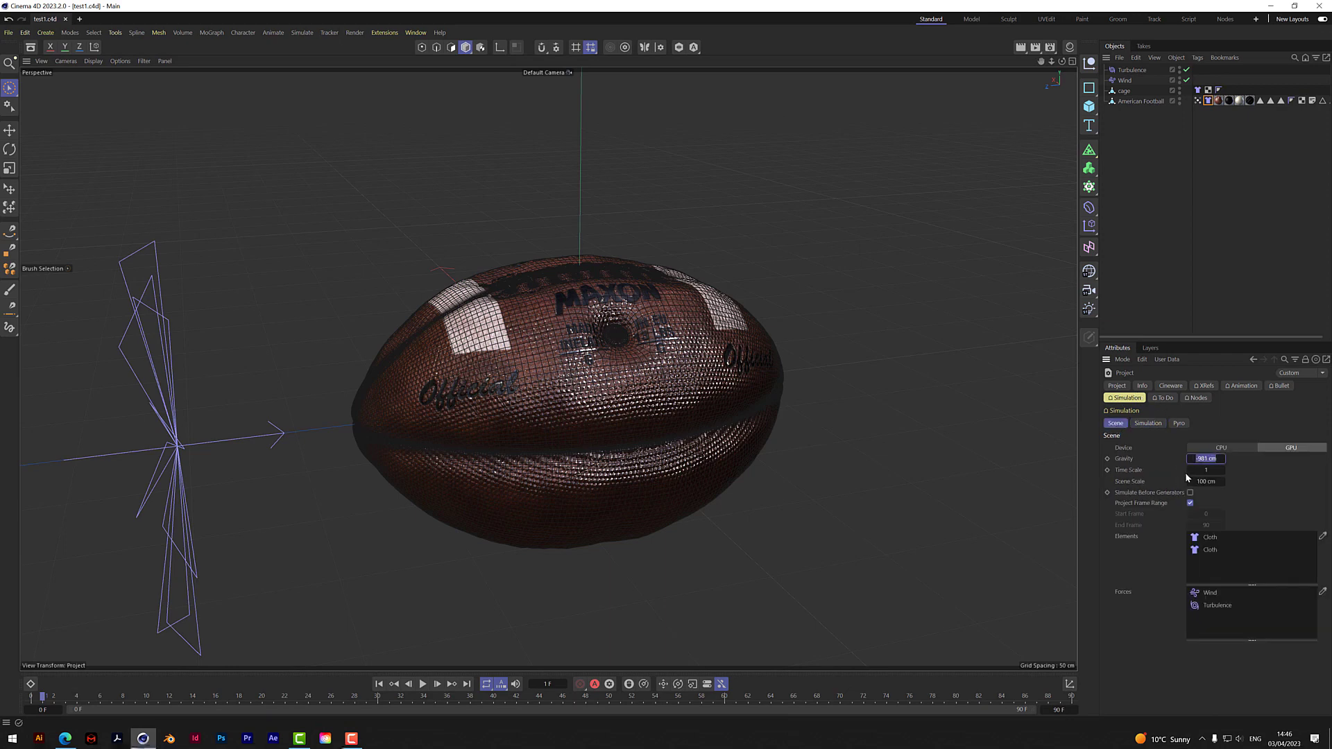
text(0)
key(Return)
- Replay the tearing simulation from the first frame, then rewind to frame 0
click(379, 684)
click(422, 684)
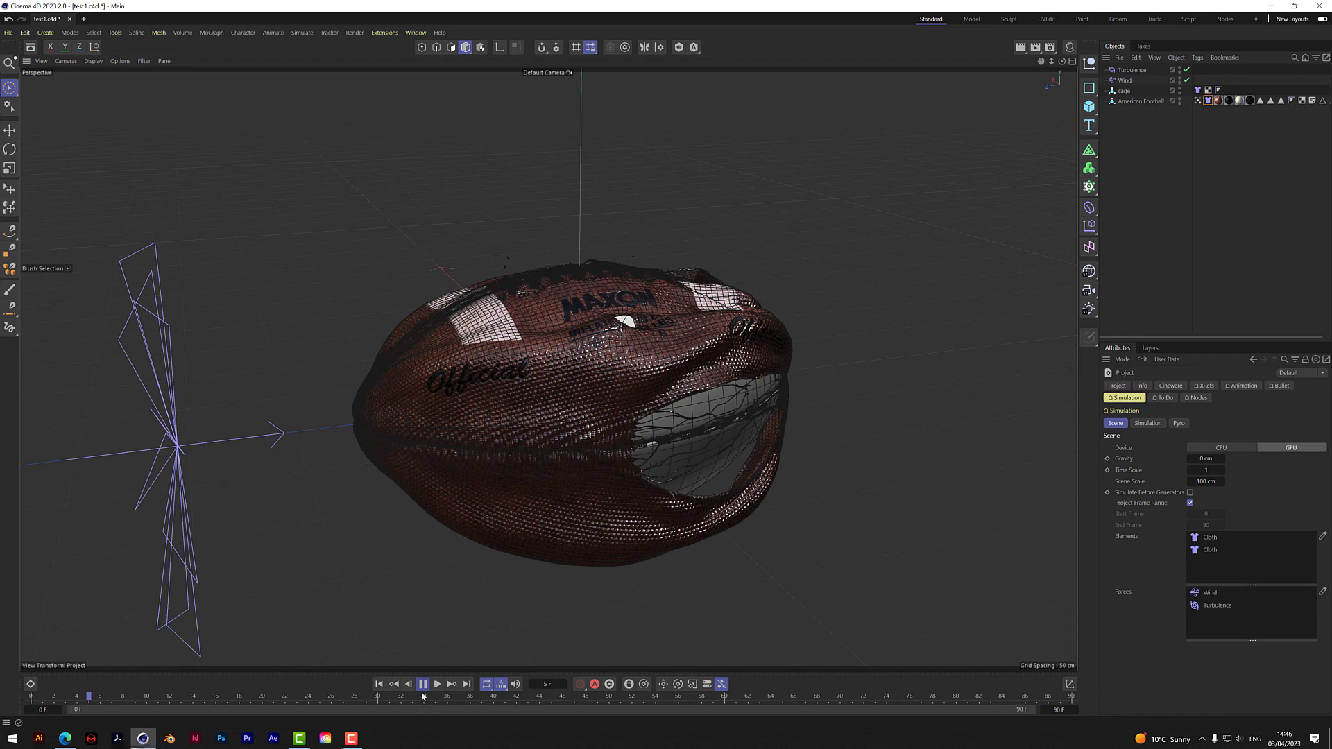
click(379, 685)
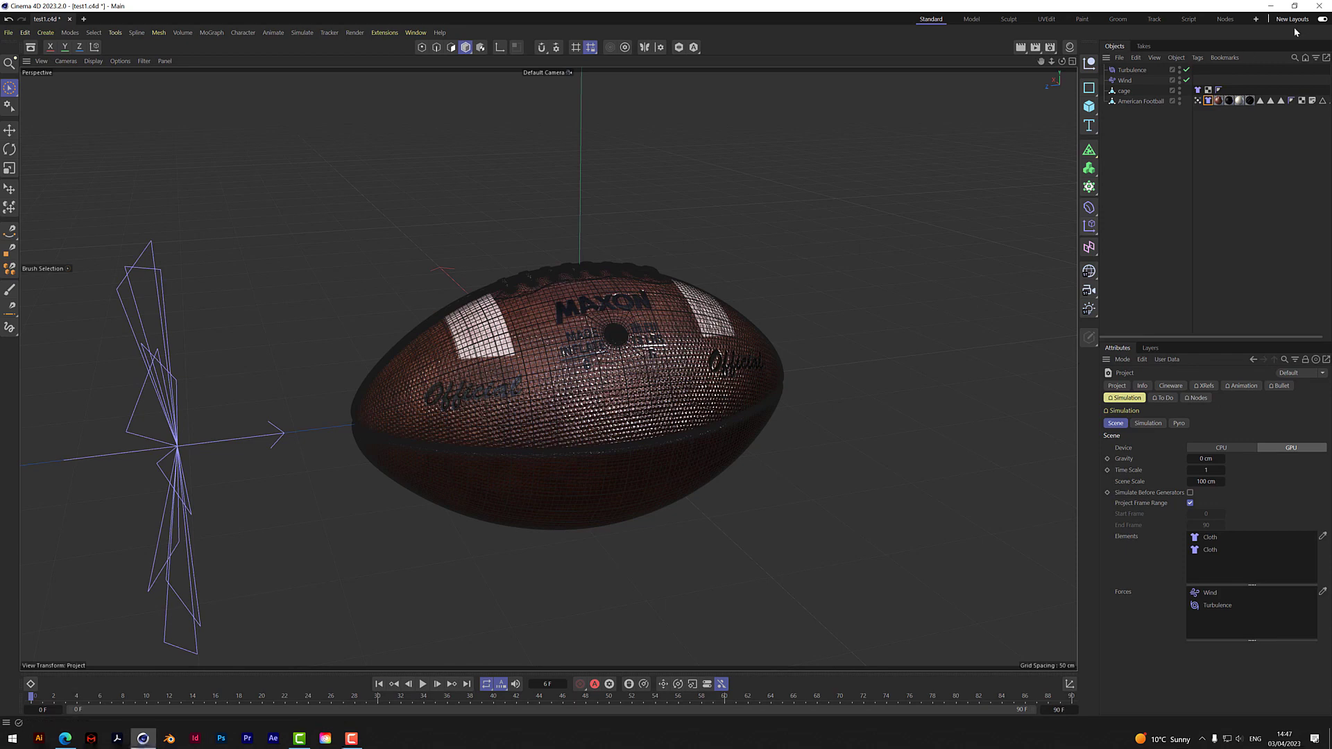
- Drop the Turbulence strength to about 10 cm, replay the tear, and display the football's Vertex Map weights
click(1132, 70)
drag(1210, 410, 1189, 426)
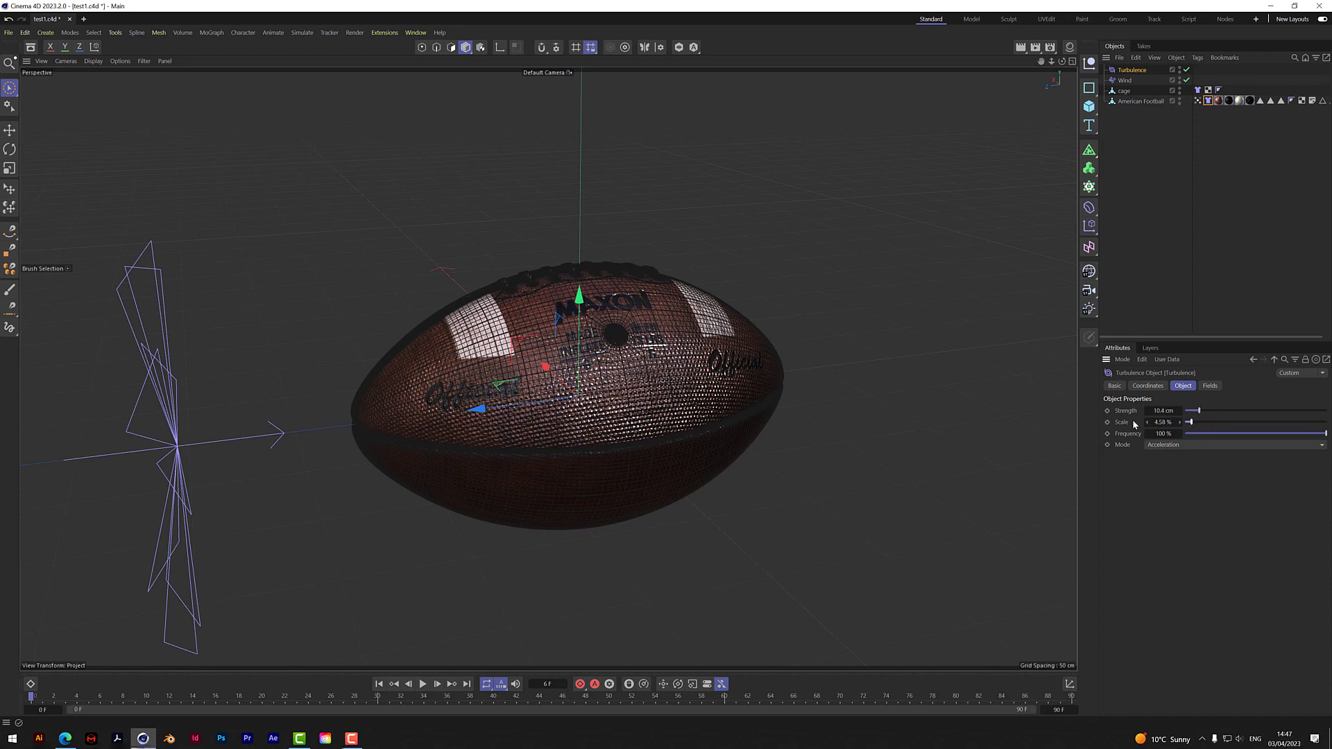
click(422, 684)
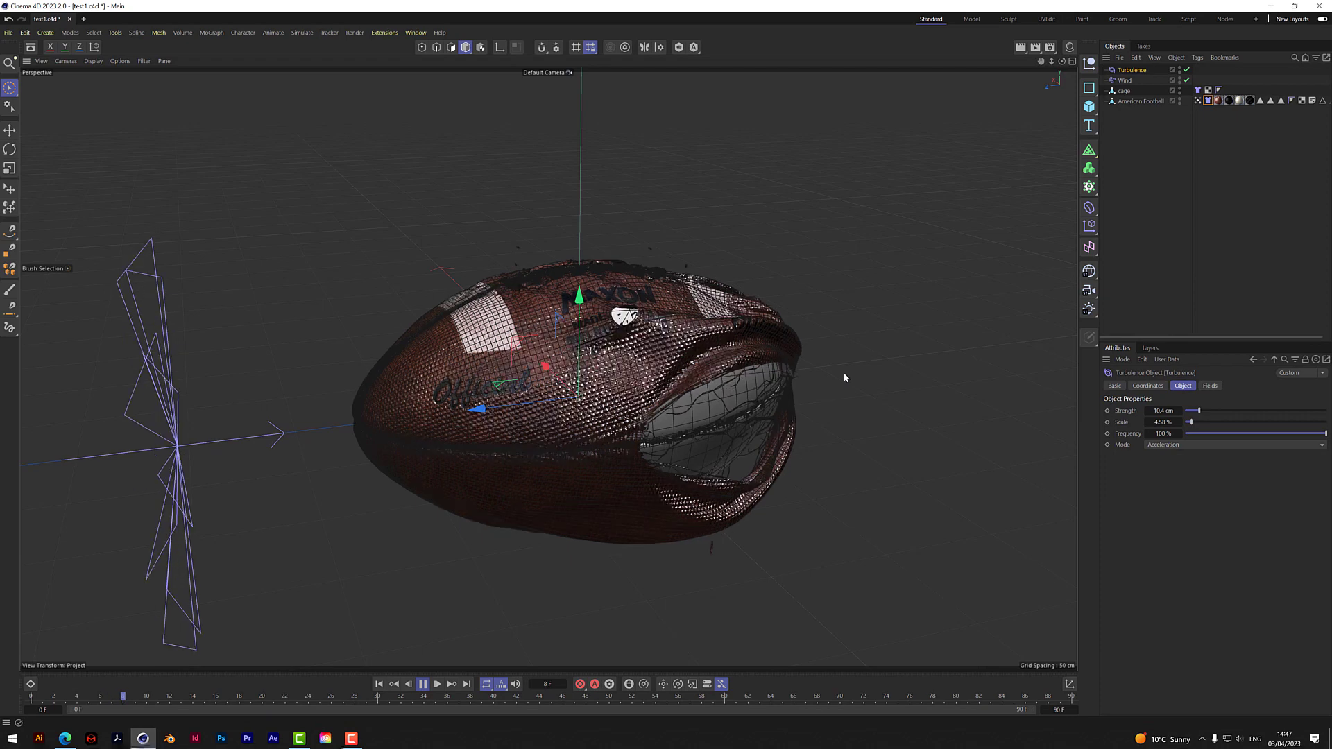
click(1198, 102)
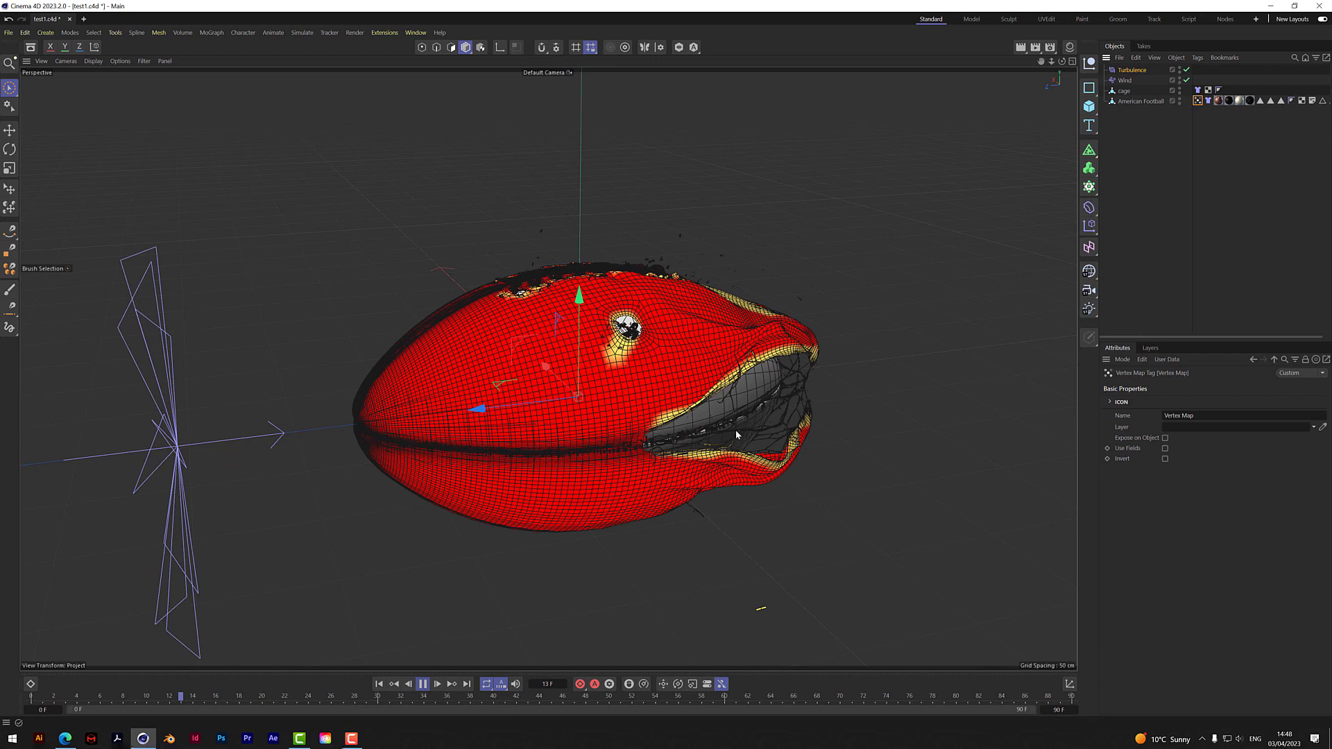
- Pause at frame 14, deselect the Vertex Map, and hide the cage to view the split end
click(423, 684)
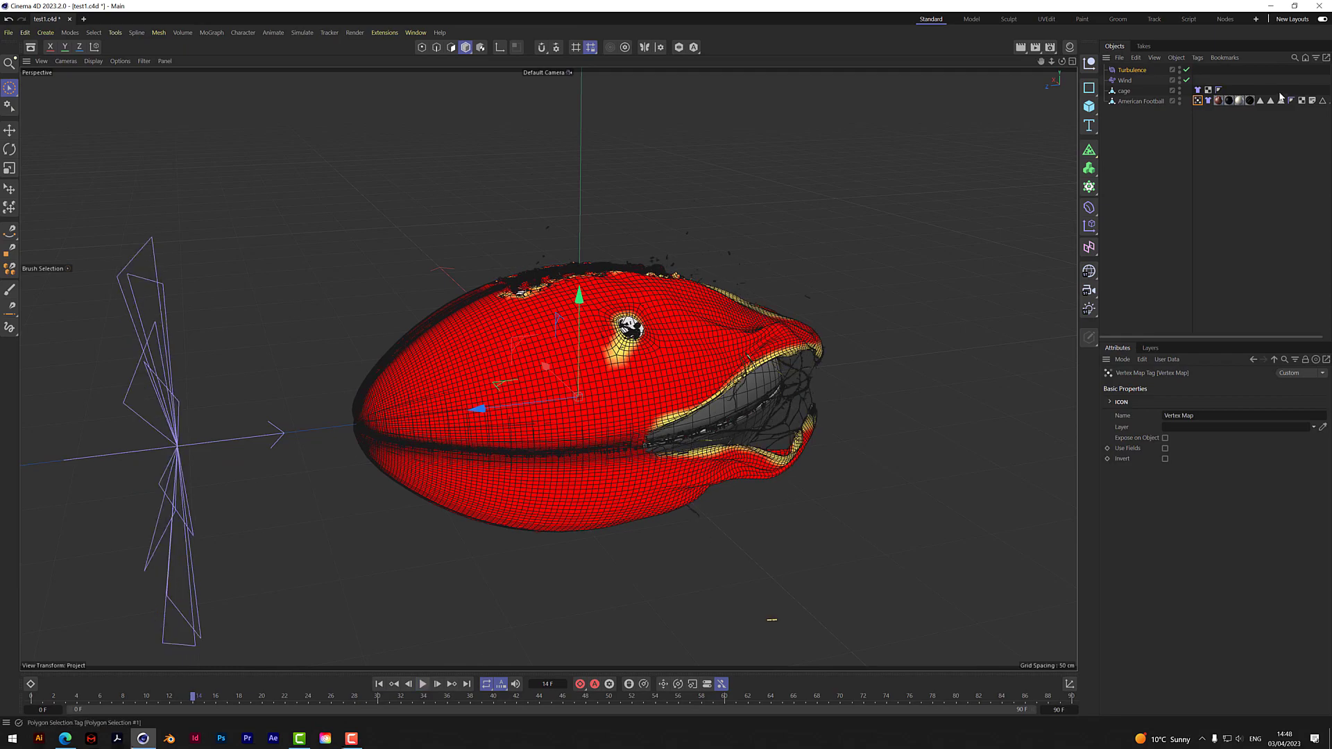
click(1144, 208)
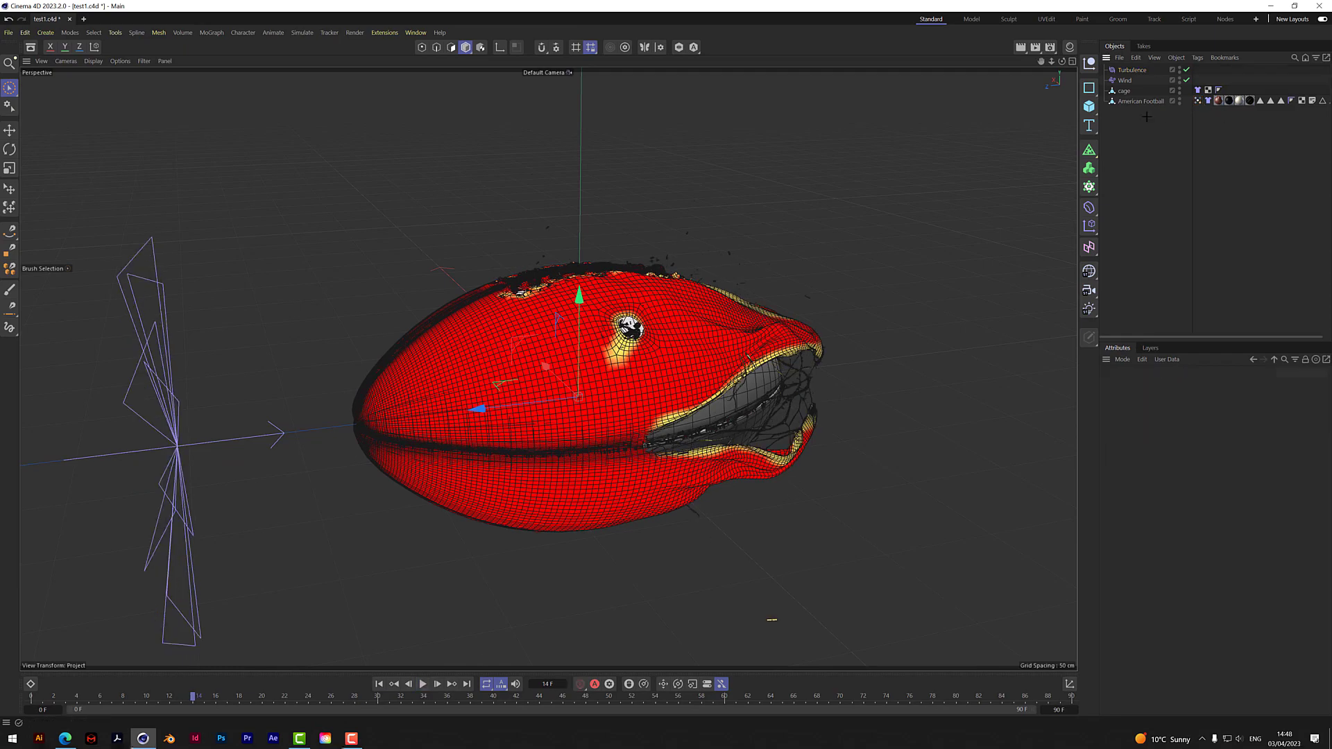
scroll(732, 428, up, 2)
scroll(732, 429, up, 5)
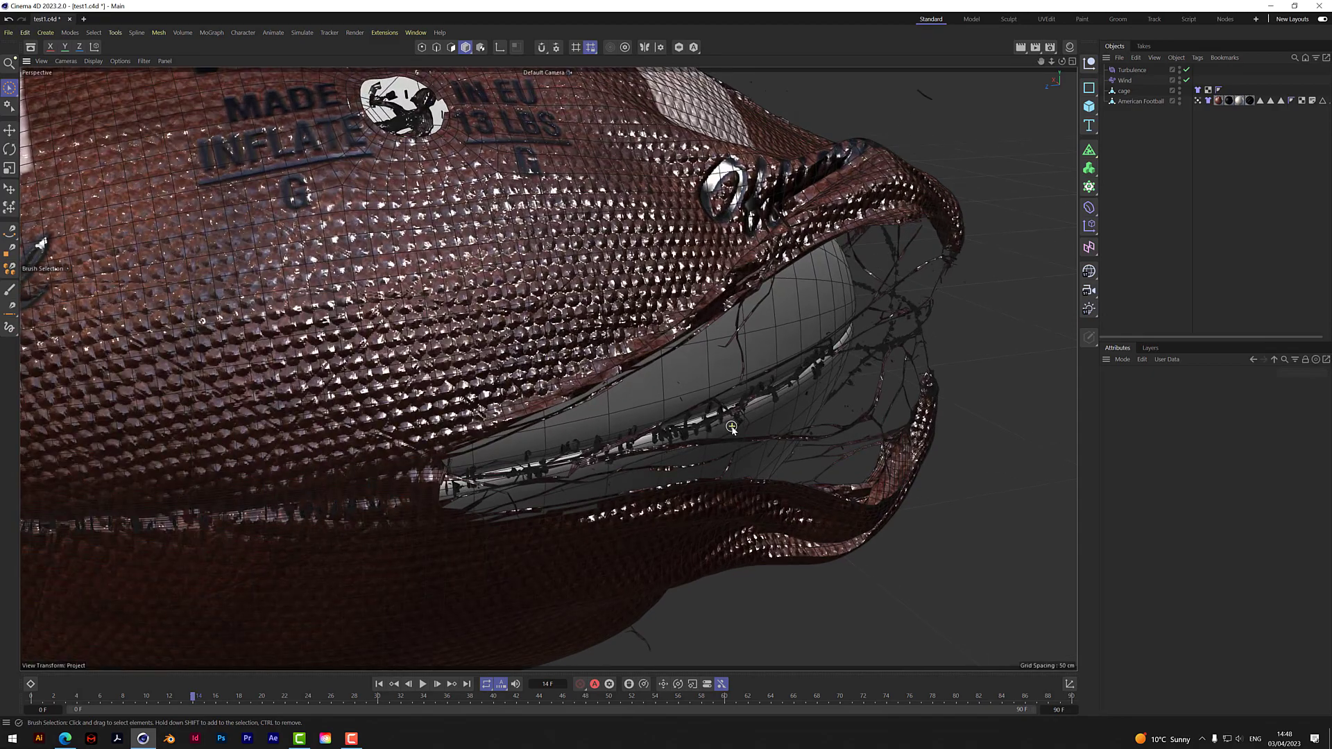
mouse_move(1062, 61)
mouse_down()
mouse_move(1027, 104)
mouse_move(1046, 62)
mouse_move(1019, 49)
mouse_move(1051, 67)
mouse_move(1006, 92)
mouse_move(1035, 61)
mouse_move(1060, 65)
mouse_up()
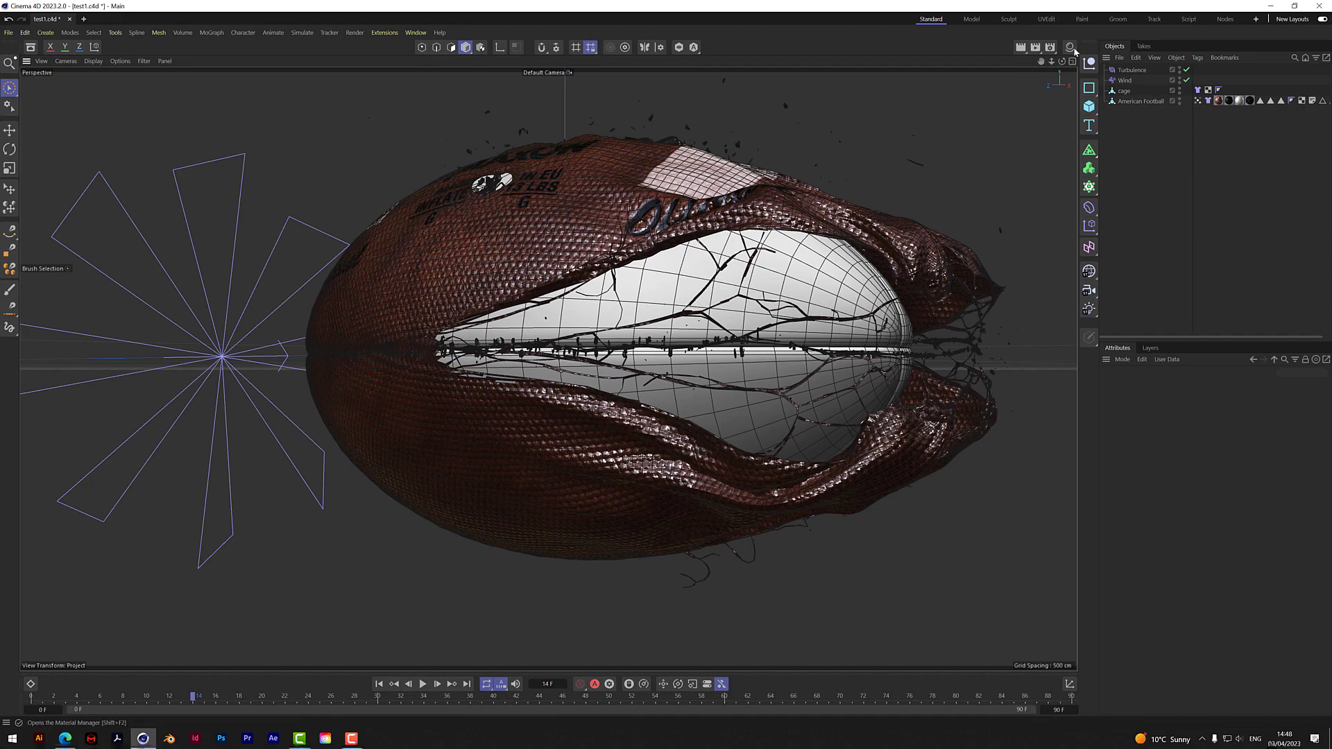
drag(1061, 61, 1039, 71)
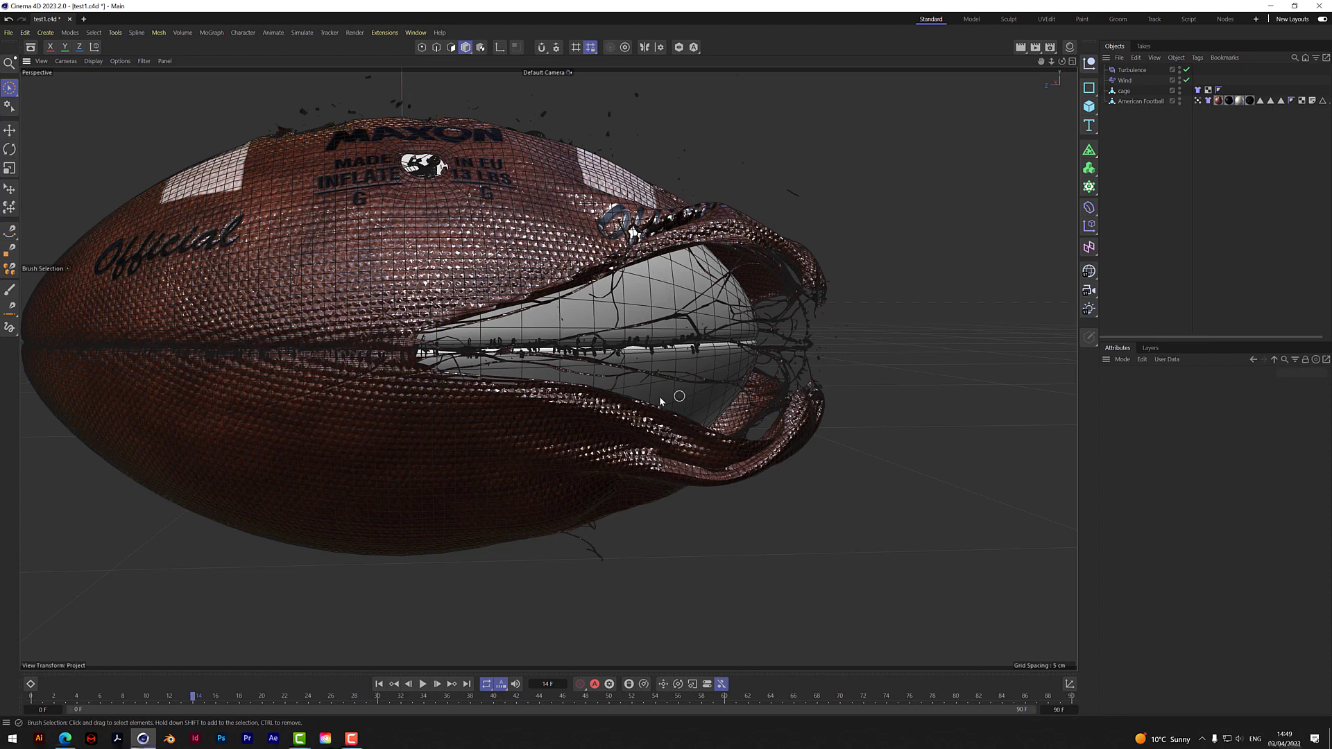
click(1180, 91)
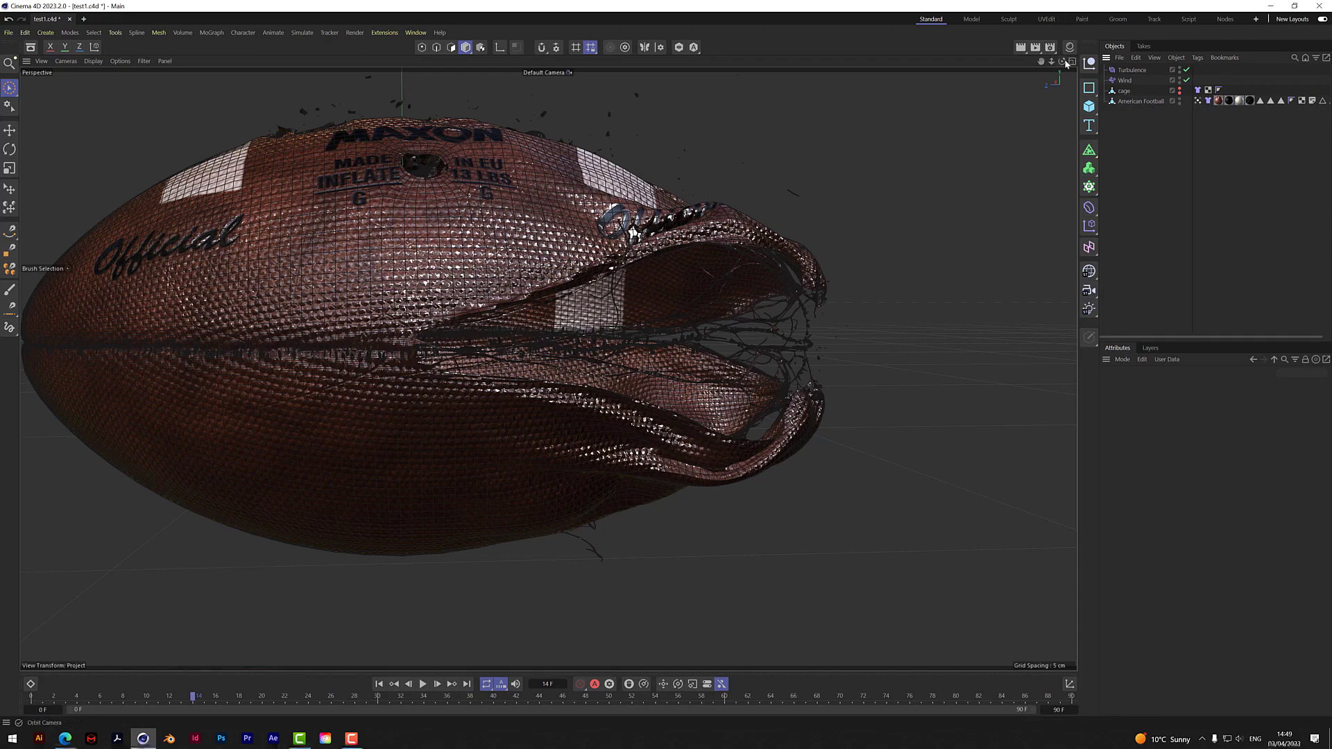
drag(1061, 61, 988, 68)
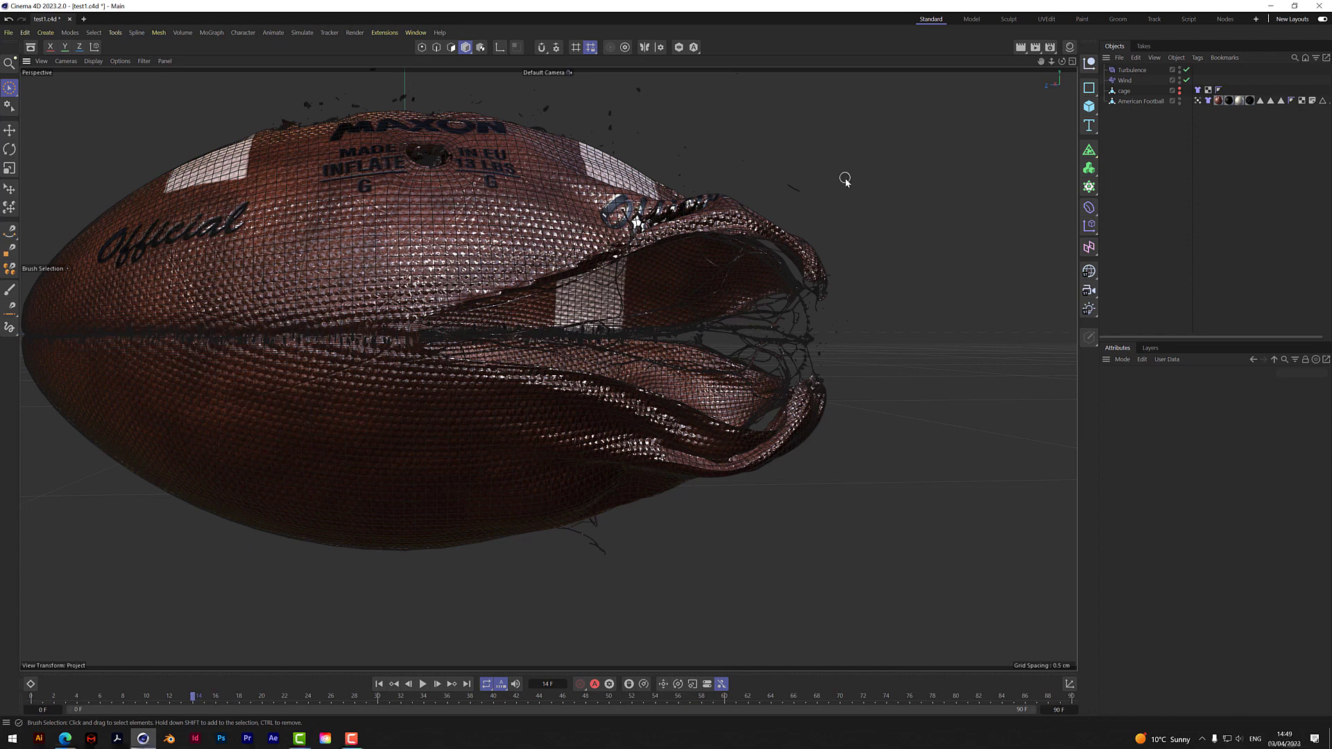
- Unhide the cage and apply the Steel Grating Squares material from the Asset Browser's metal results
click(1180, 90)
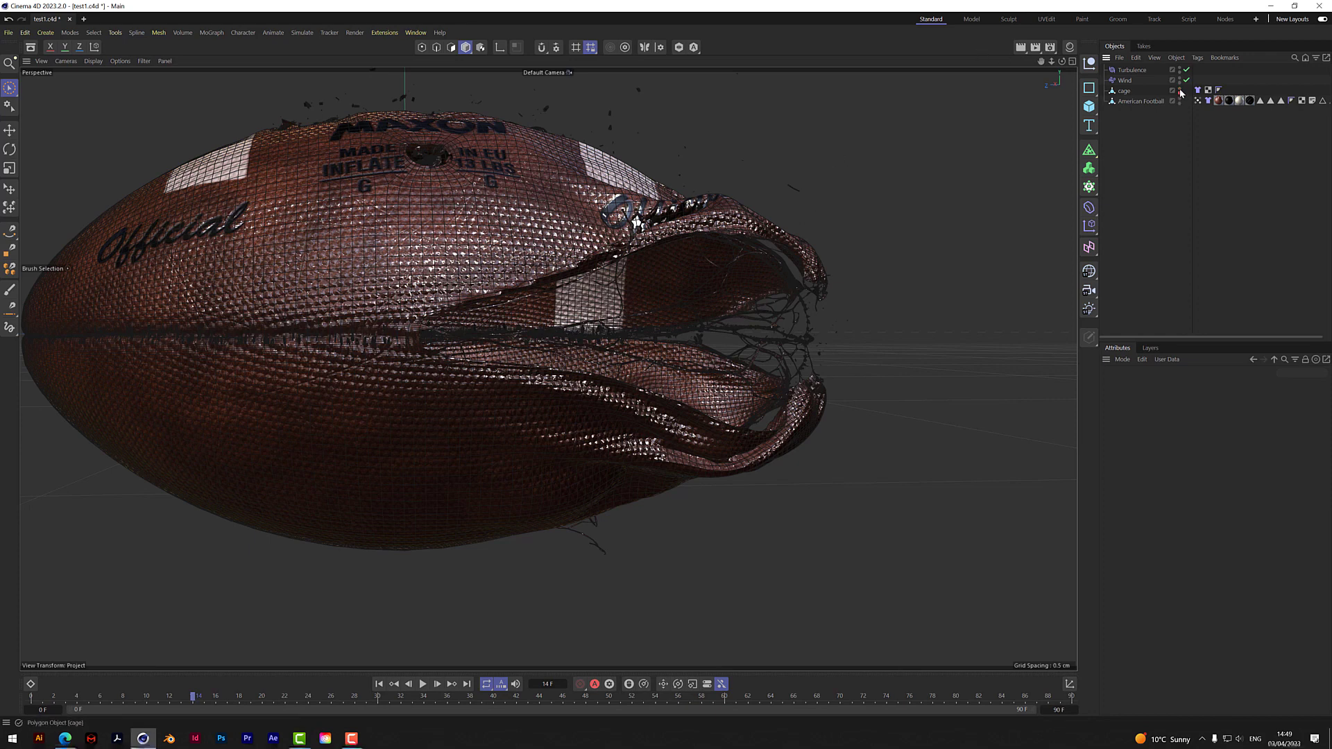
click(30, 47)
text(meta)
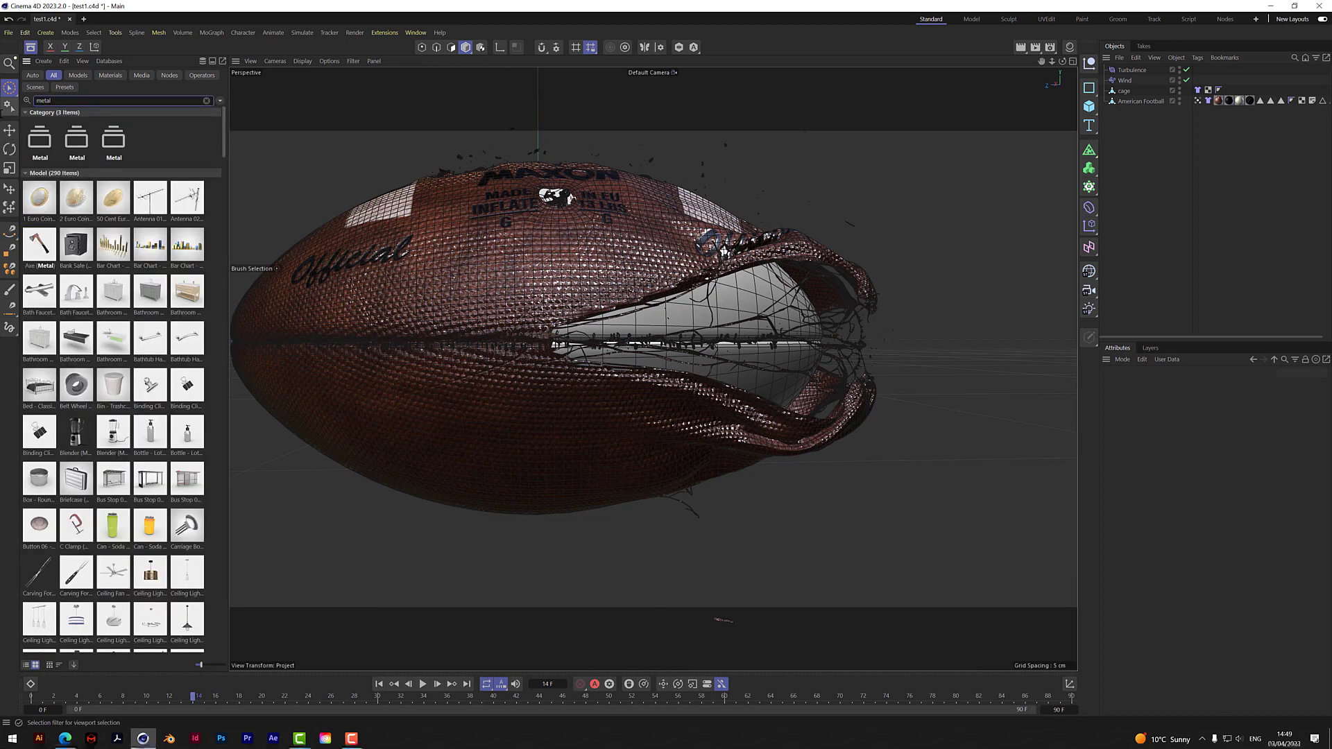
text(l)
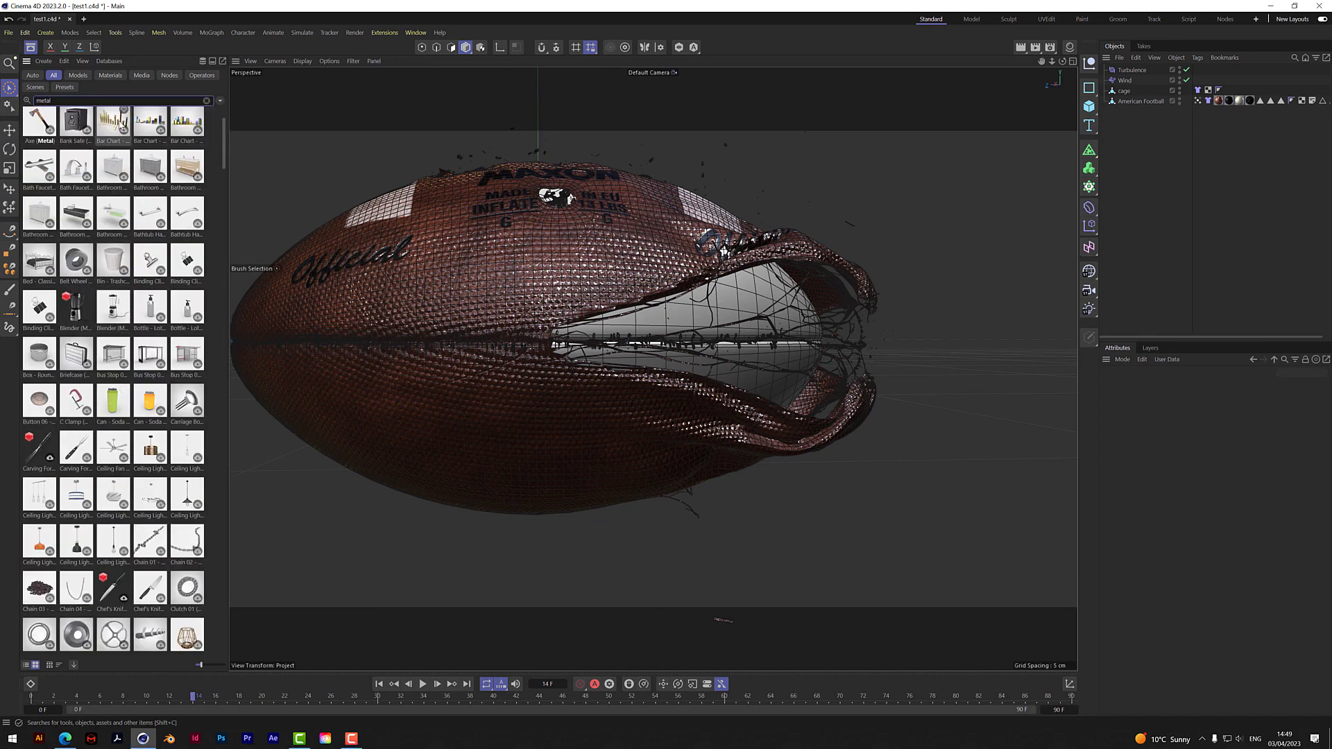
click(110, 75)
scroll(159, 510, down, 5)
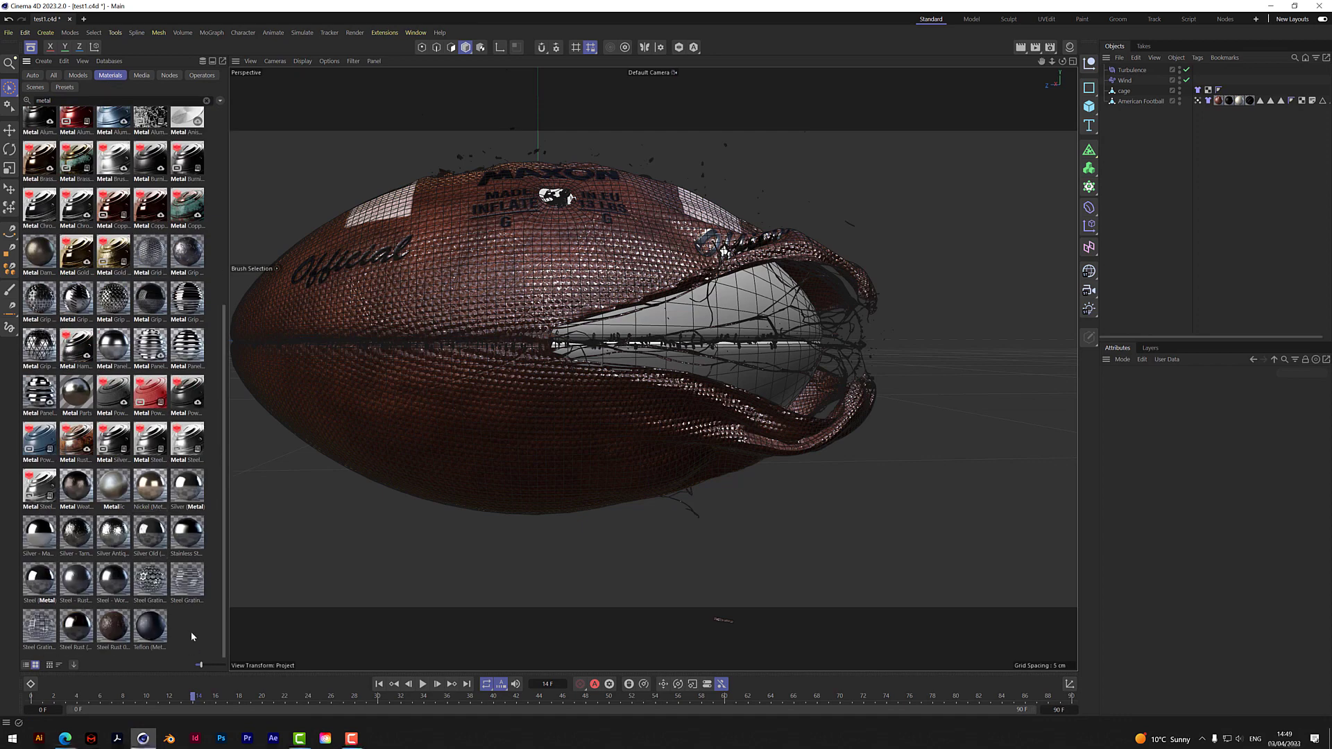
click(46, 650)
click(1069, 47)
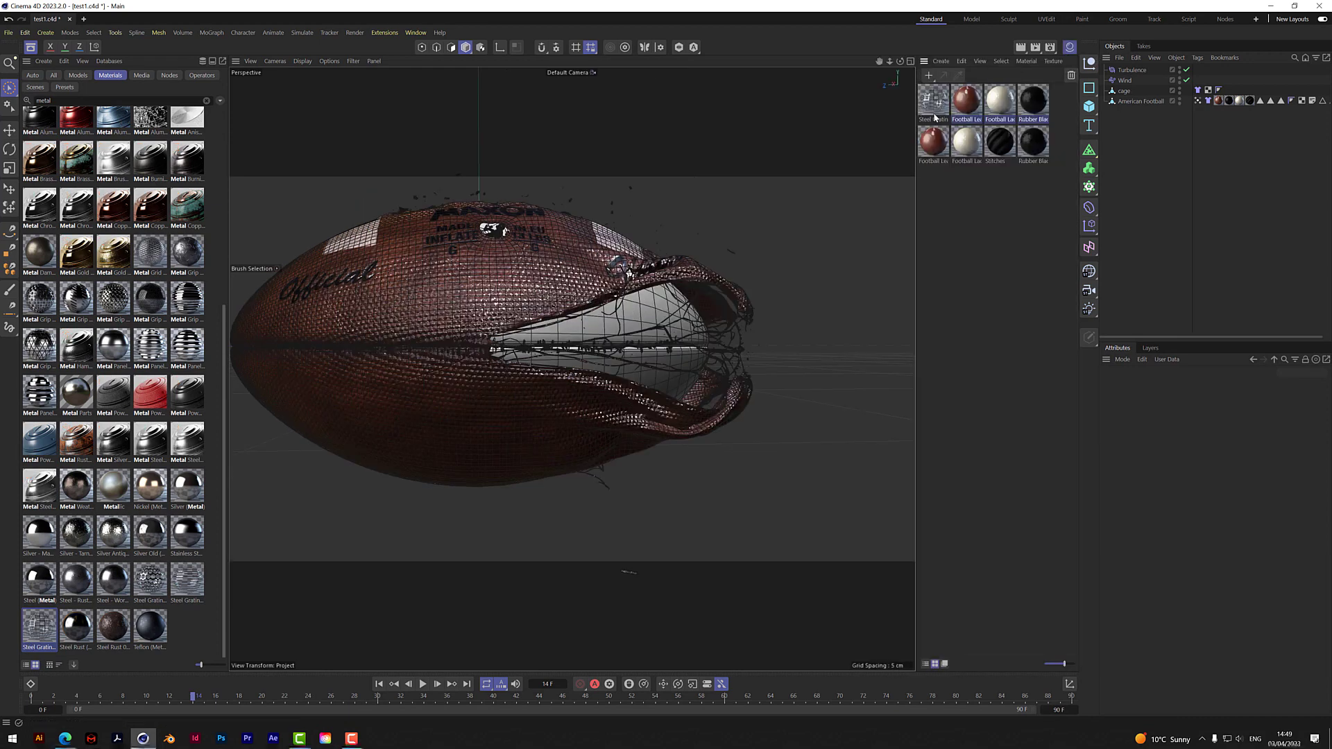
drag(934, 118, 1128, 93)
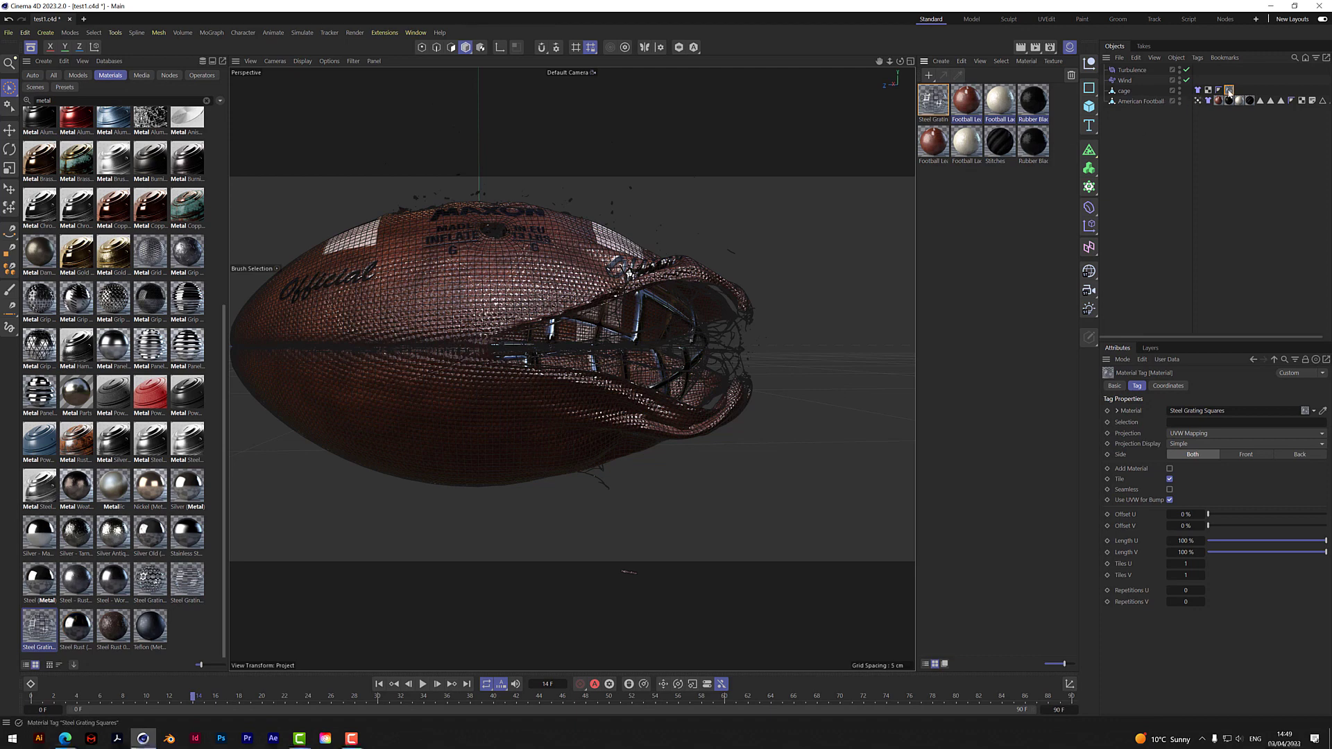
- Set the grating material's projection to Cubic with Length U and Length V at 20%
click(1211, 432)
click(1196, 480)
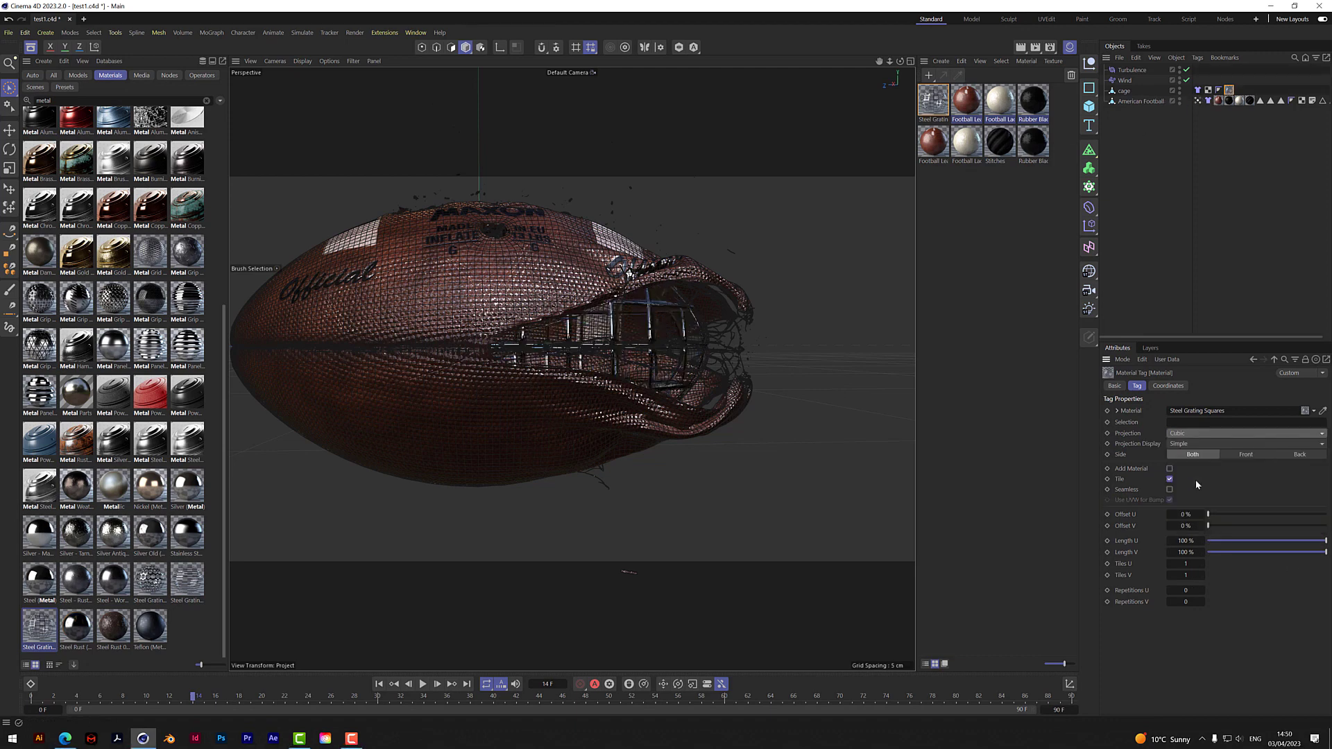
double_click(1193, 545)
text(20)
key(Return)
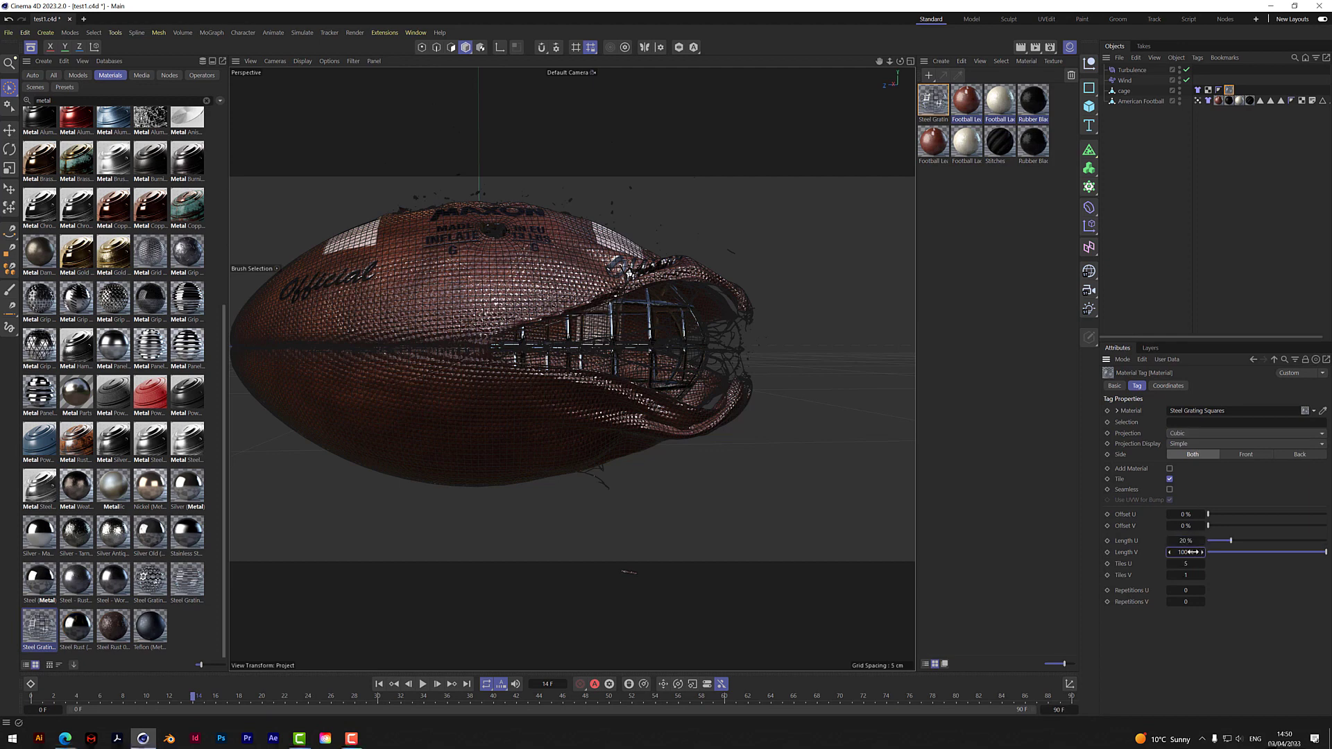
double_click(1193, 553)
text(20)
key(Return)
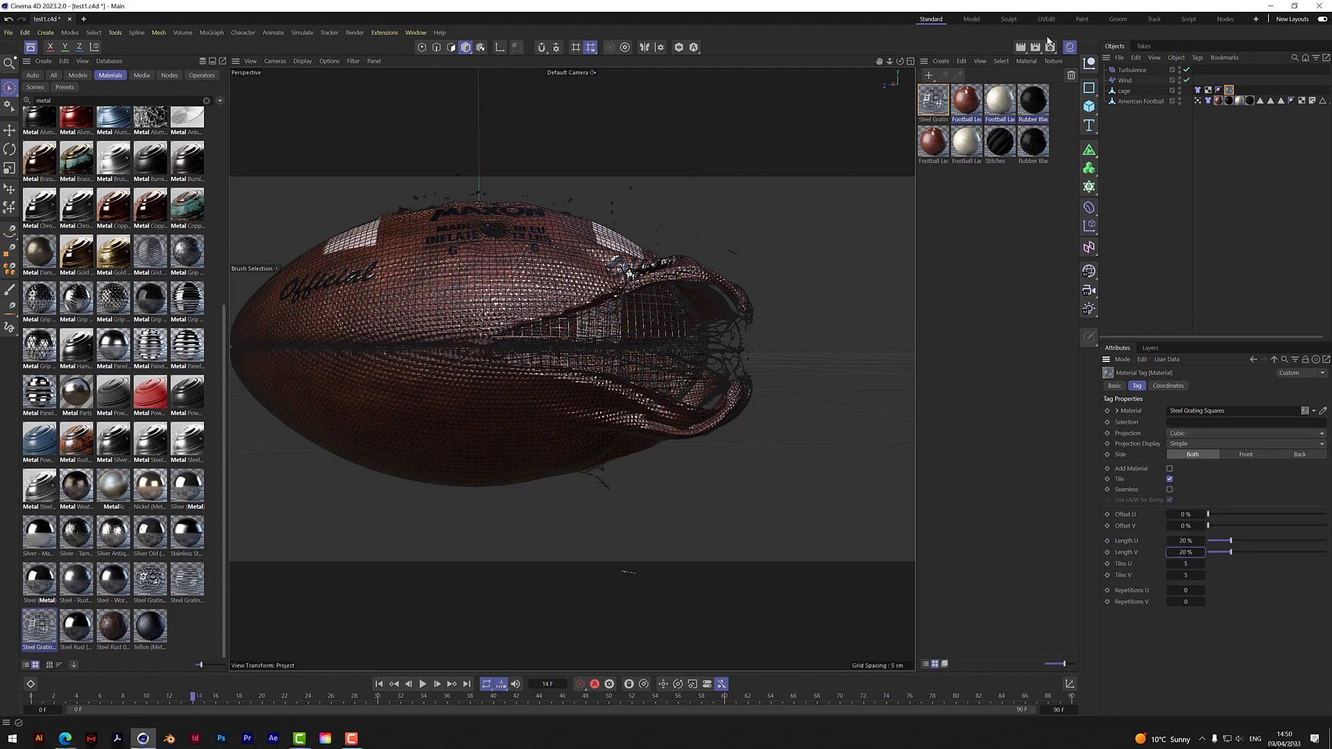
- Add a Physical Sky object and render the viewport to preview the football and steel cage
click(1090, 309)
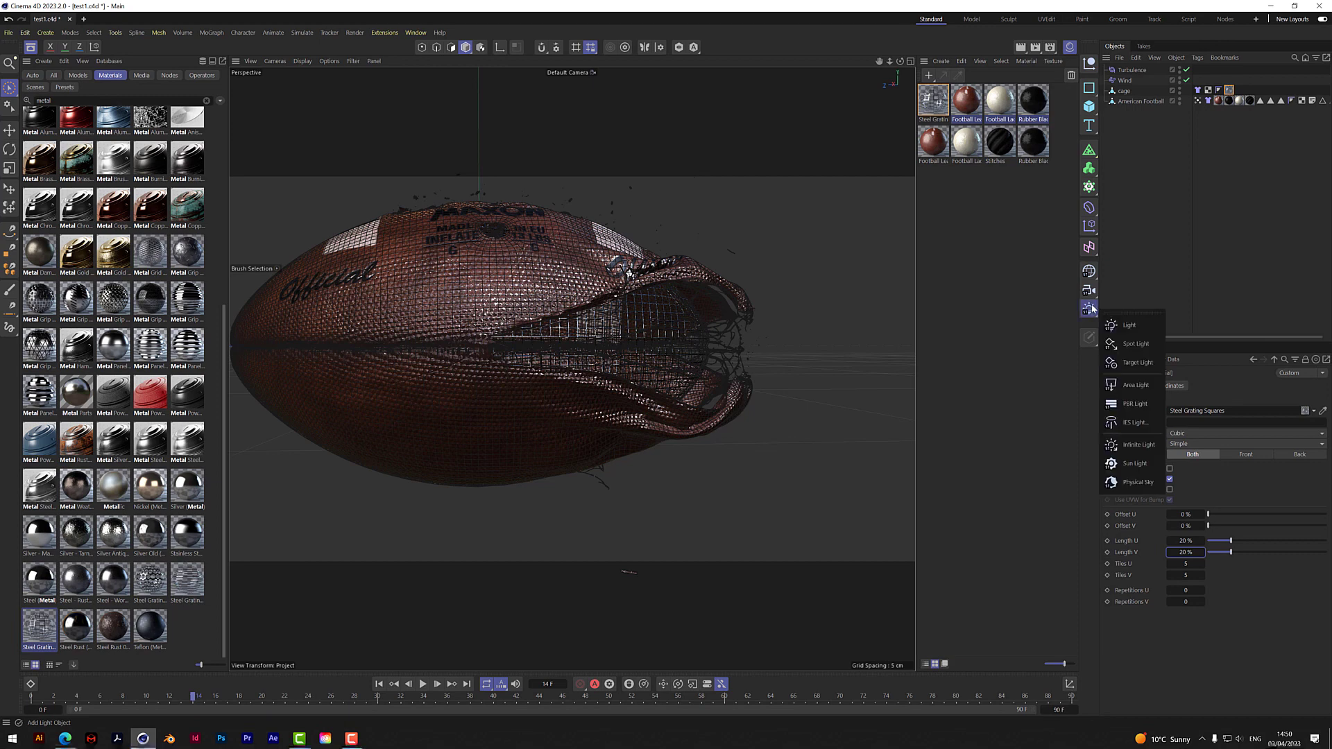
click(1137, 483)
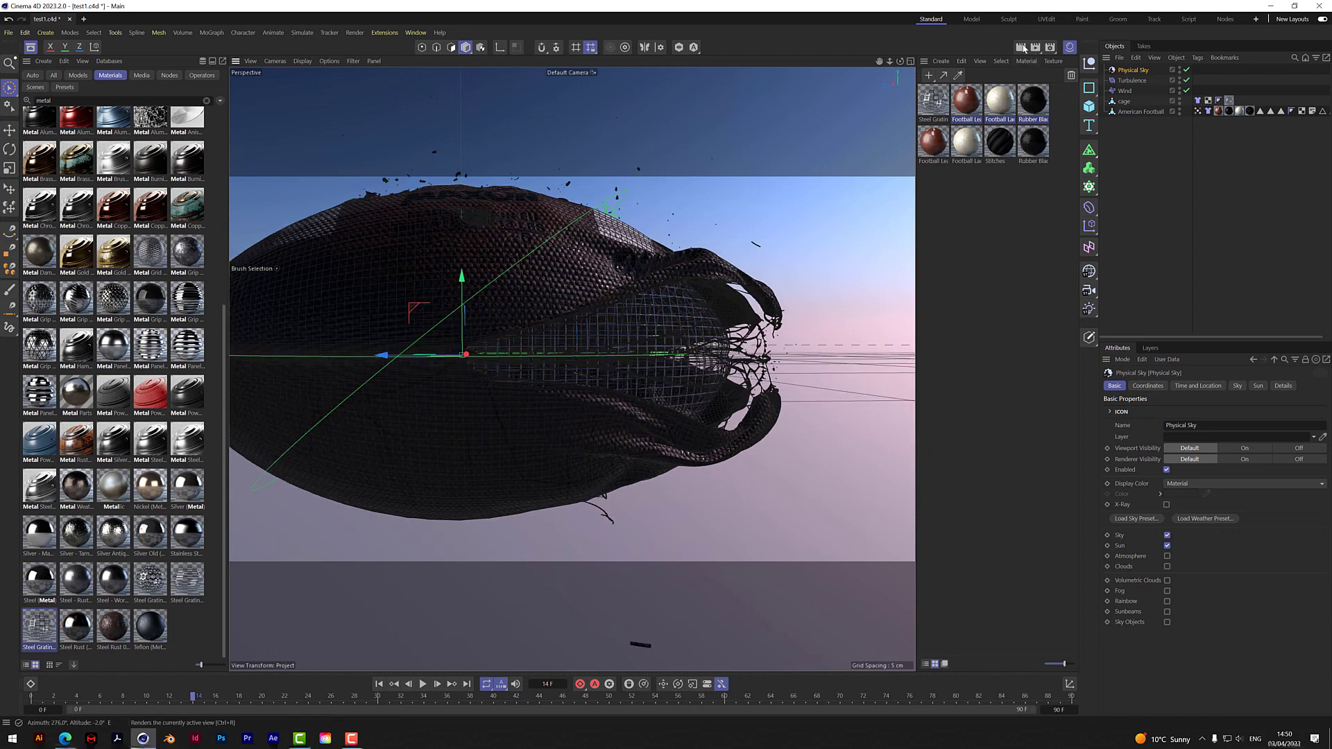
click(1023, 47)
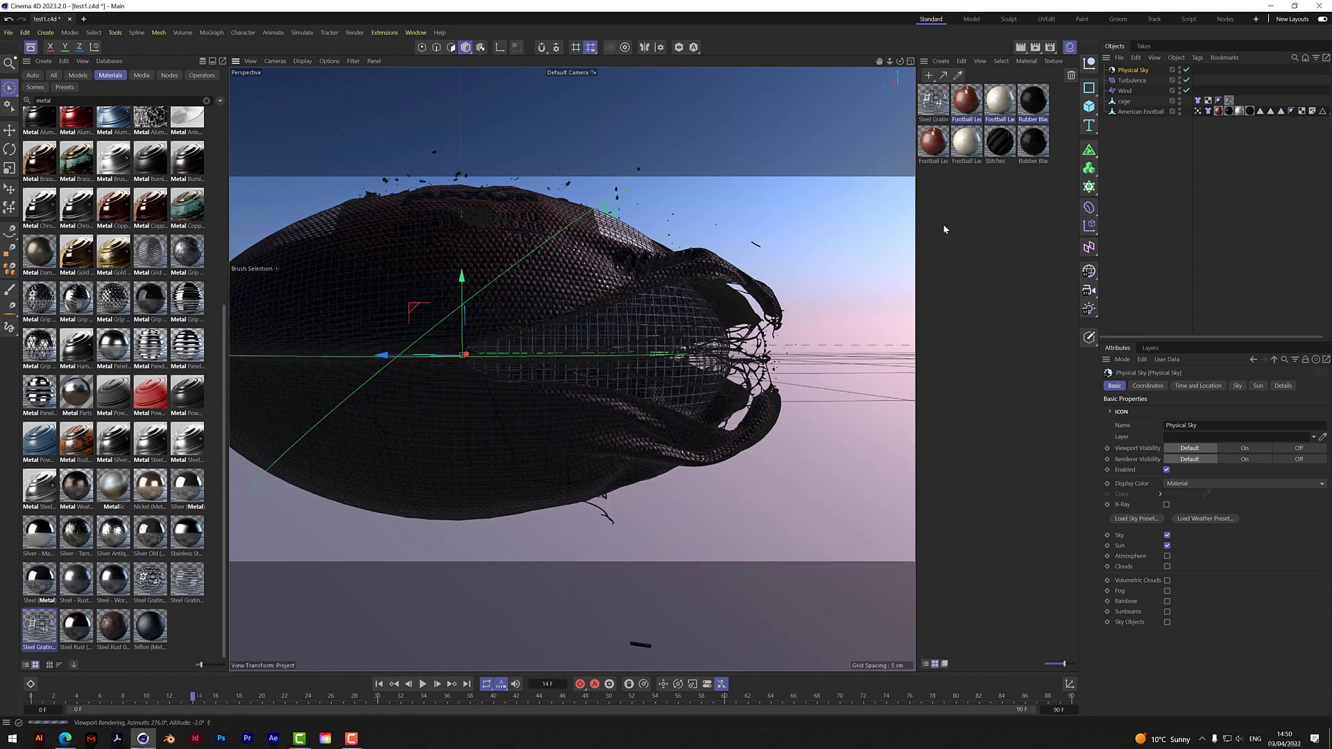